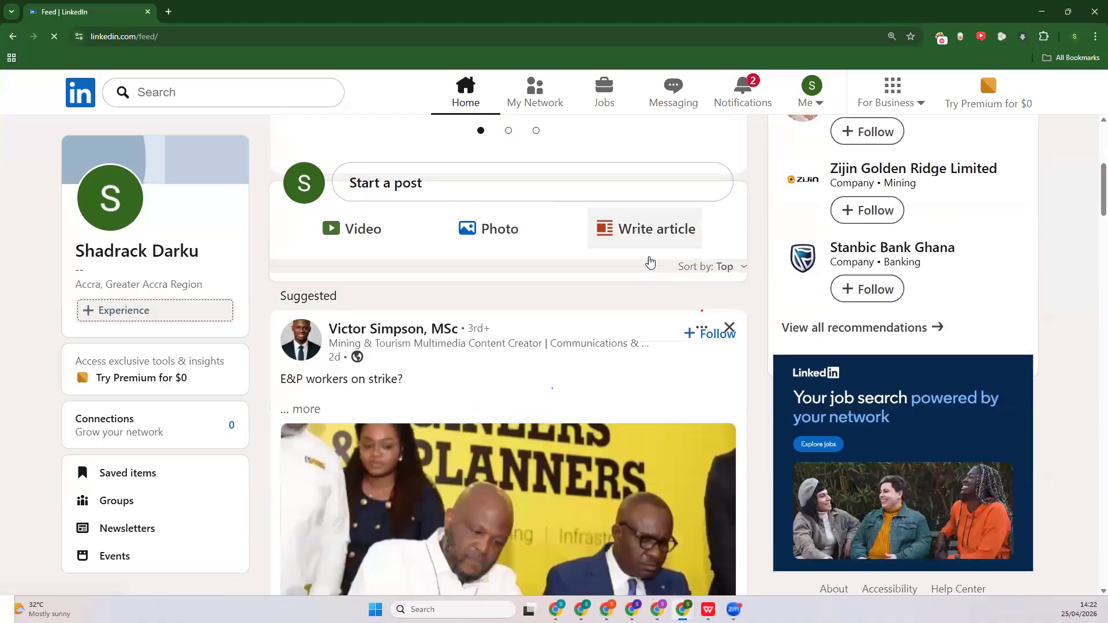
Browse the suggested posts in the home feed and return to the start of the page
scroll(649, 262, up, 12)
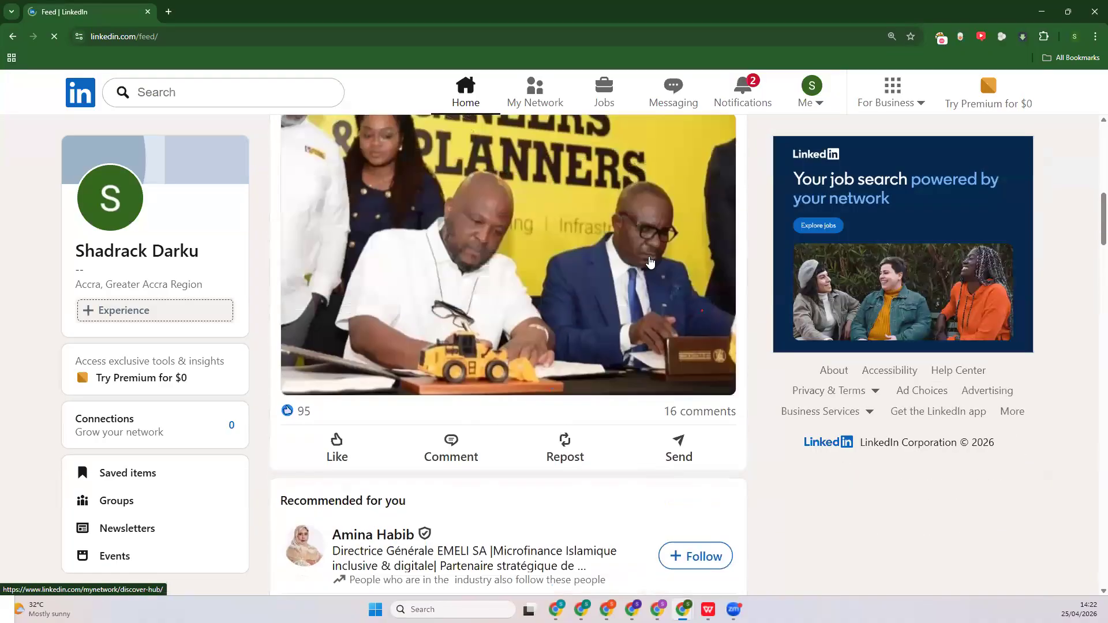
scroll(650, 262, down, 2)
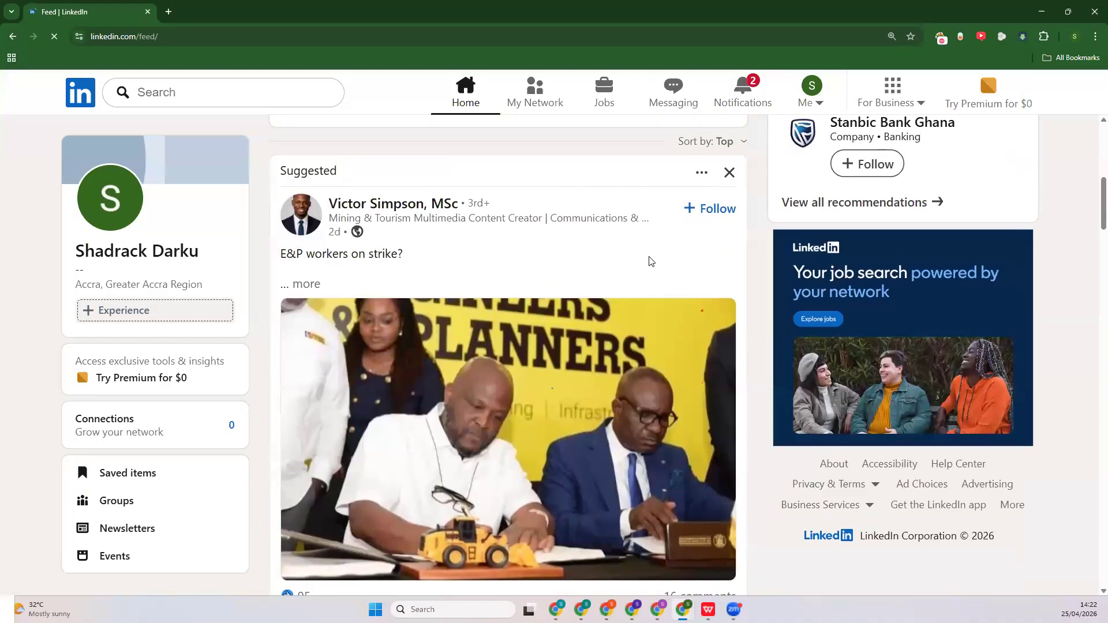
scroll(651, 262, down, 15)
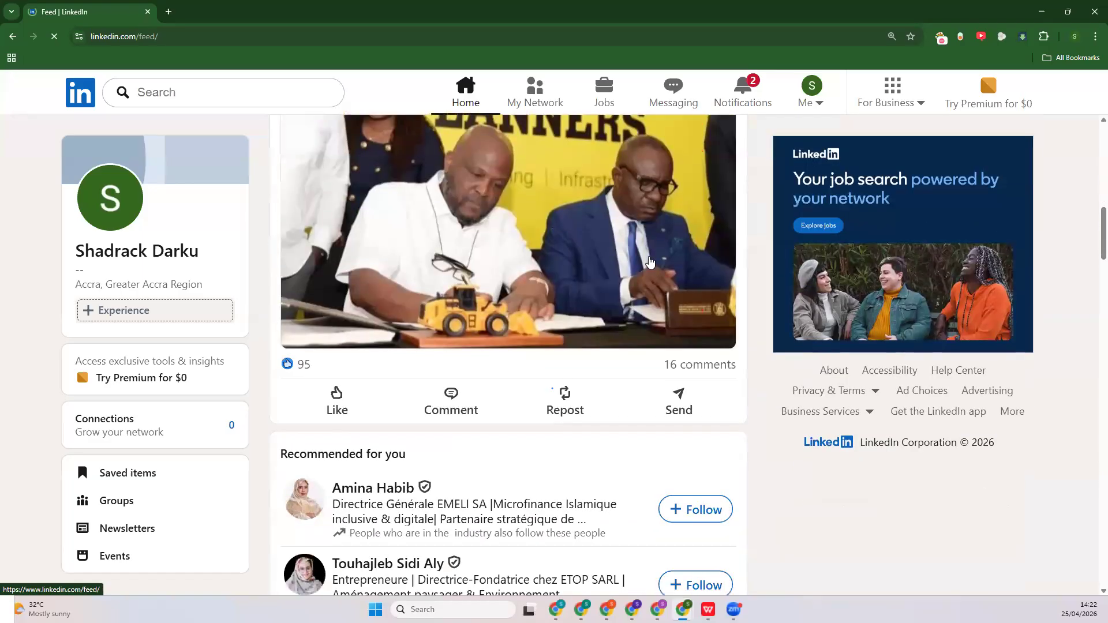
scroll(650, 260, down, 4)
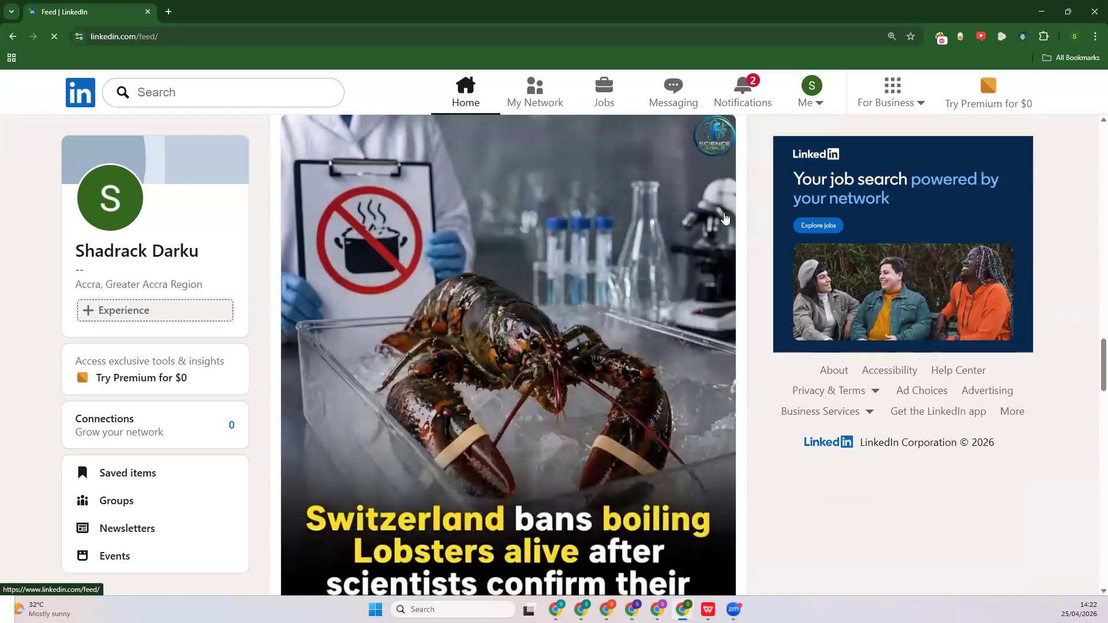
scroll(390, 299, down, 10)
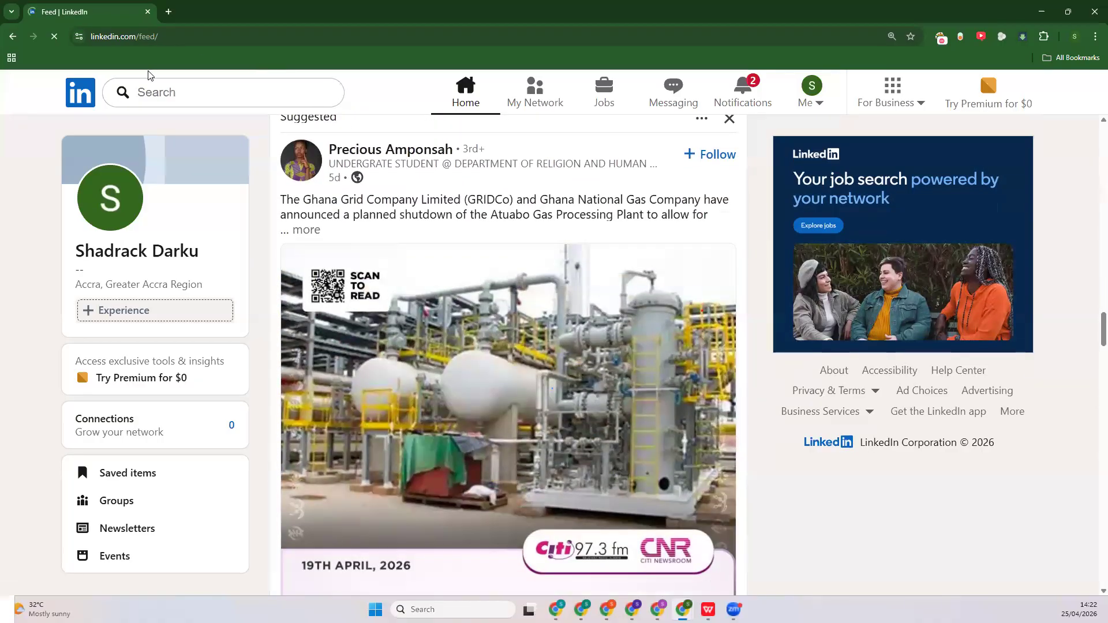
click(208, 108)
scroll(379, 318, down, 5)
scroll(378, 319, down, 15)
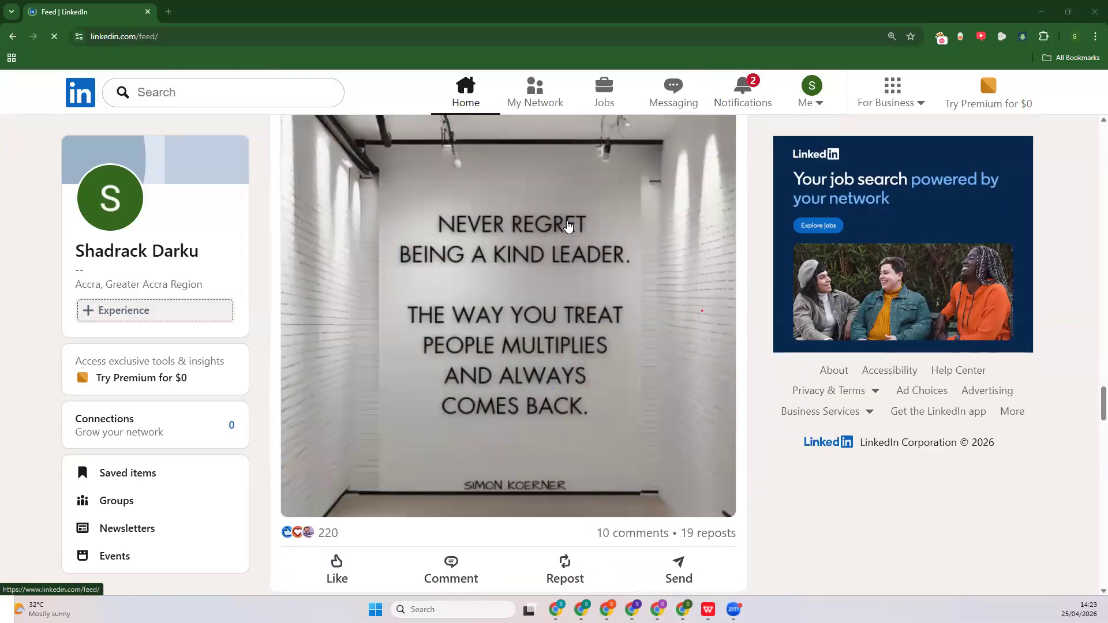
scroll(236, 292, up, 20)
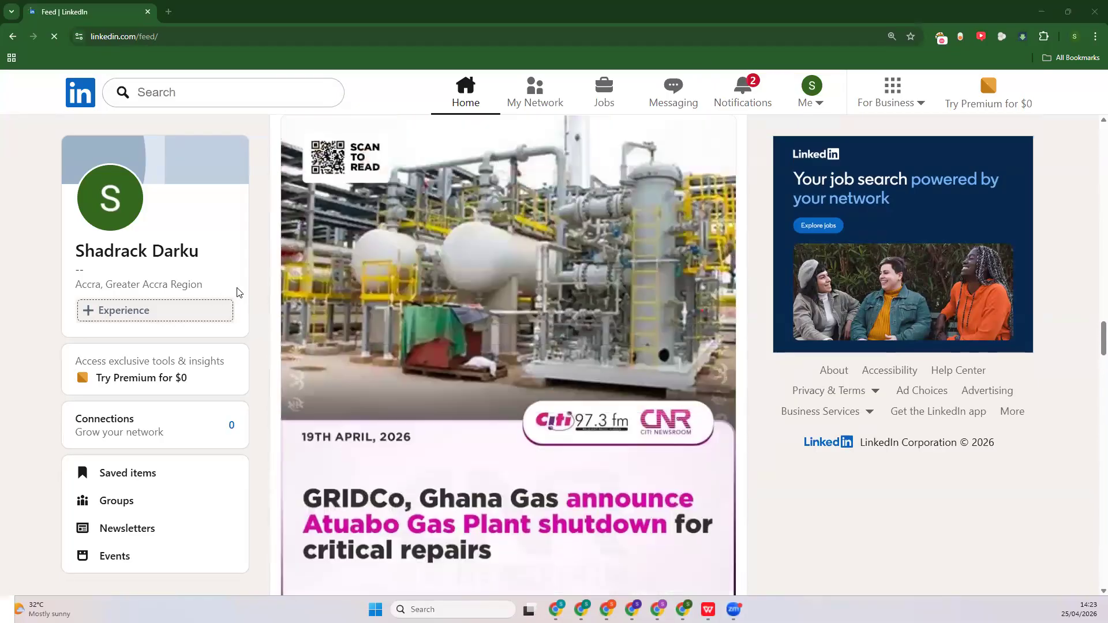
scroll(237, 292, up, 15)
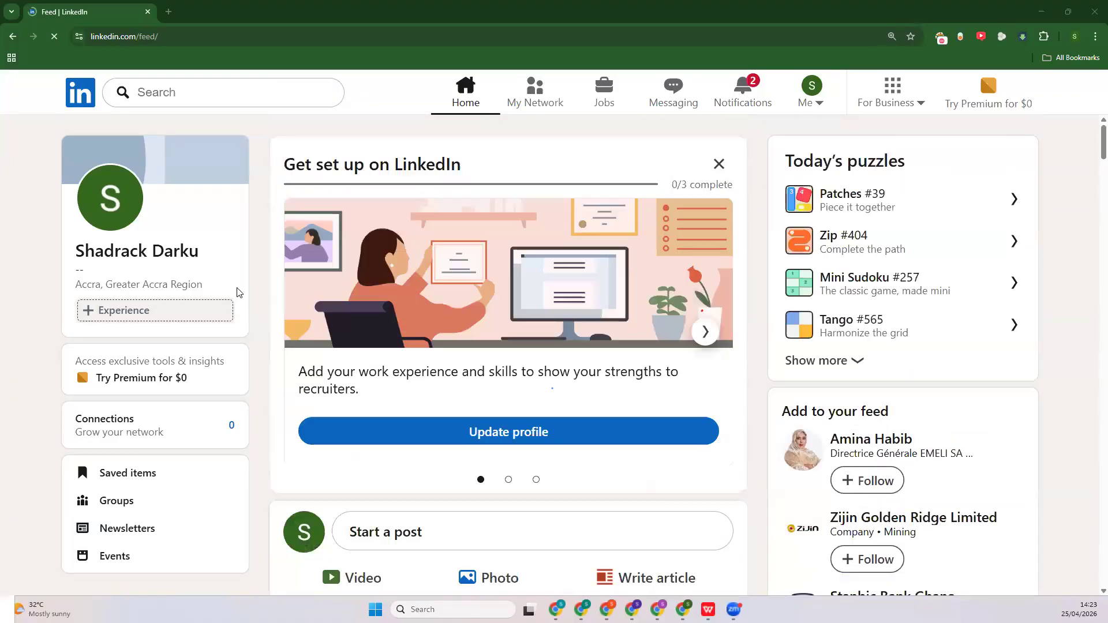
Start a new experience entry with Amazon as the organization and Senior Data Scientist as the job title, and continue to the highlights
click(148, 310)
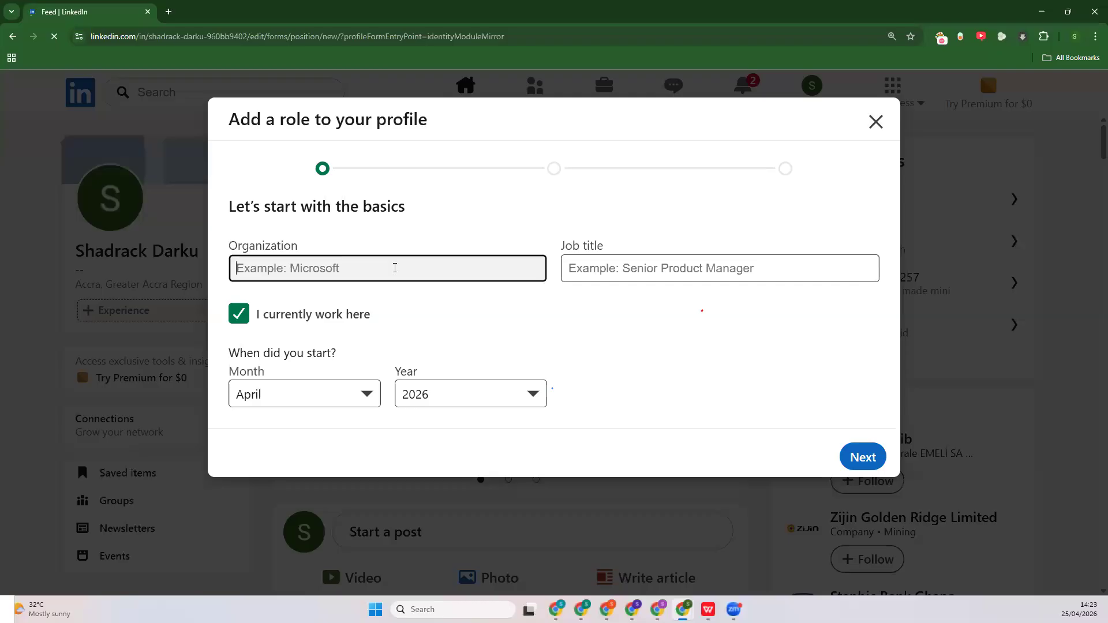
text(amazon)
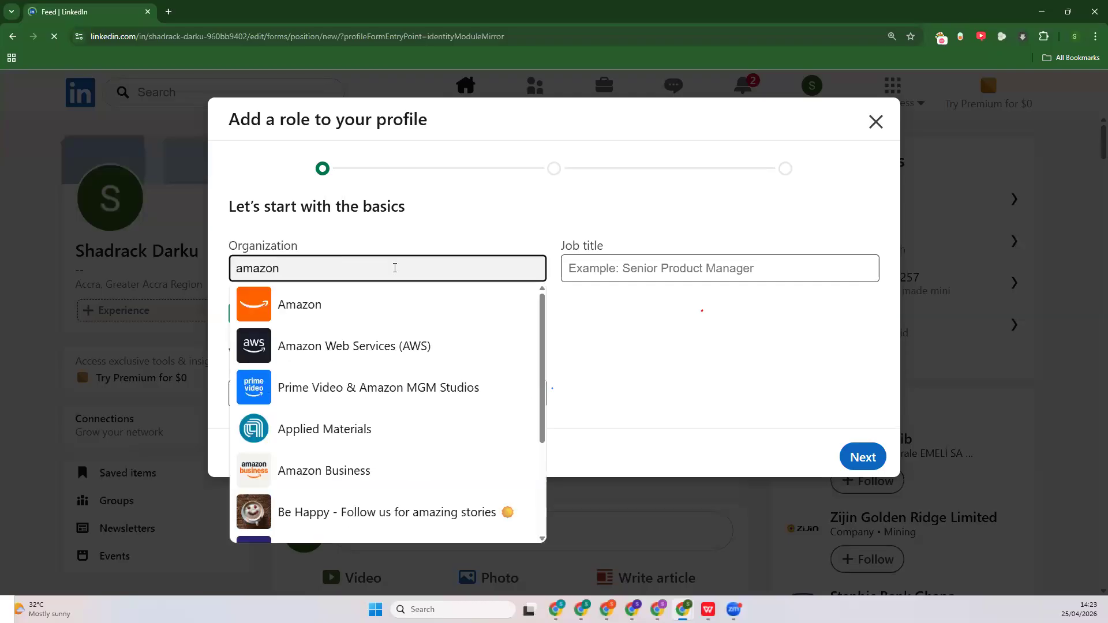
click(376, 304)
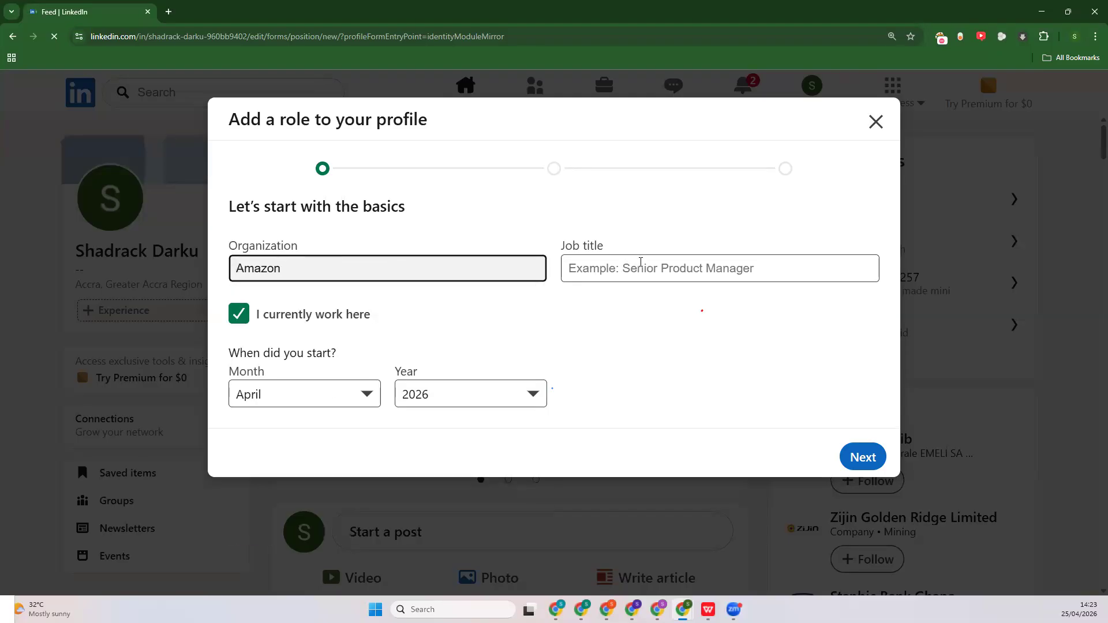
click(641, 262)
text(S)
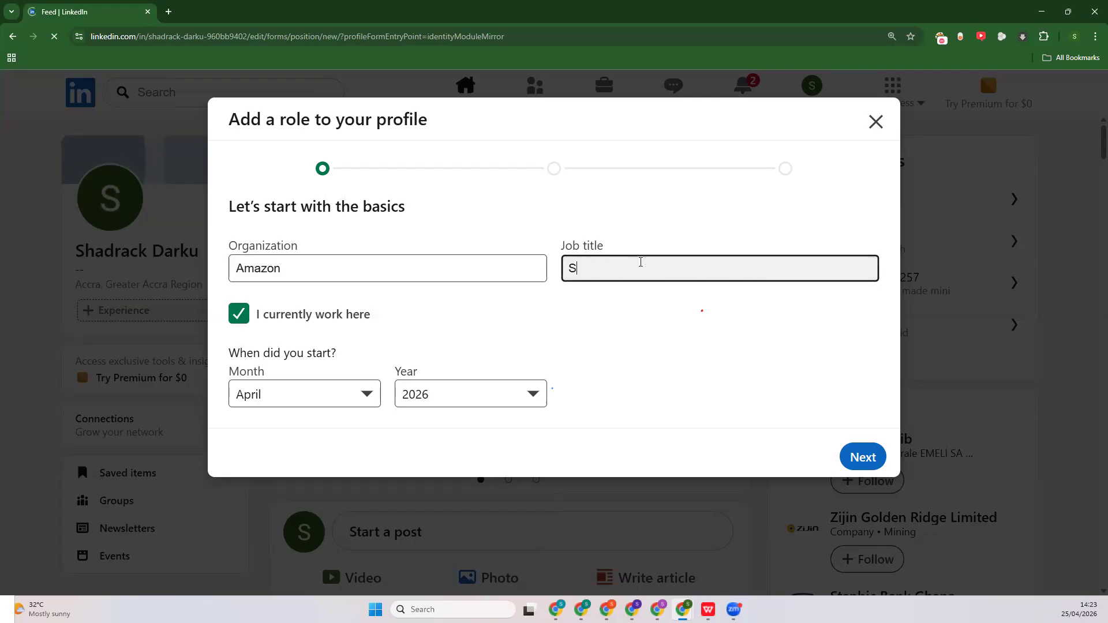
text(enior Data Scientist)
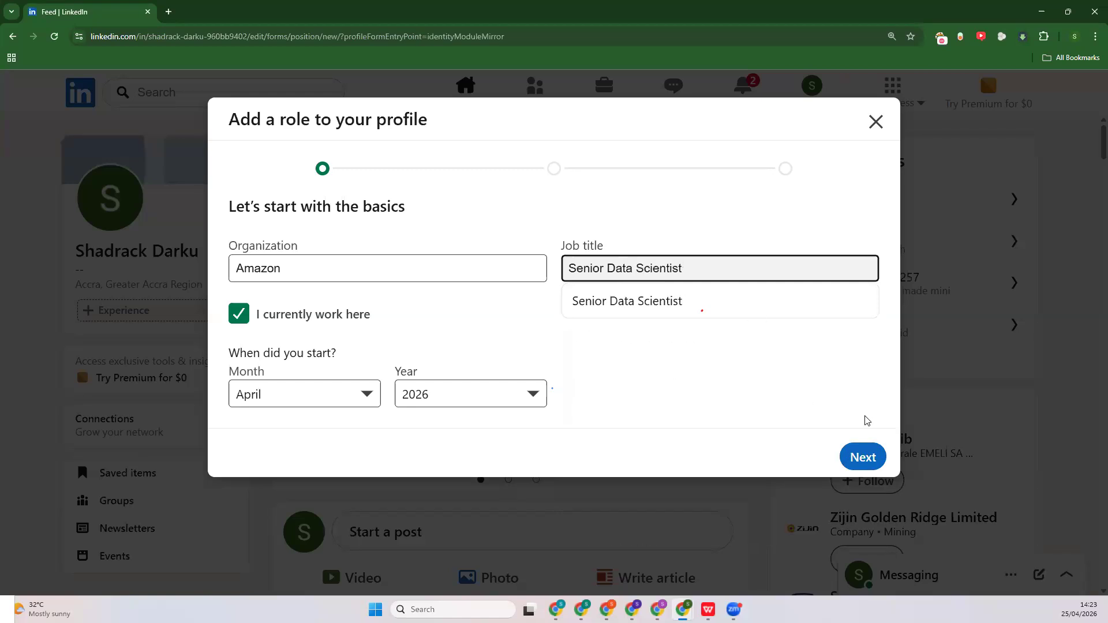
click(862, 457)
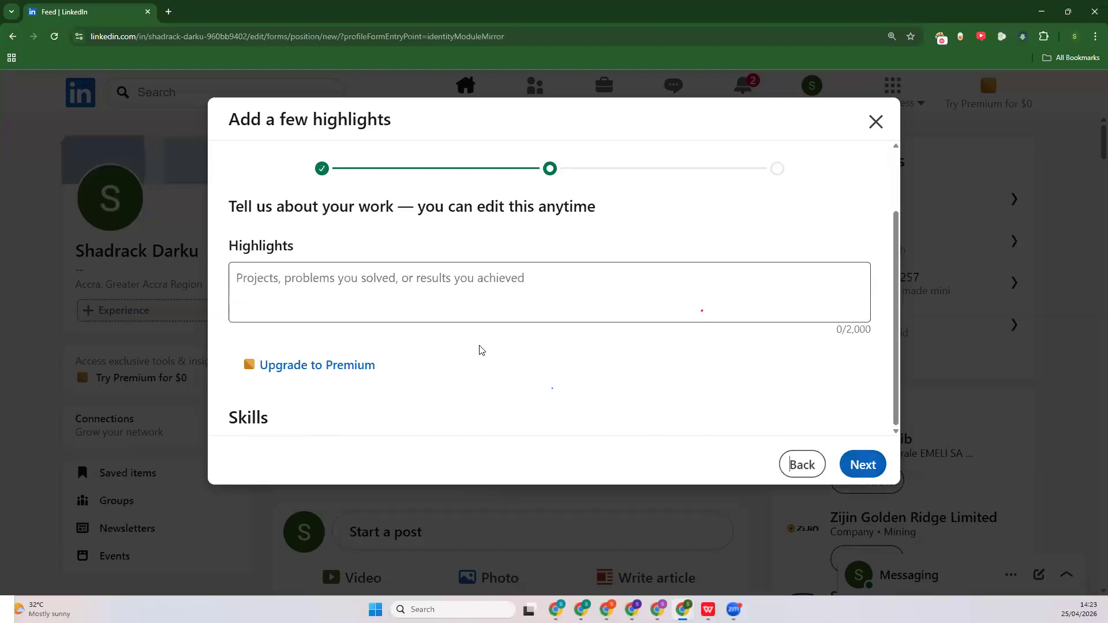
Save the role without highlights, using the headline "Senior Data Scientist at Amazon", and dismiss the connection and skill suggestions
scroll(637, 423, down, 2)
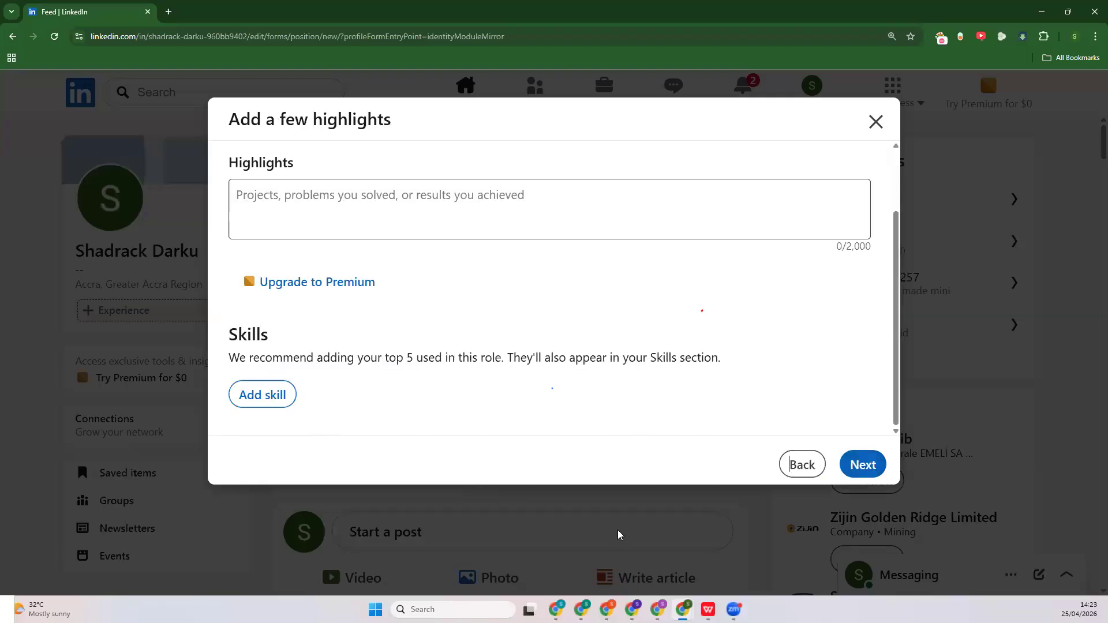
click(861, 465)
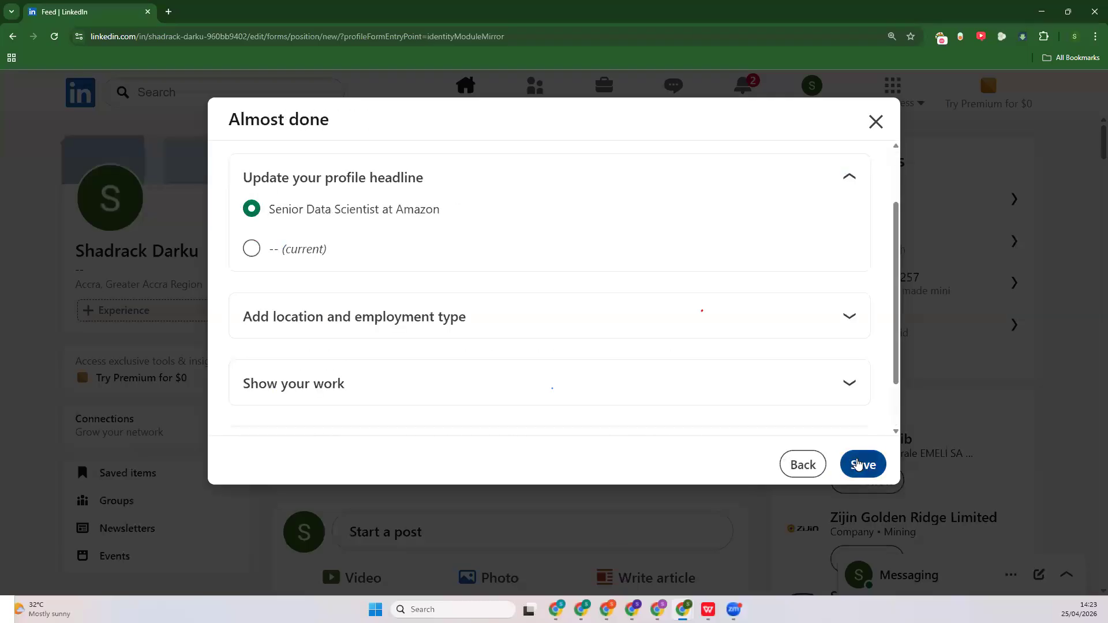
click(861, 465)
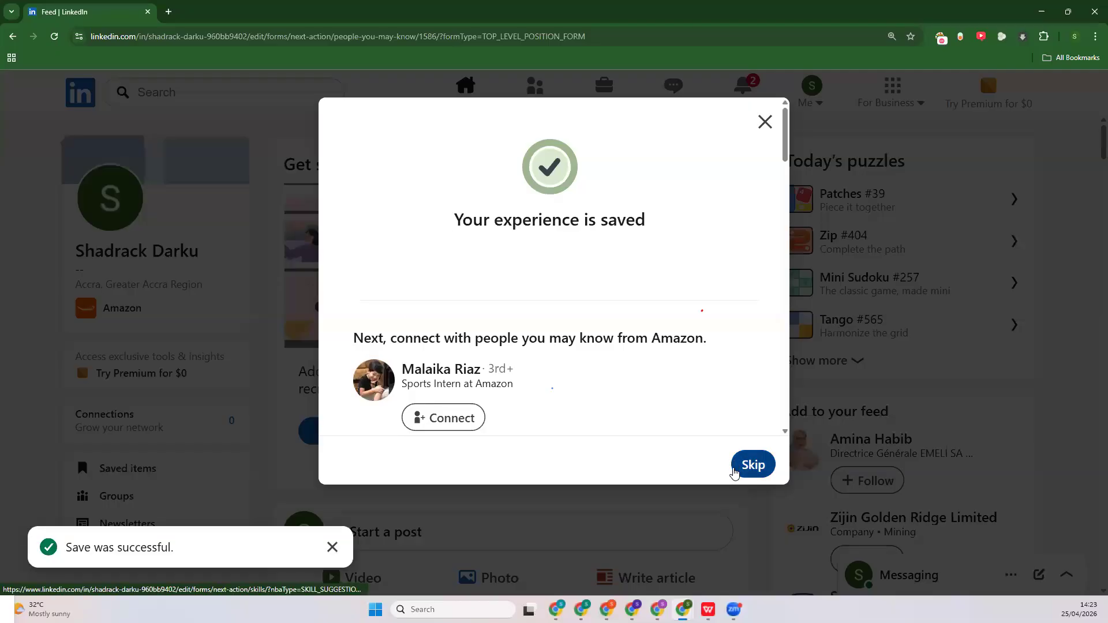
click(751, 465)
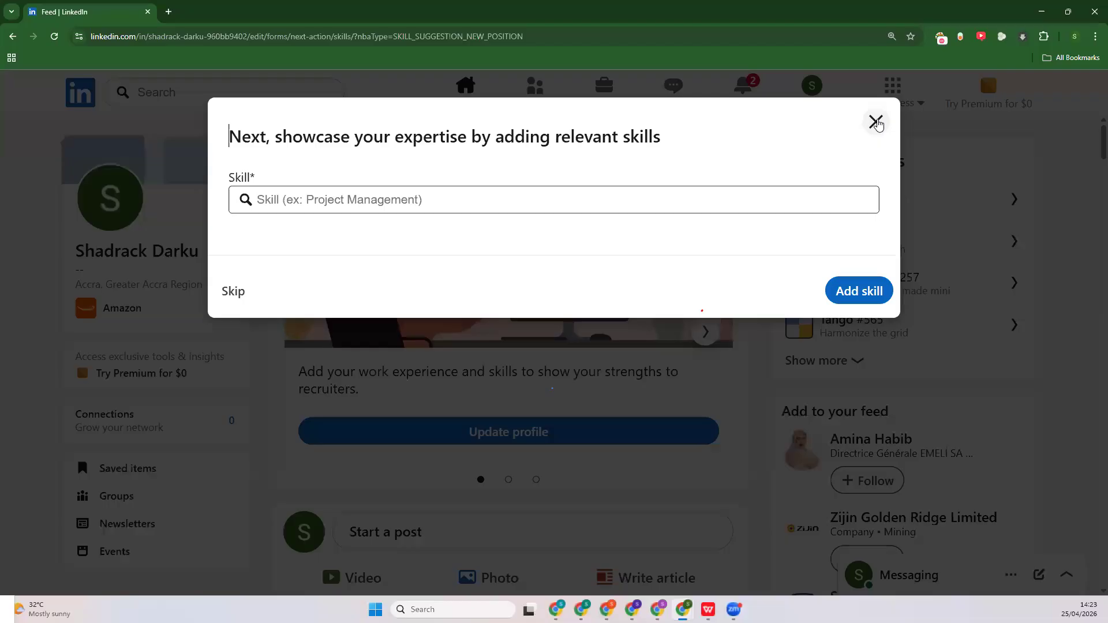
click(876, 122)
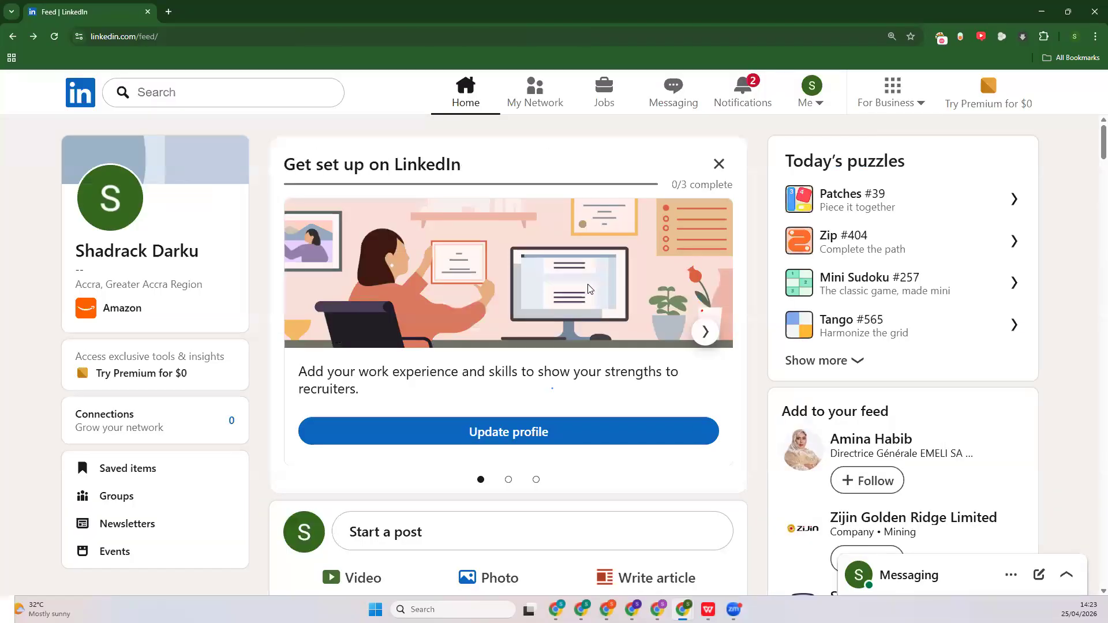
Reload the home feed to check the headline and company on the profile card
scroll(588, 288, down, 7)
scroll(588, 288, up, 7)
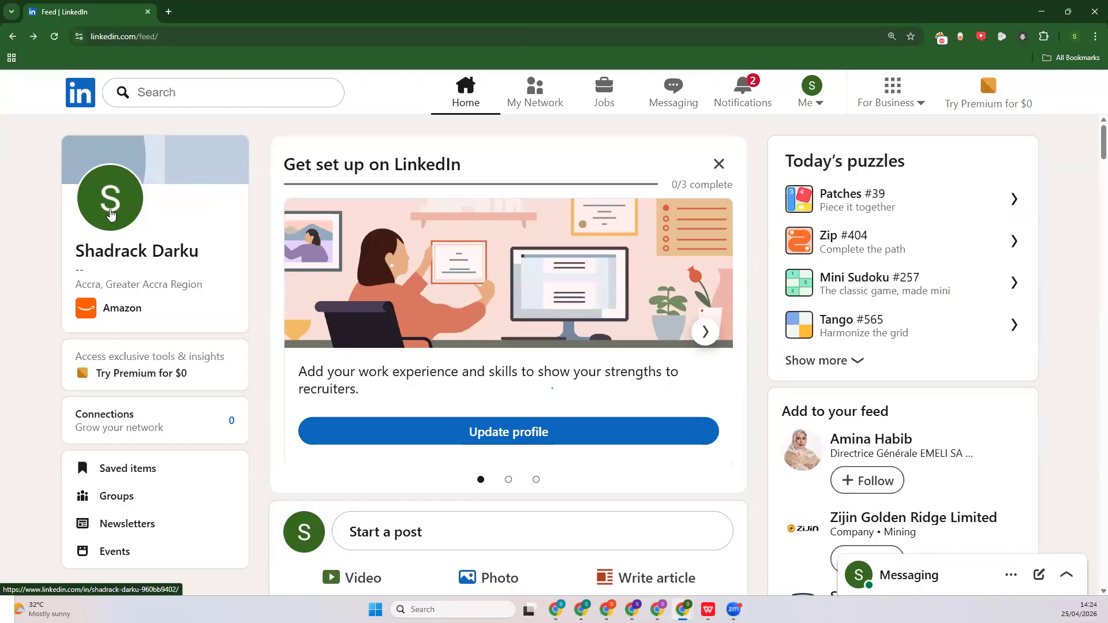
click(58, 36)
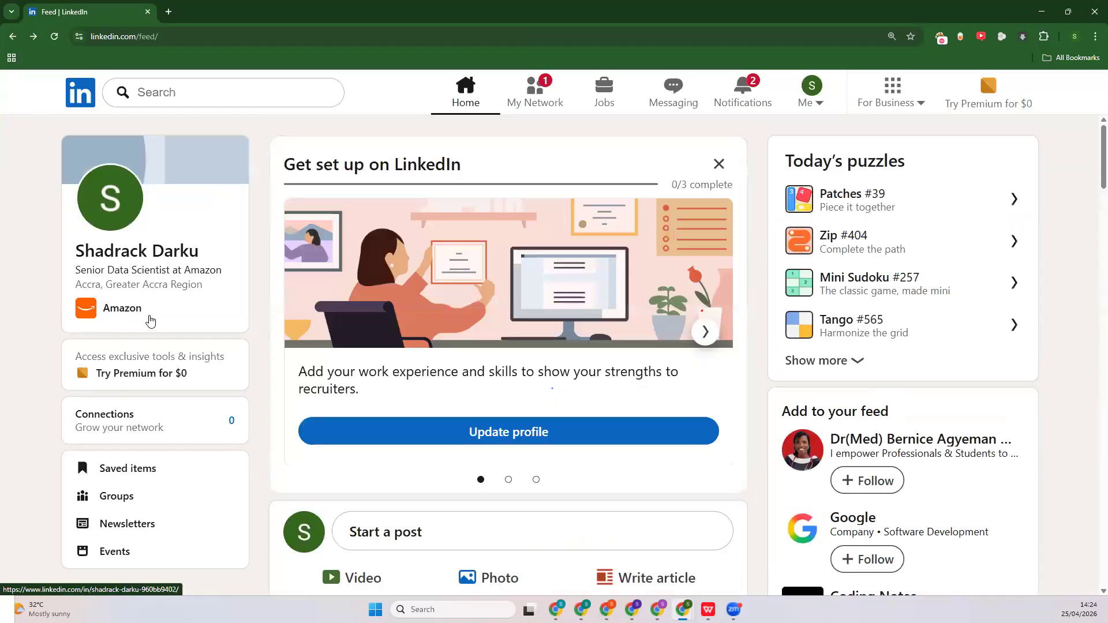
scroll(164, 300, down, 1)
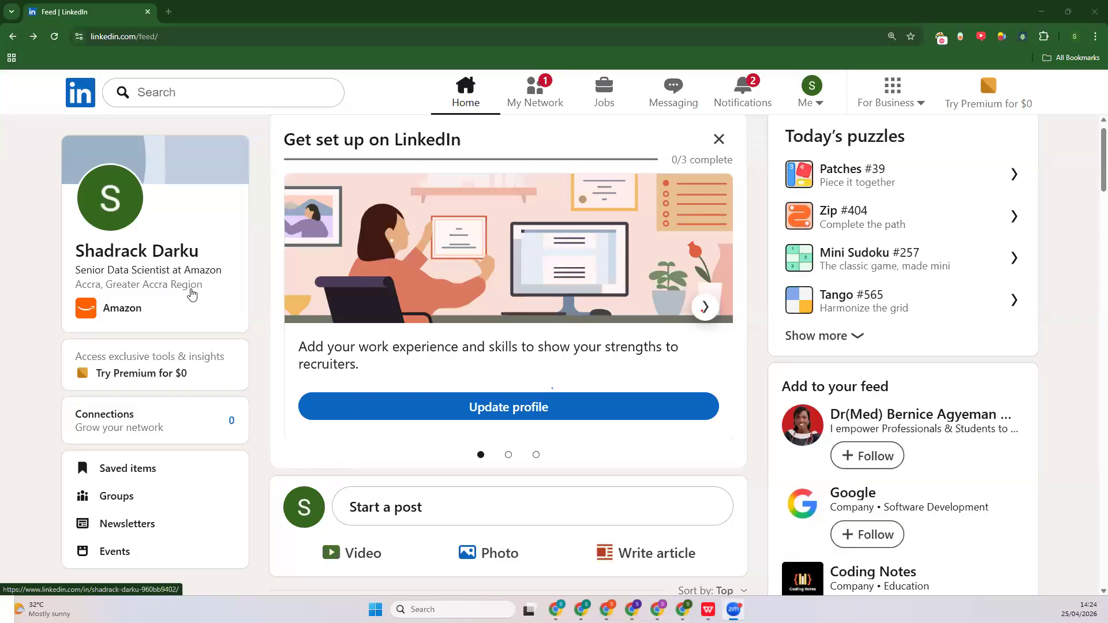
click(54, 37)
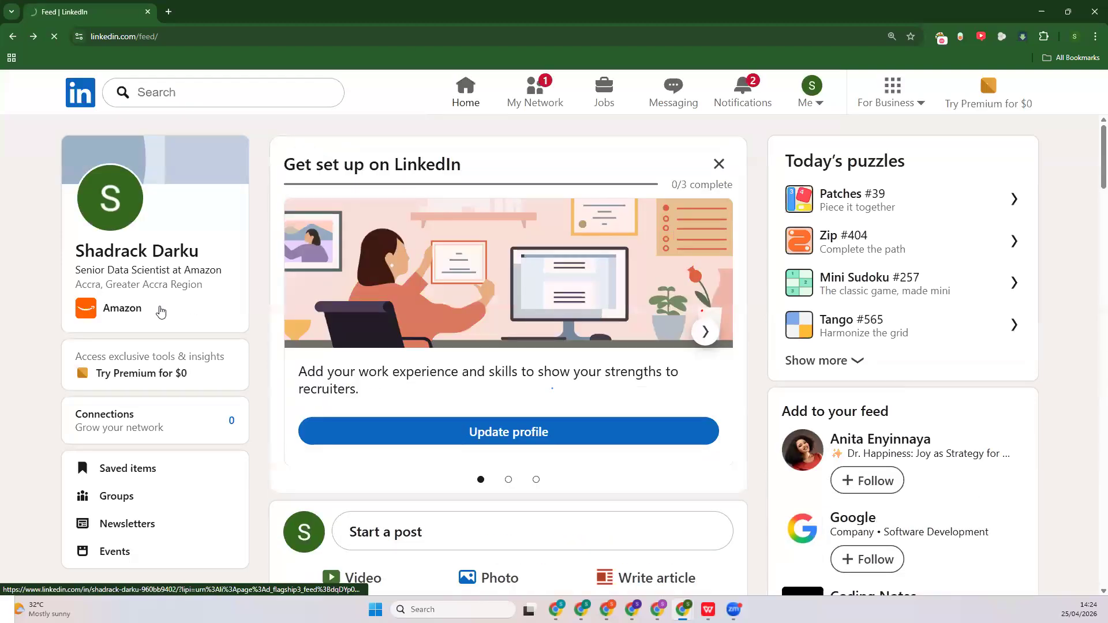
Open the account's own profile page and review its headline, suggestions and analytics sections
click(160, 310)
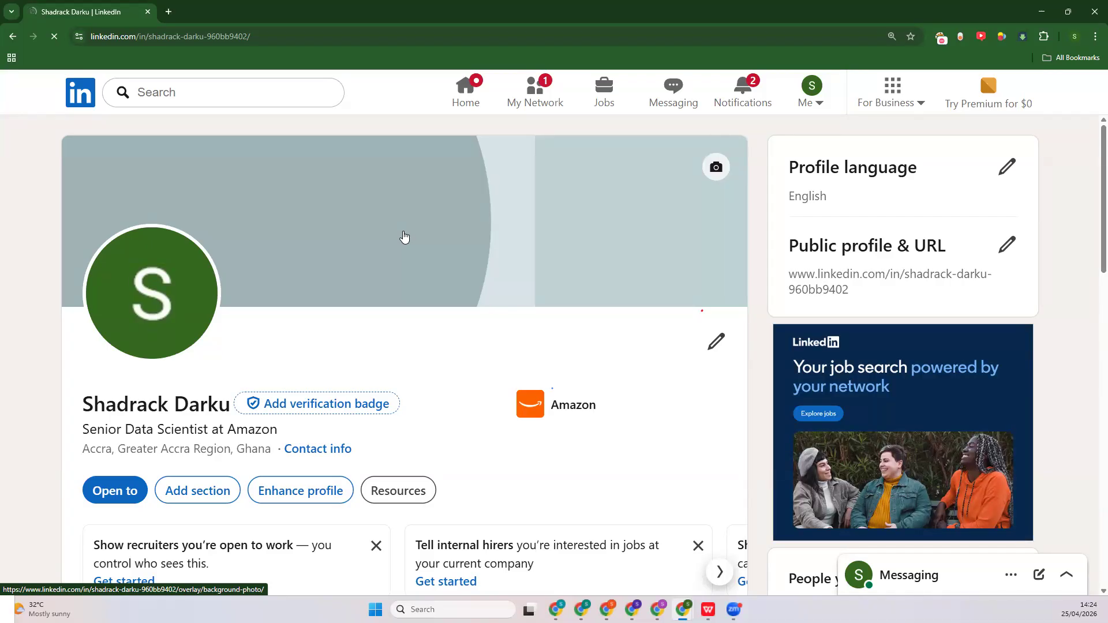
scroll(456, 381, down, 6)
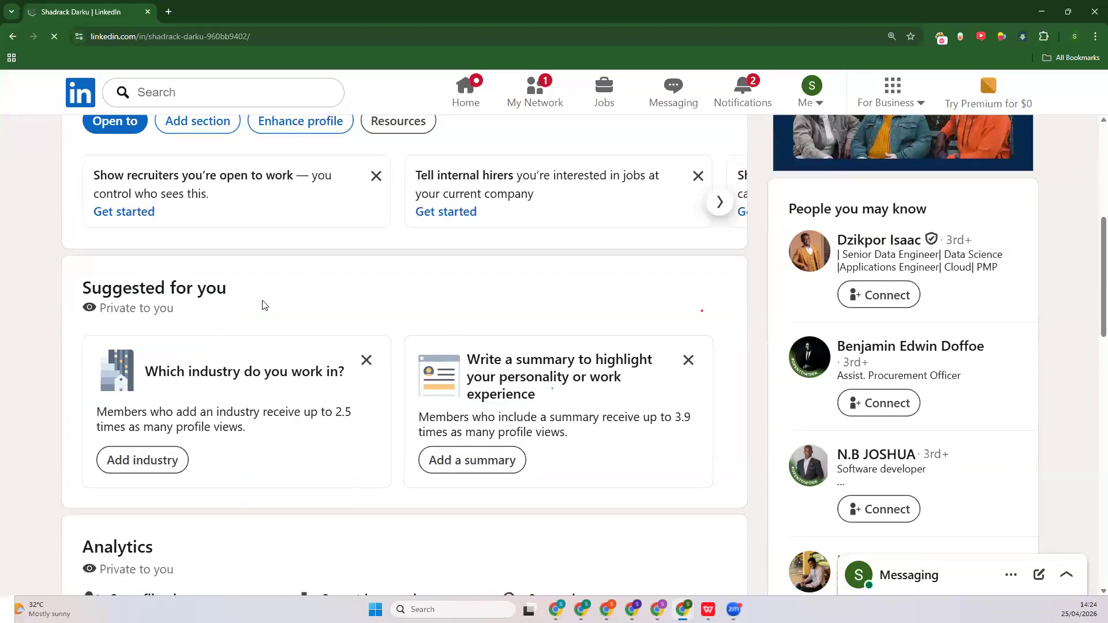
scroll(254, 404, up, 6)
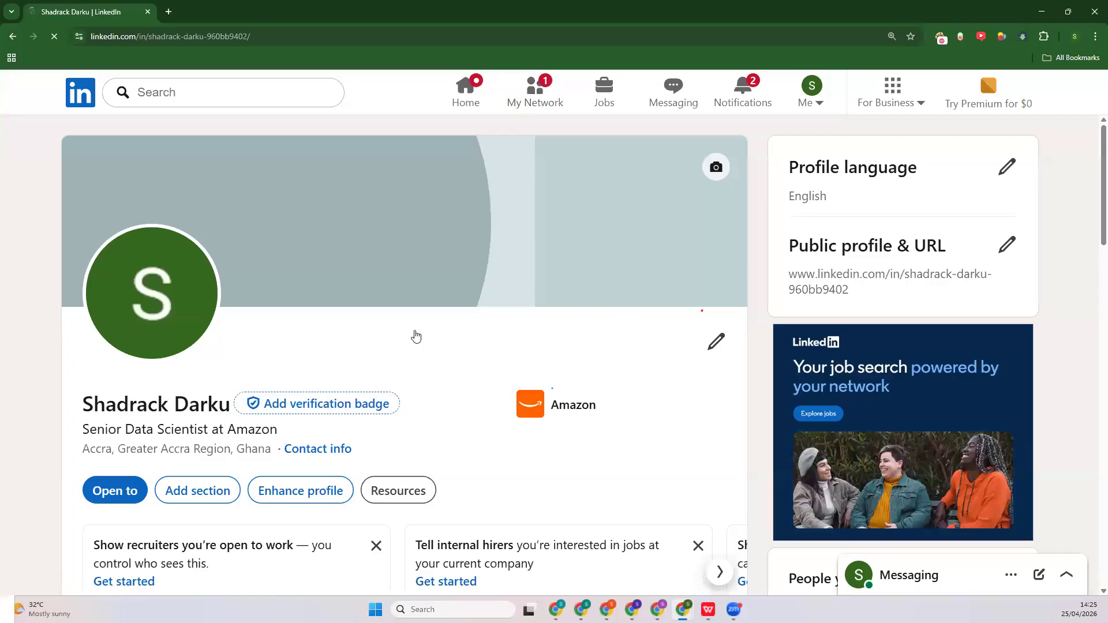
scroll(417, 336, down, 7)
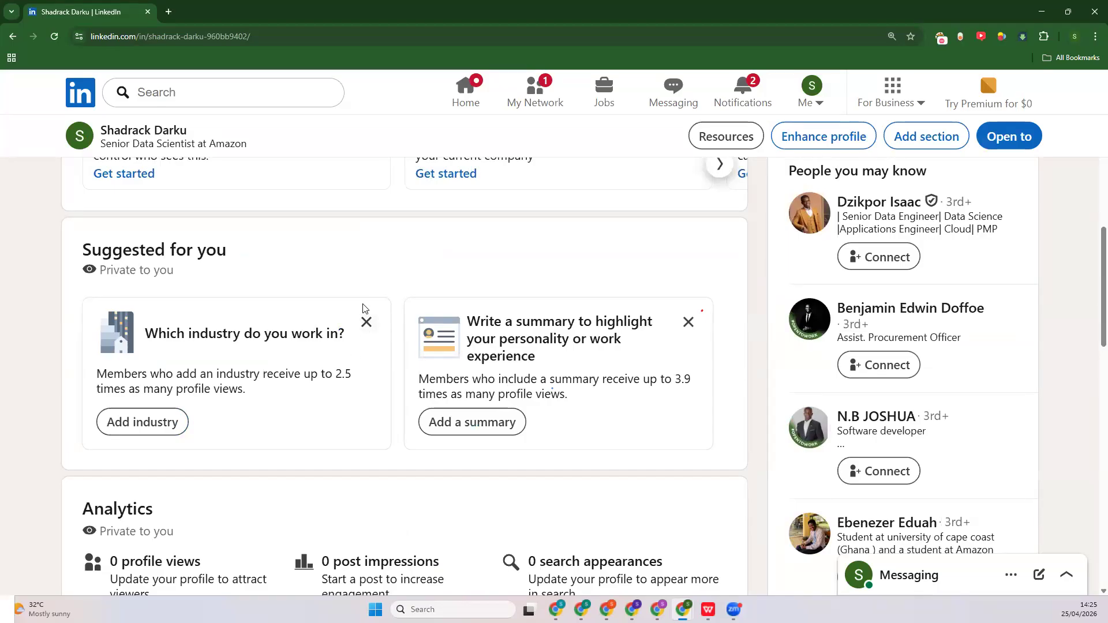
scroll(363, 308, up, 7)
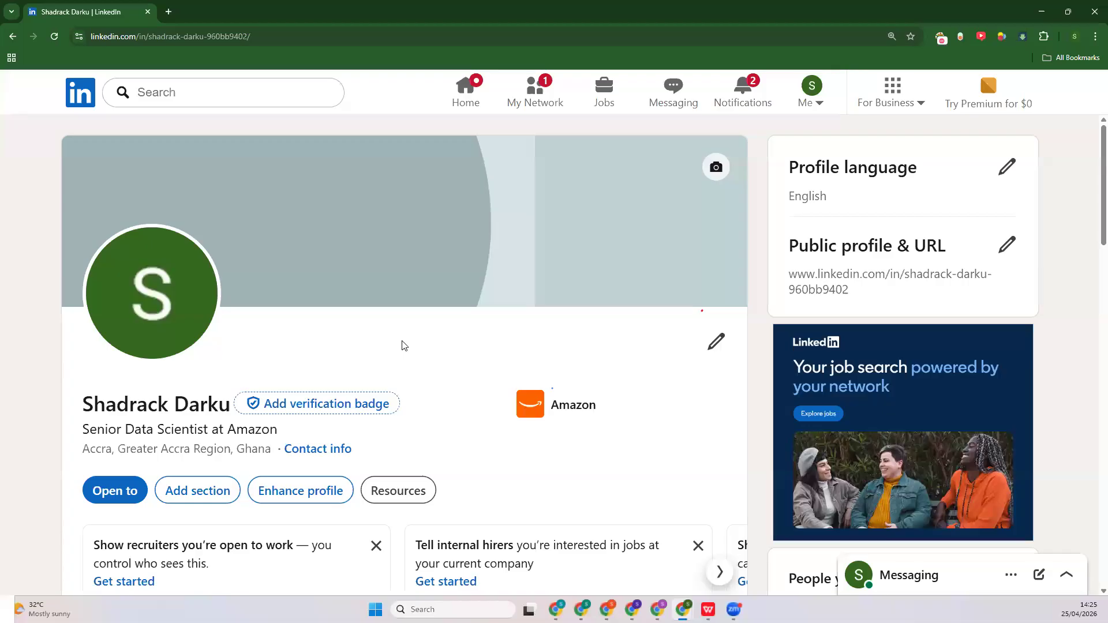
scroll(606, 307, down, 5)
scroll(605, 304, up, 3)
scroll(386, 295, down, 9)
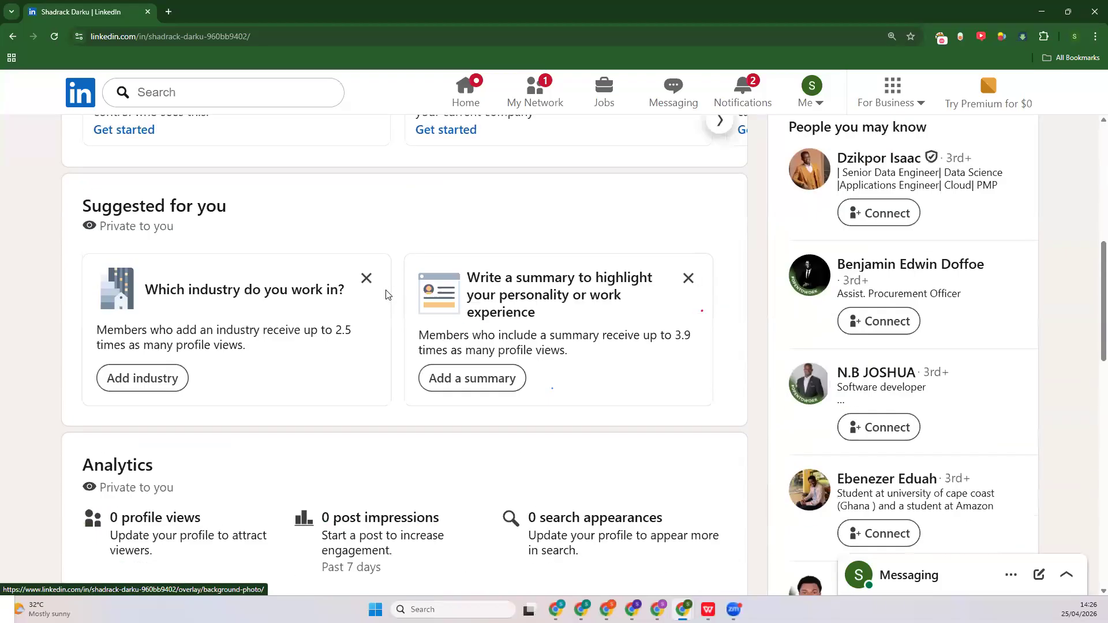
scroll(385, 292, up, 9)
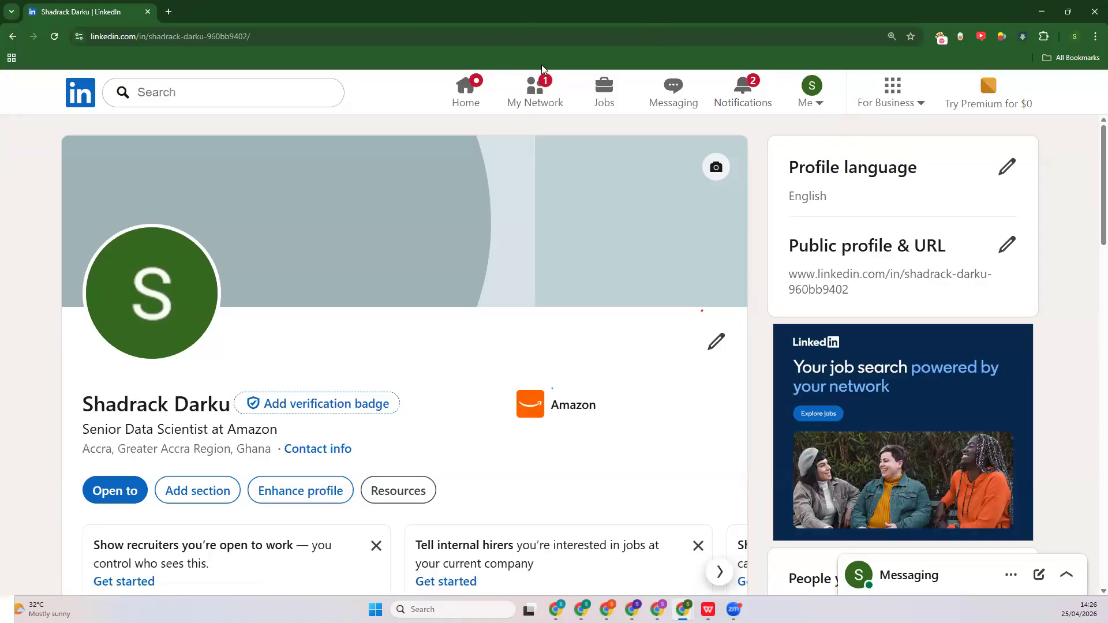
click(609, 64)
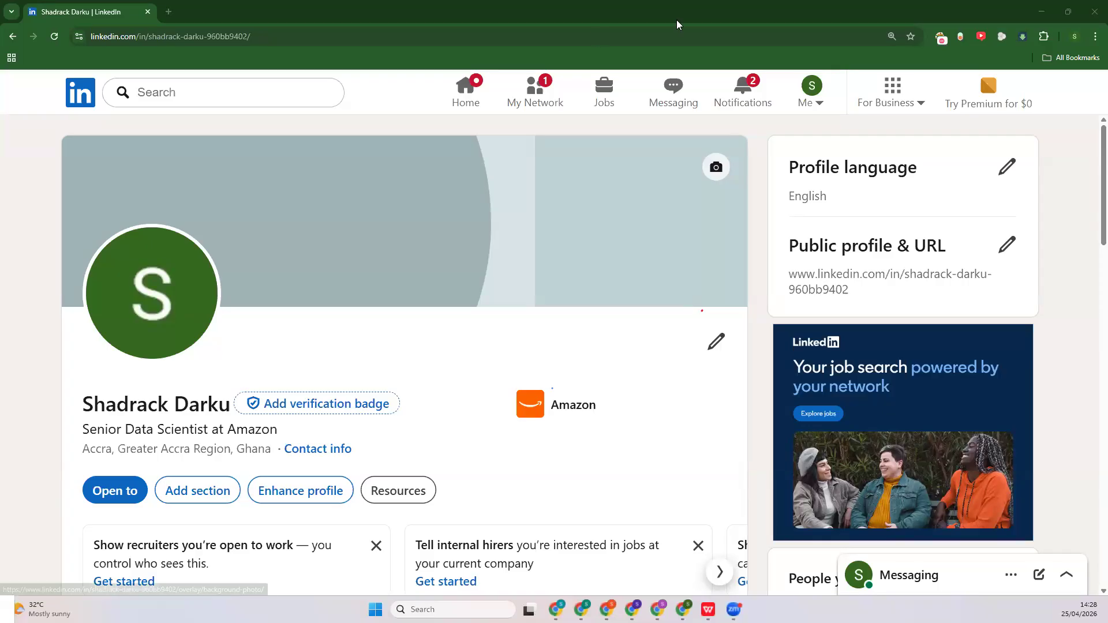
Close the LinkedIn window and switch to the Amazon Web Services sign-in page in the Chrome window with the Gmail inbox
click(1092, 11)
click(1093, 11)
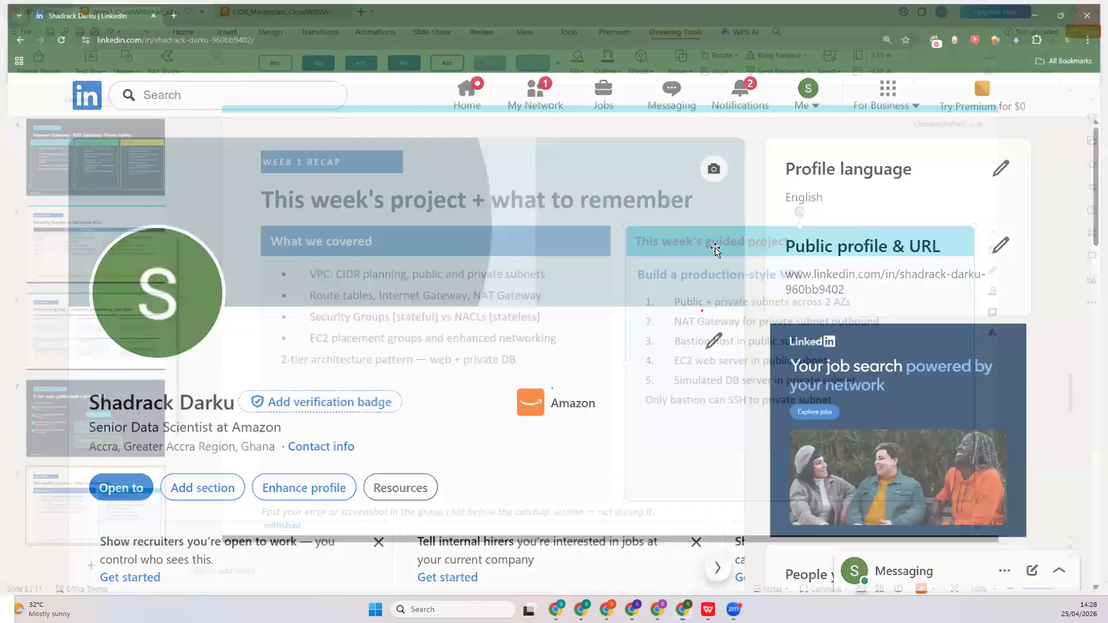
mouse_move(632, 610)
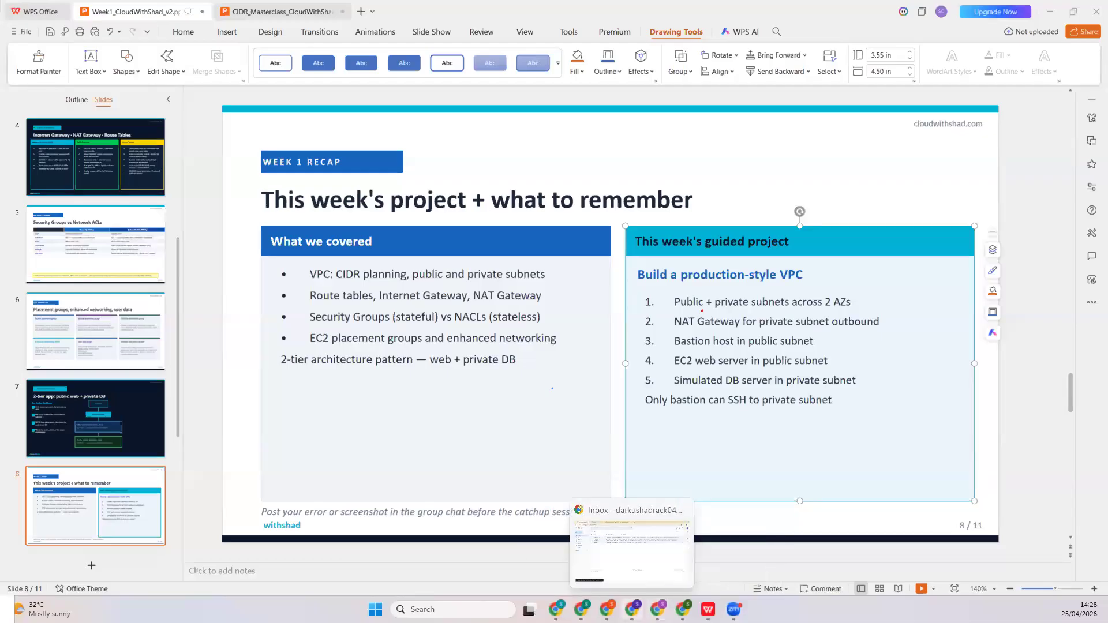
click(639, 566)
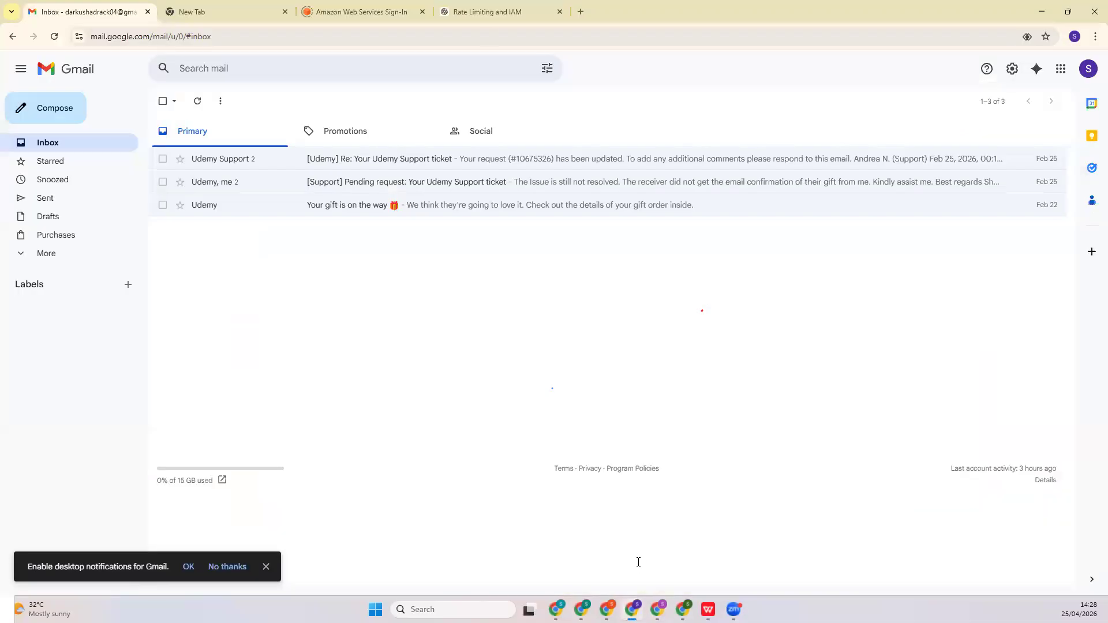
click(369, 14)
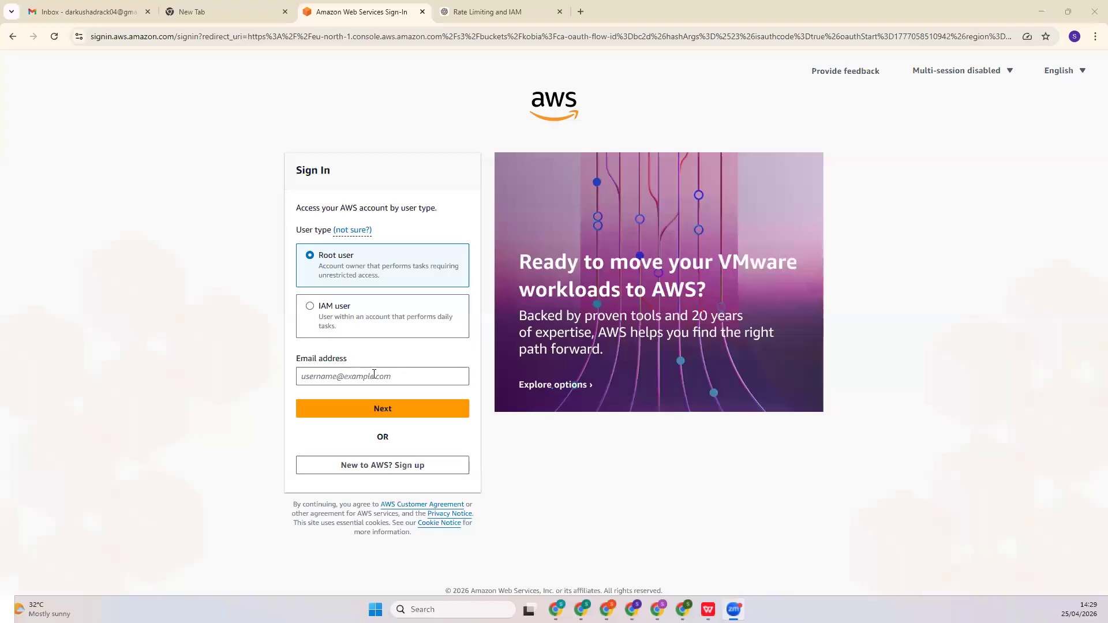
Keep the root user type for the AWS sign-in, fill in the account's email address, and continue to the password page
click(354, 315)
click(376, 278)
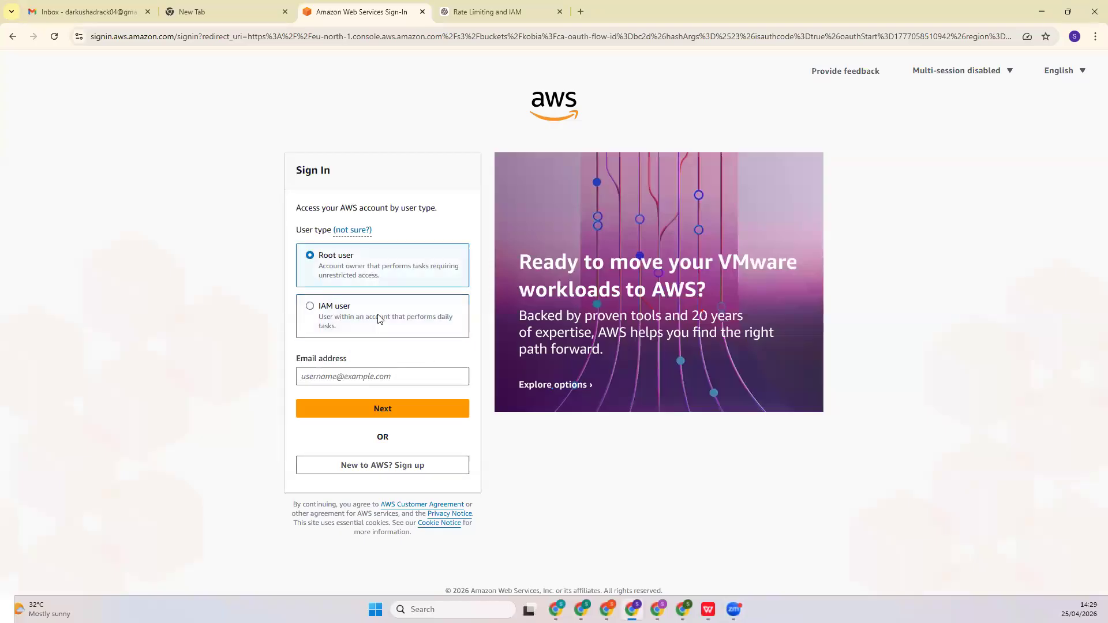
click(377, 365)
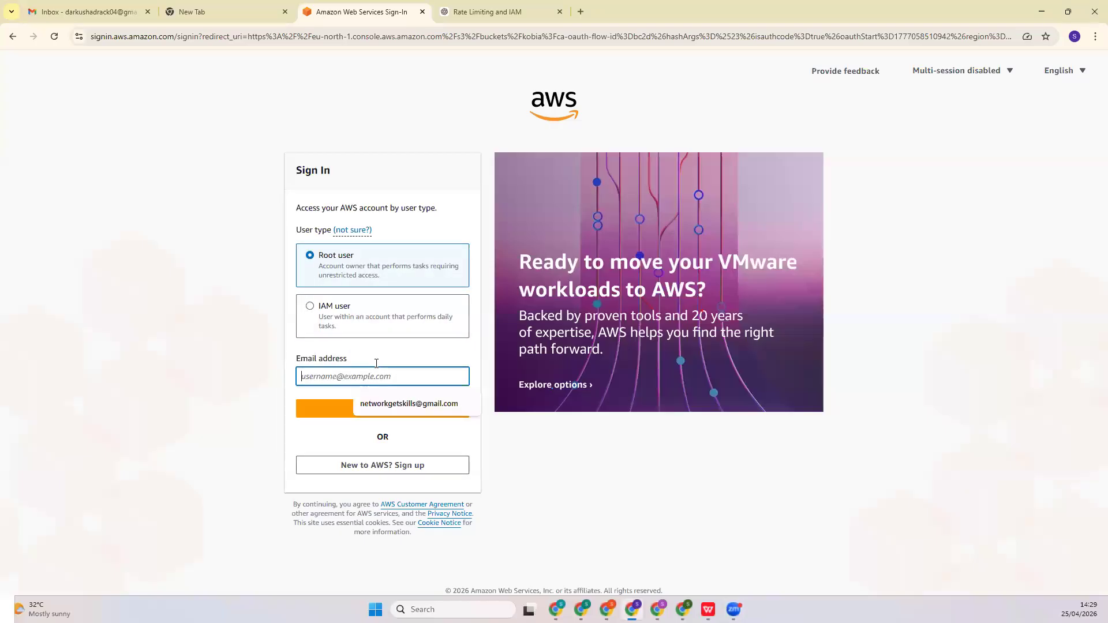
click(391, 414)
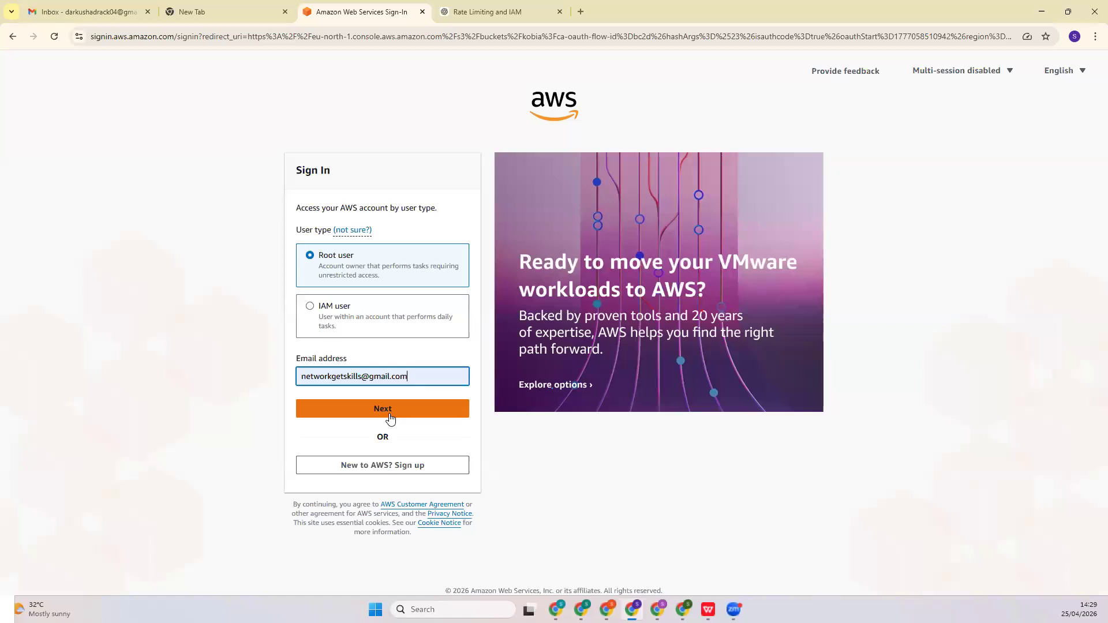
click(422, 410)
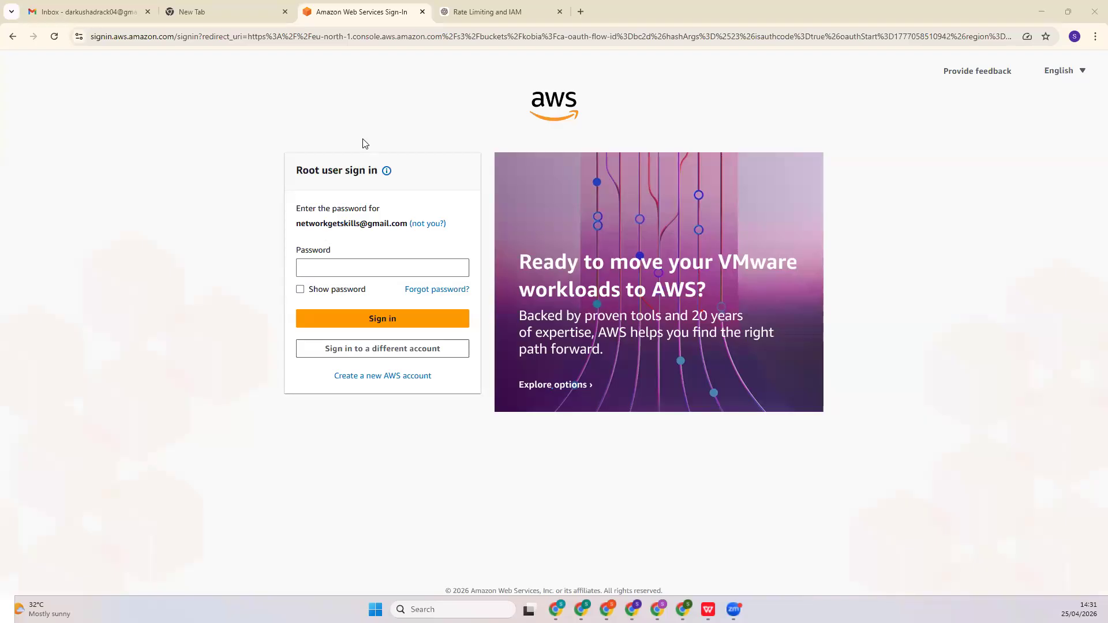
Enter the root user's account password, replacing the first attempt, and submit the sign-in
click(351, 270)
text(••••••)
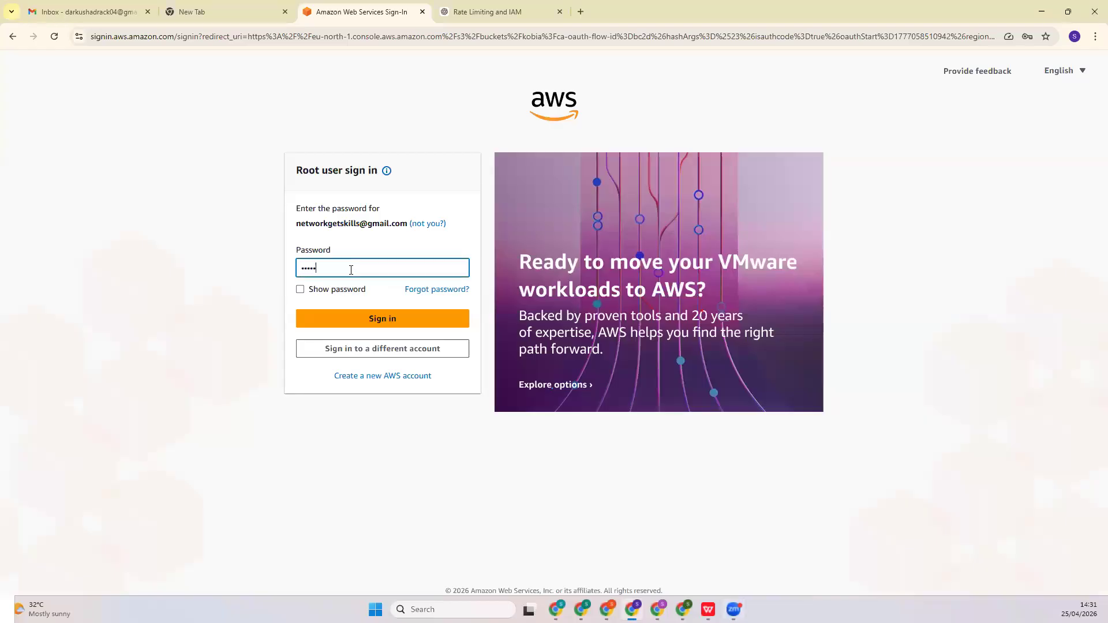
key(BackSpace)
key(BackSpace)
key(BackSpace)
key(BackSpace)
key(BackSpace)
key(BackSpace)
text(•••••••••••••••)
key(Return)
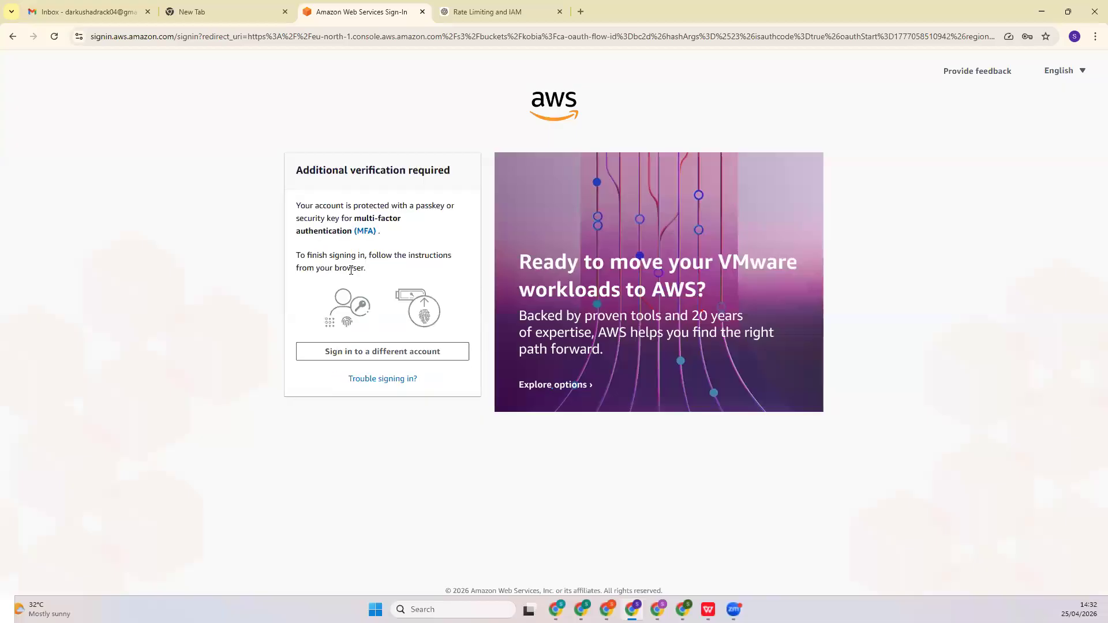
Enter the PIN for the passkey verification, and sign in again from the Unauthorized page
text(••••)
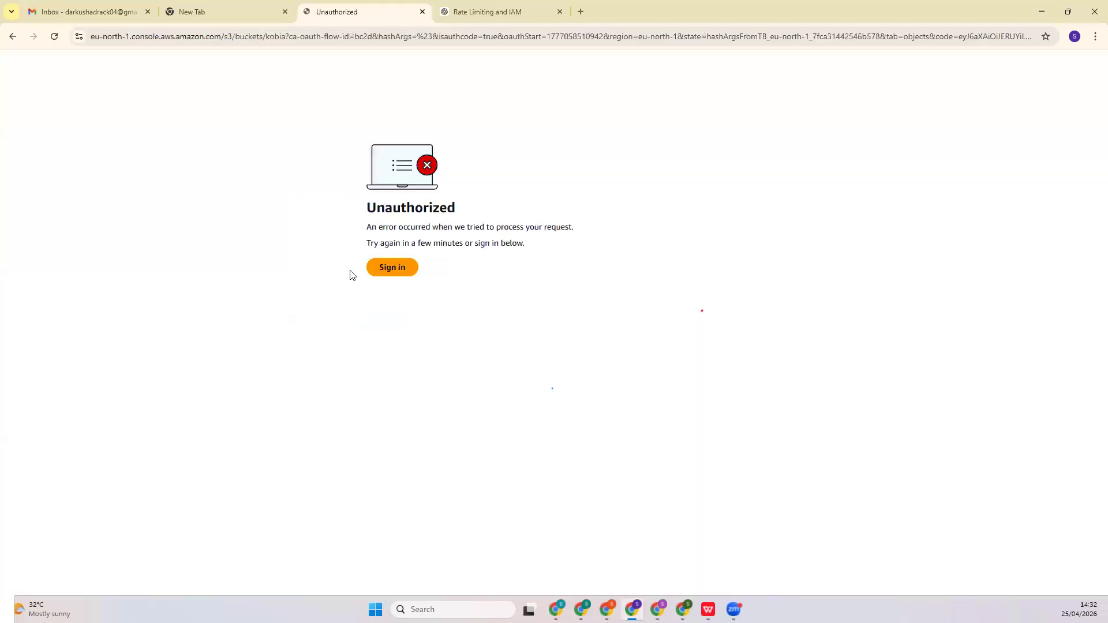
click(408, 270)
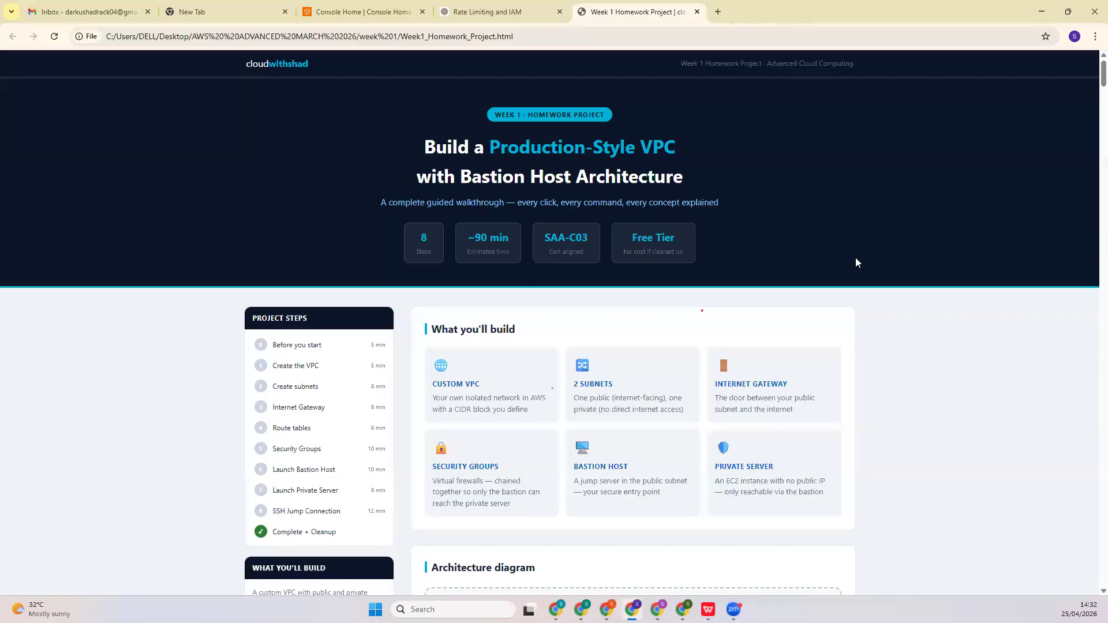
Review the "What you'll build" cards in the Week 1 homework project, from Custom VPC through Bastion Host
scroll(856, 262, down, 1)
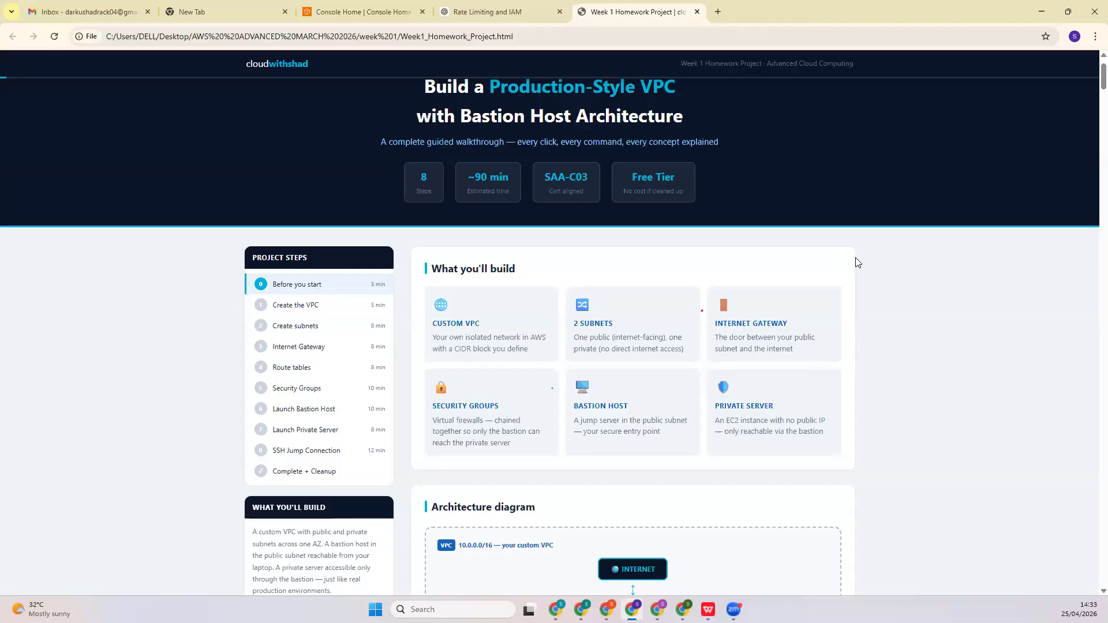
scroll(849, 402, down, 1)
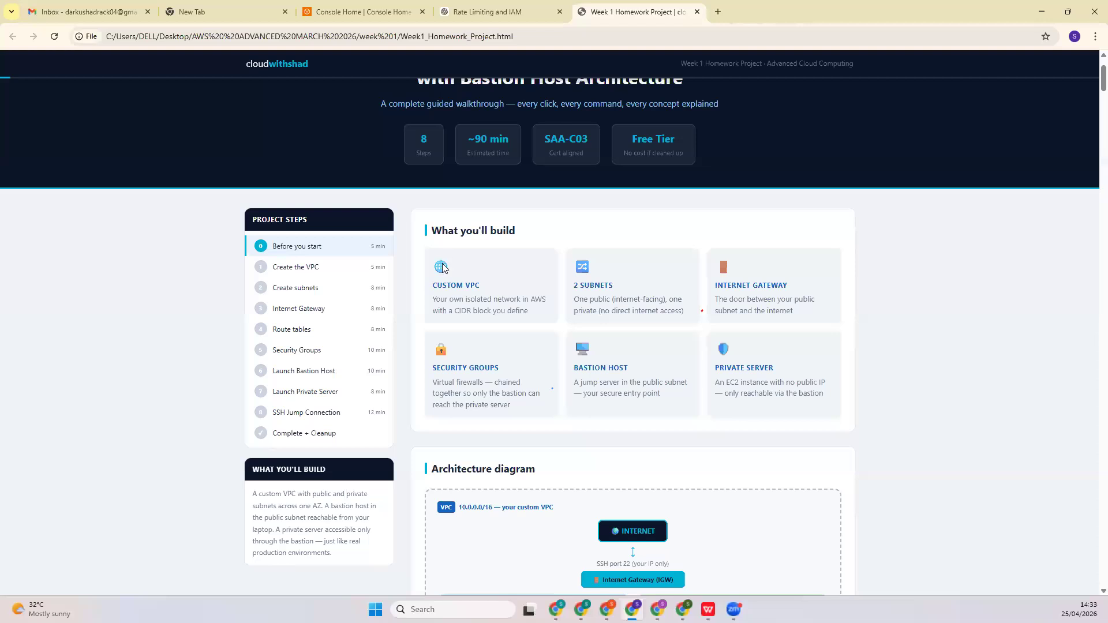
scroll(443, 264, down, 1)
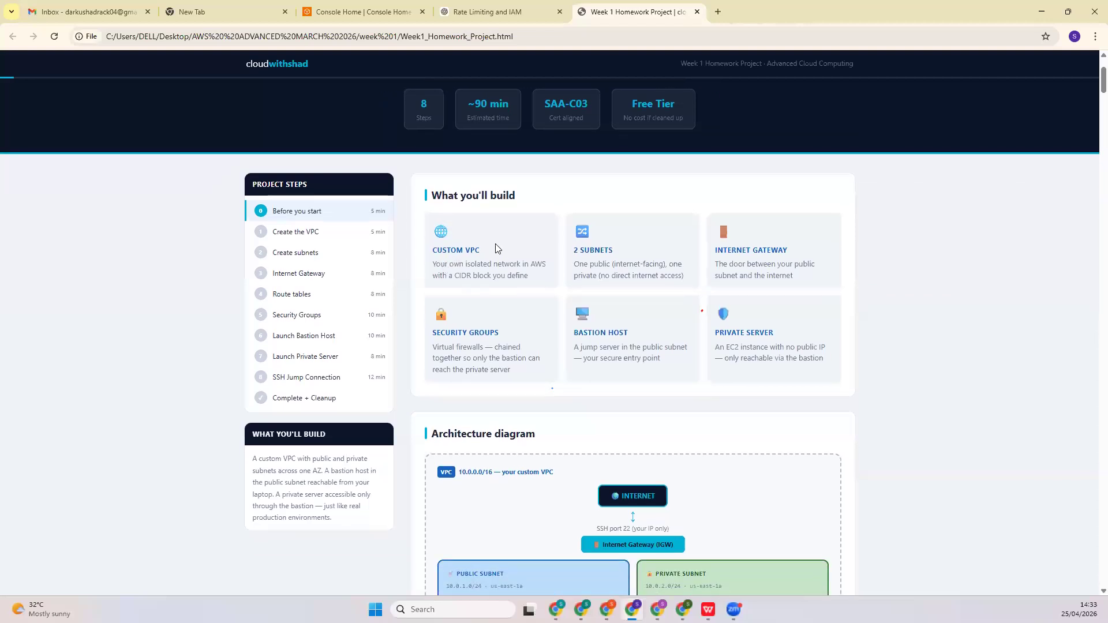
drag(437, 250, 480, 250)
drag(613, 251, 548, 262)
drag(773, 250, 716, 251)
drag(499, 334, 437, 335)
drag(628, 333, 572, 341)
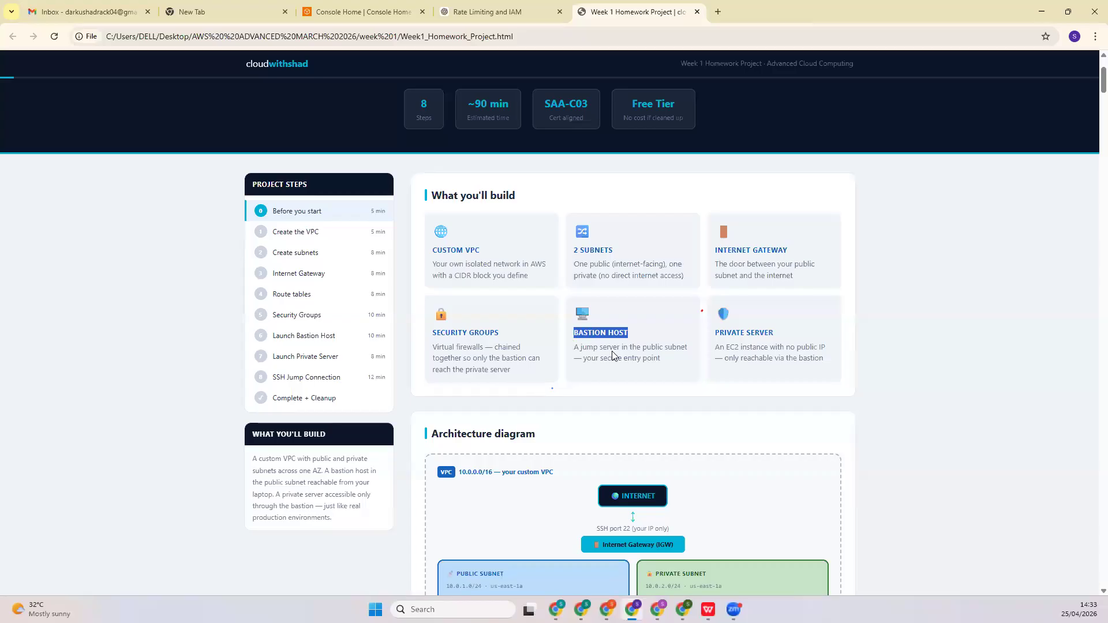
Examine the Private Server card and compare its description with the Bastion Host card
scroll(613, 353, down, 1)
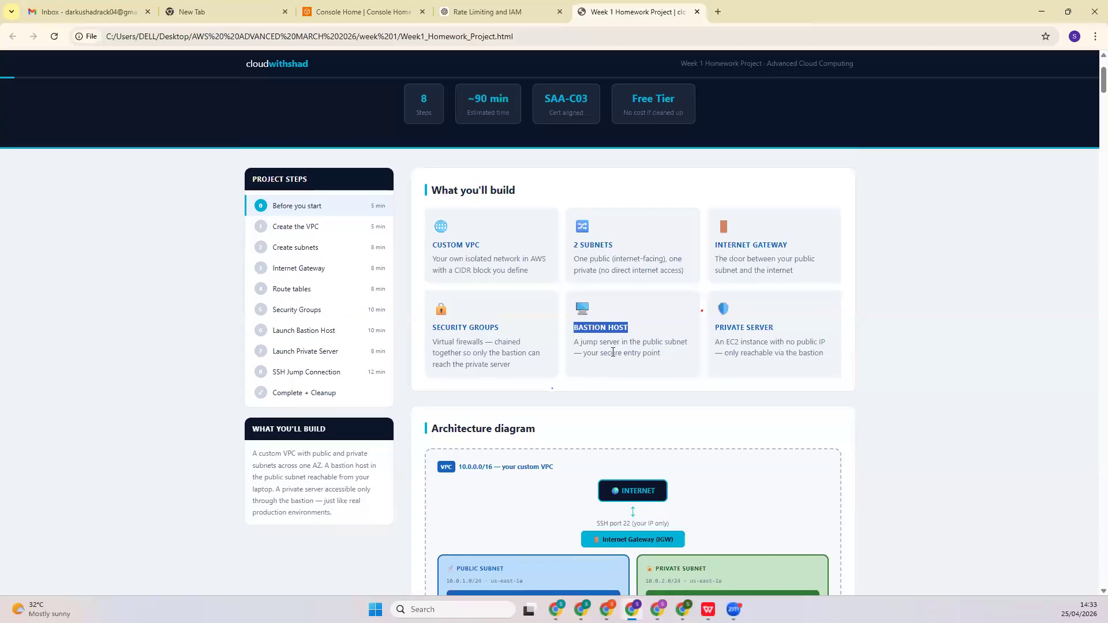
mouse_move(798, 323)
mouse_down()
mouse_move(717, 329)
mouse_move(778, 325)
mouse_up()
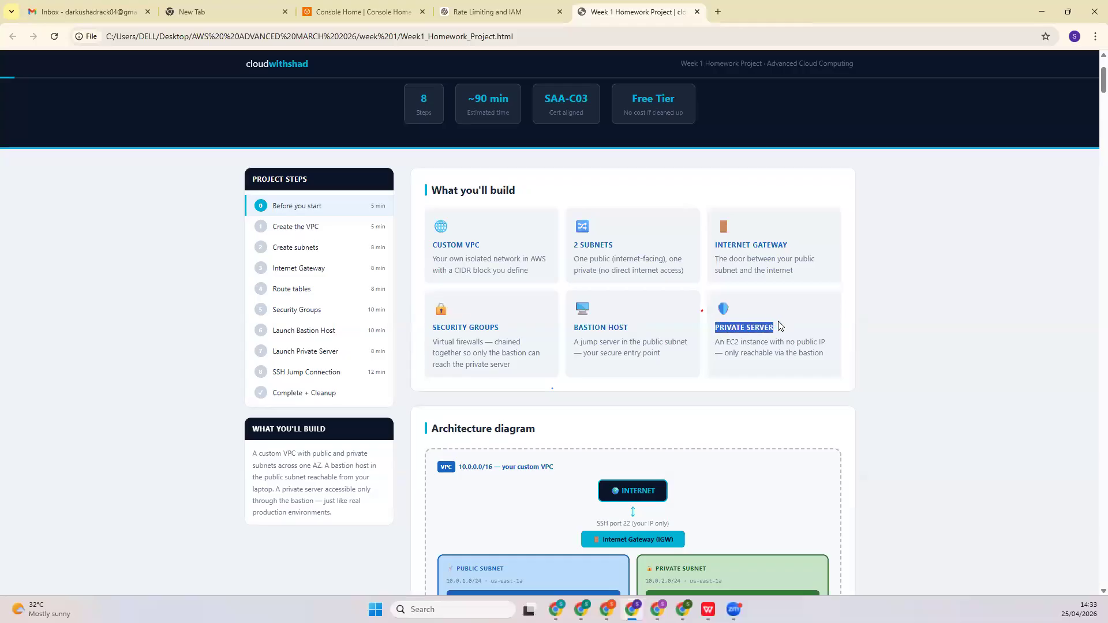
click(799, 328)
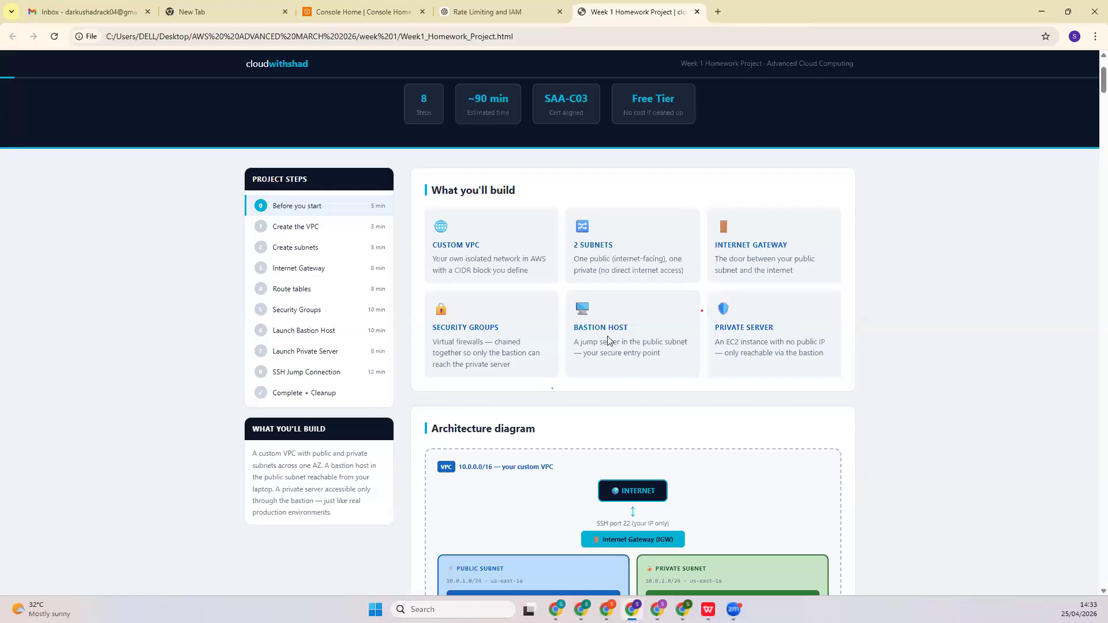
drag(643, 324, 570, 312)
click(658, 315)
drag(635, 327, 564, 310)
double_click(755, 318)
click(738, 301)
Examine the architecture diagram alongside the component cards, and move the homework project page out of this browser window
scroll(588, 324, down, 4)
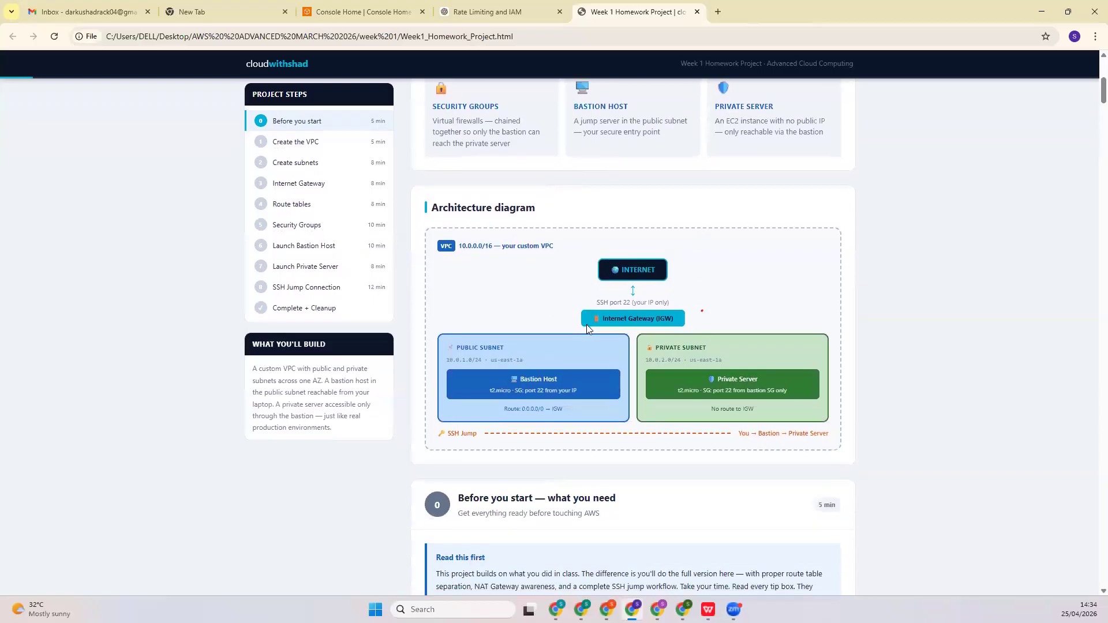
scroll(587, 324, down, 2)
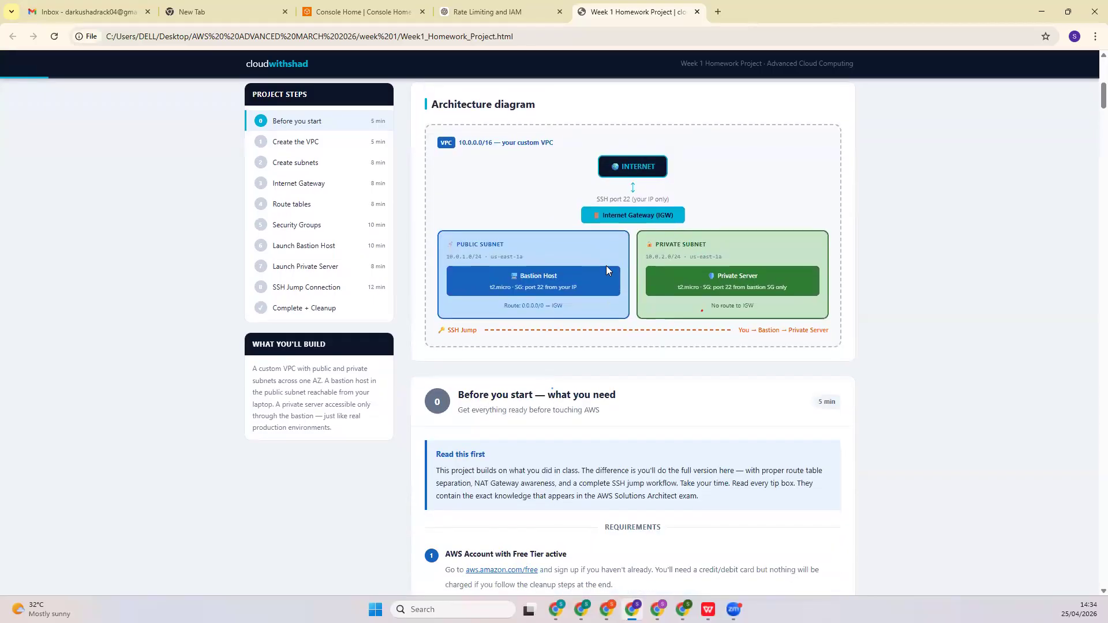
scroll(605, 263, up, 5)
scroll(624, 213, down, 5)
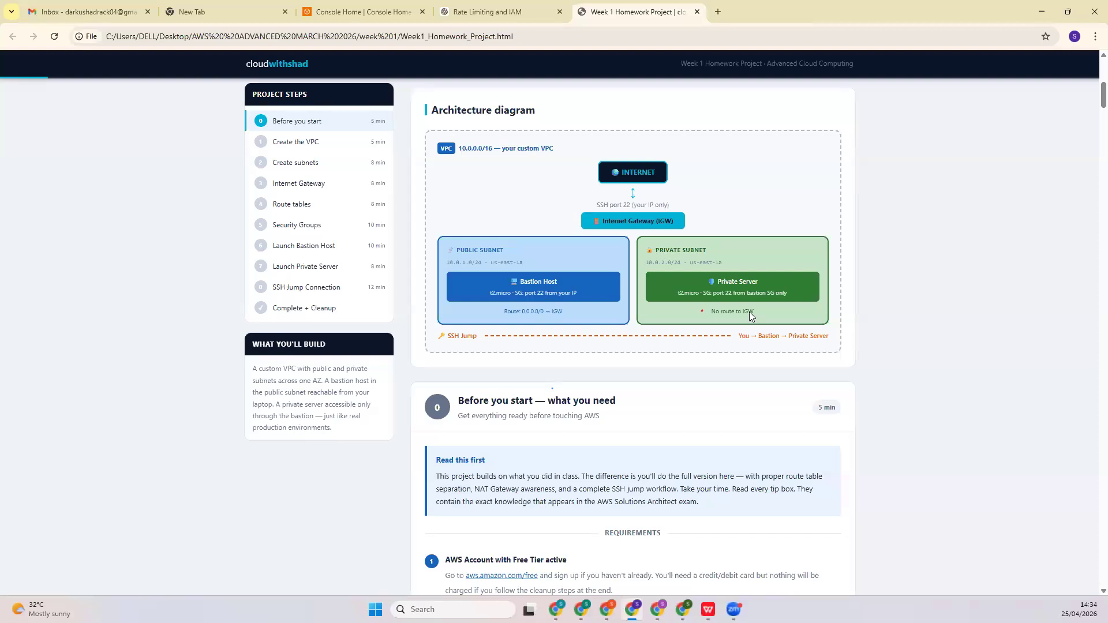
scroll(698, 239, up, 3)
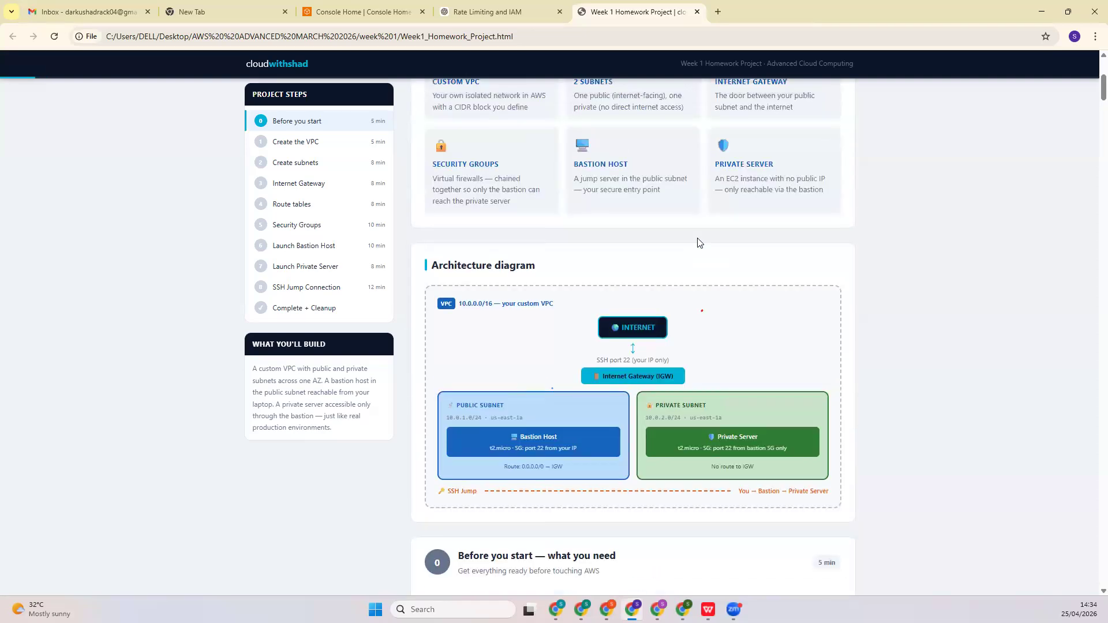
scroll(585, 284, up, 2)
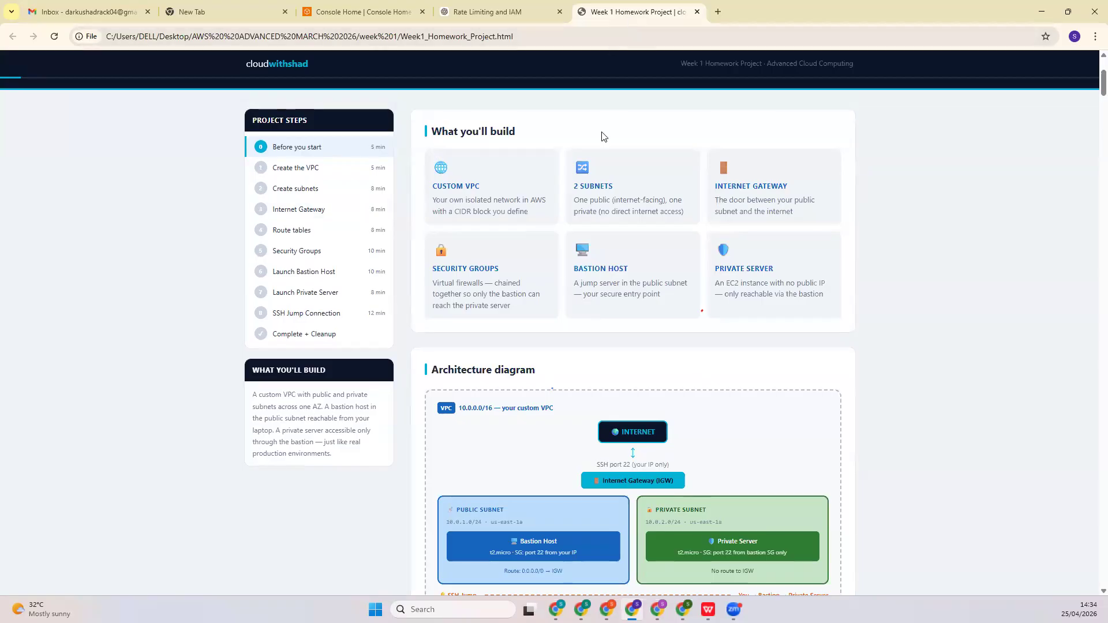
scroll(563, 269, down, 1)
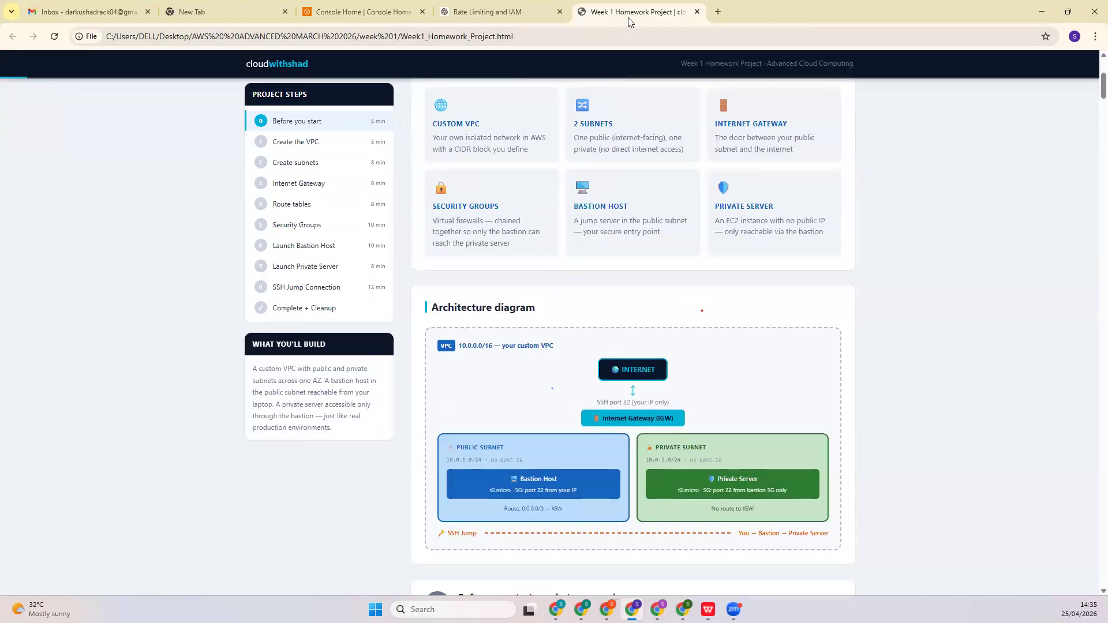
drag(629, 18, 604, 63)
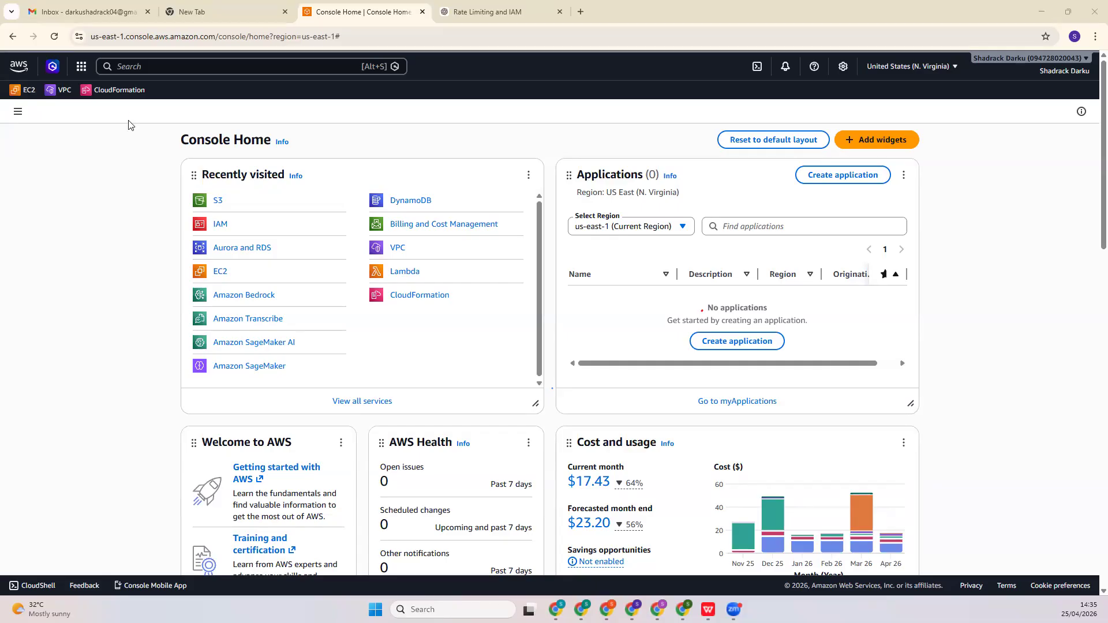
Look up the public IP address on What Is My IP Address through a new-tab search for "ip address", dismissing the site's pop-ups
click(581, 12)
text(ip)
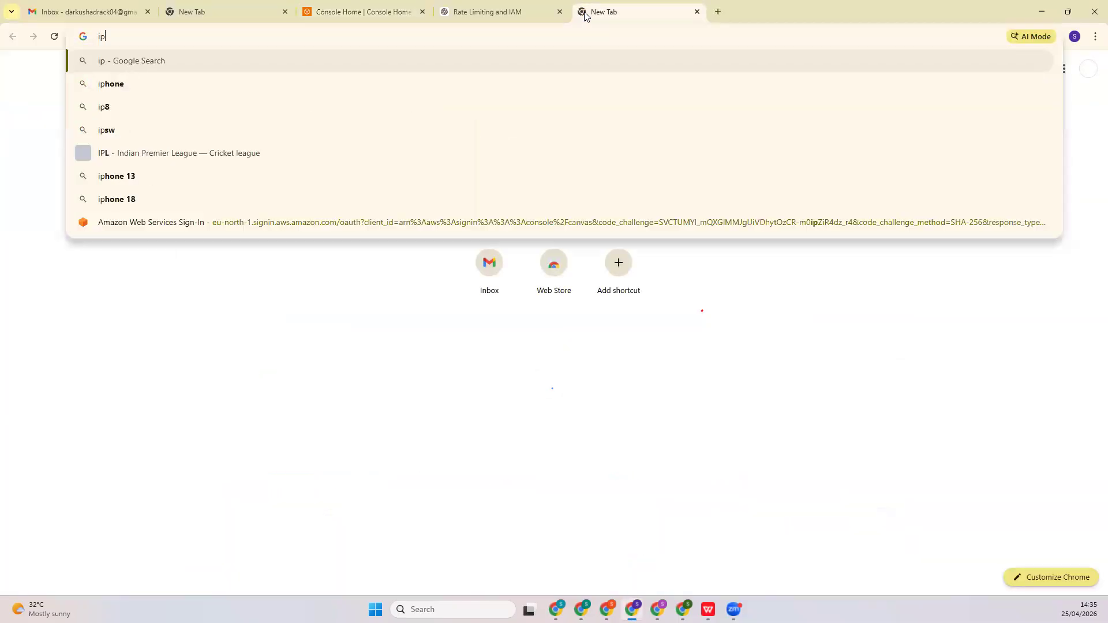
text( address)
key(Return)
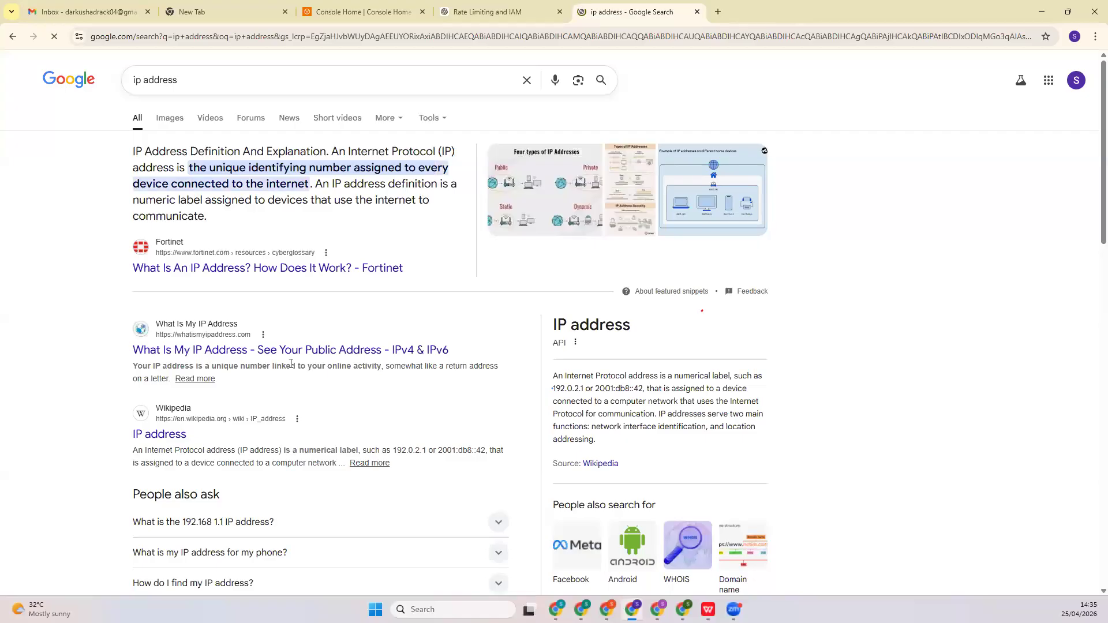
click(232, 354)
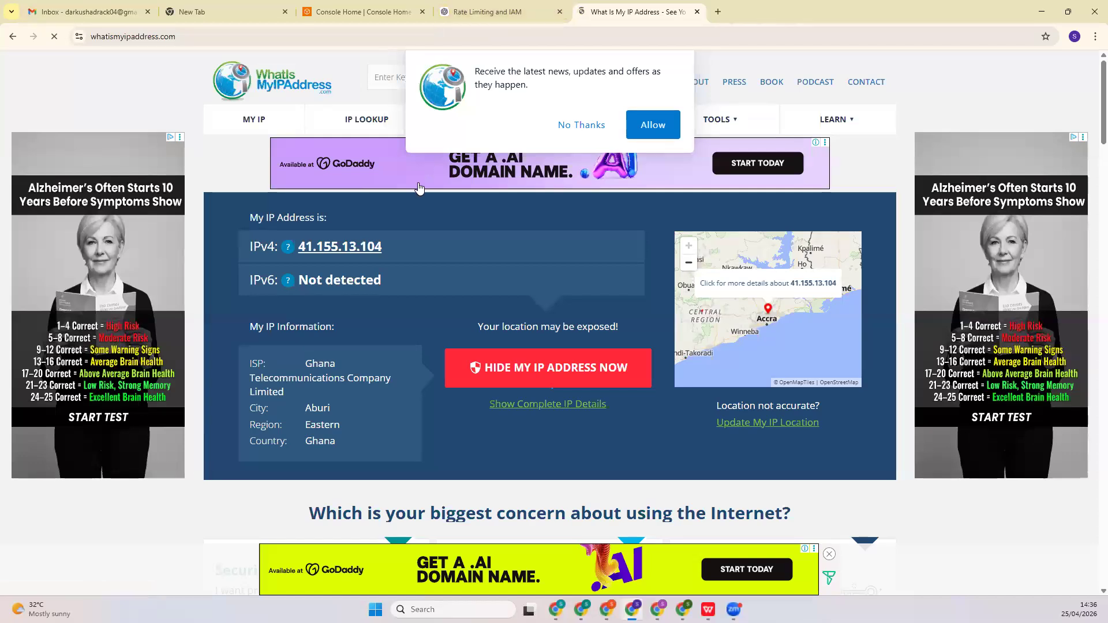
click(582, 128)
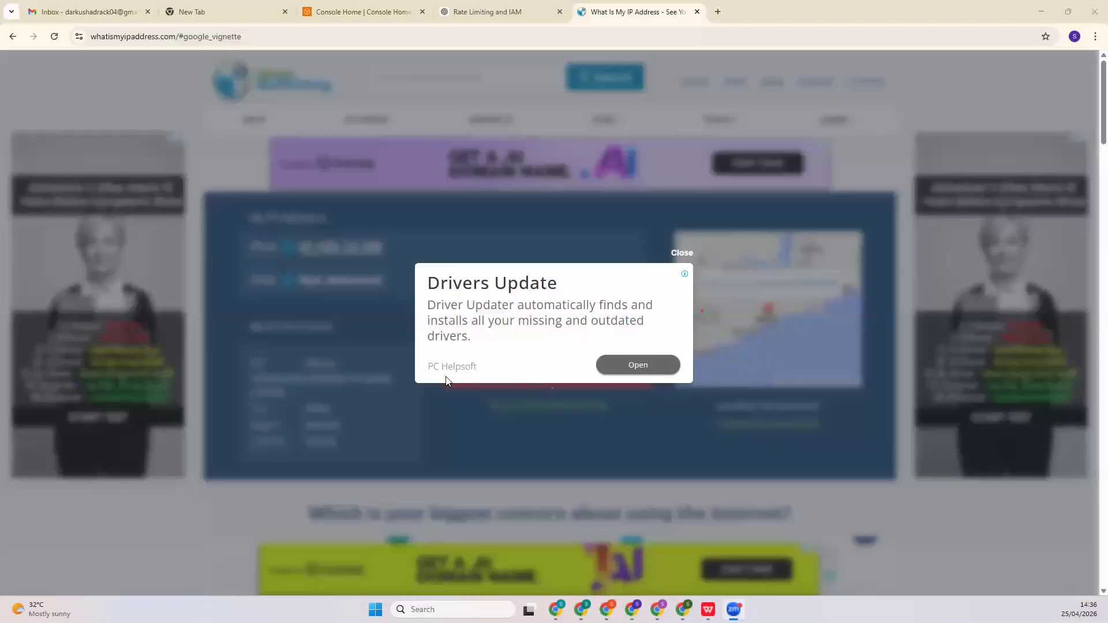
click(682, 253)
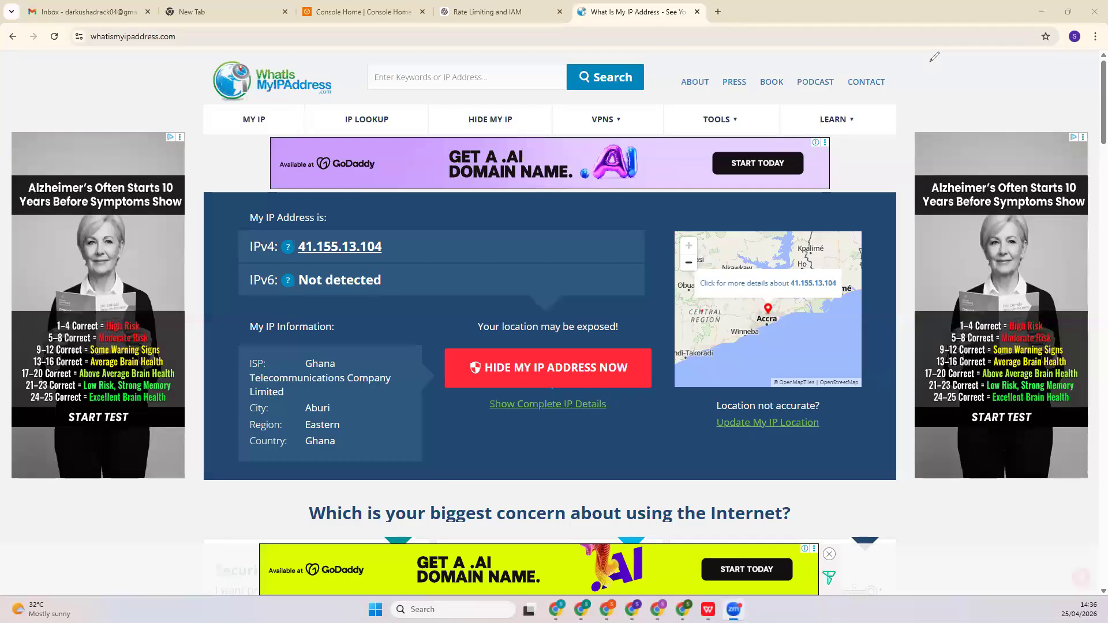
Sketch a public box labelled "Pub" and a private box labelled "Pr" in red, each with an inner box, connected by a line
mouse_move(931, 110)
mouse_down()
mouse_move(930, 55)
mouse_move(992, 50)
mouse_move(998, 114)
mouse_move(932, 113)
mouse_move(951, 144)
mouse_move(952, 117)
mouse_move(956, 134)
mouse_move(982, 123)
mouse_up()
drag(1031, 50, 1048, 115)
mouse_move(1085, 47)
mouse_down()
mouse_move(1096, 104)
mouse_move(1049, 118)
mouse_up()
mouse_move(1052, 74)
mouse_down()
mouse_move(1053, 83)
mouse_move(1071, 76)
mouse_move(1052, 86)
mouse_move(1074, 122)
mouse_up()
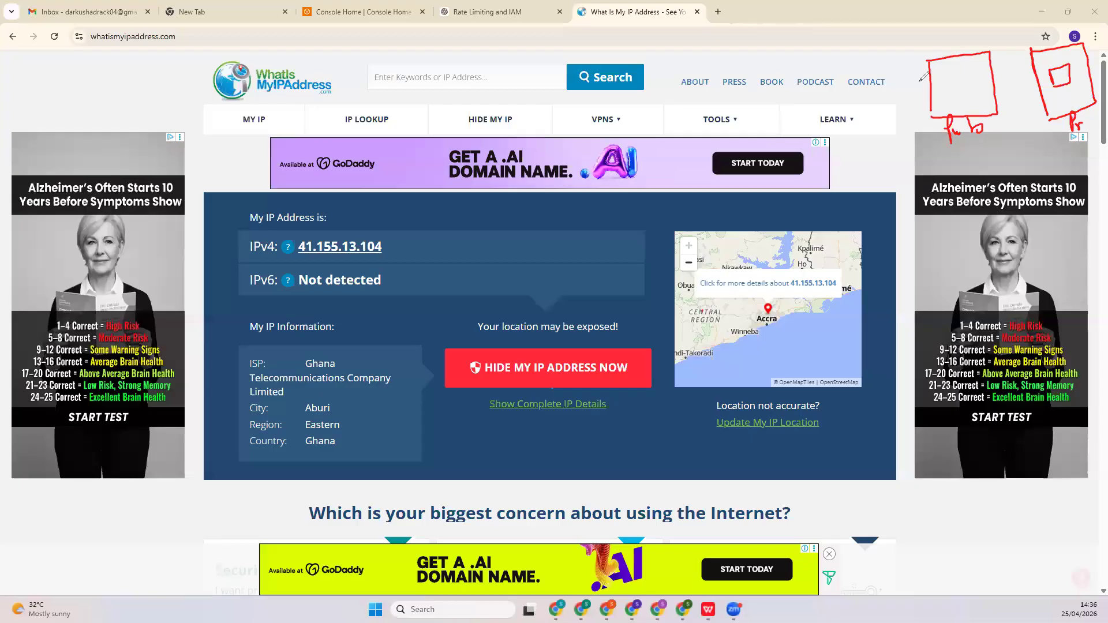
mouse_move(946, 73)
mouse_down()
mouse_move(951, 97)
mouse_move(970, 94)
mouse_move(956, 70)
mouse_move(945, 74)
mouse_up()
drag(975, 84, 1048, 72)
Sketch a laptop connected to the public box's inner box, and a second, unconnected laptop above the site's navigation
mouse_move(873, 167)
mouse_down()
mouse_move(872, 149)
mouse_move(889, 141)
mouse_move(900, 167)
mouse_move(872, 171)
mouse_move(908, 184)
mouse_move(898, 164)
mouse_up()
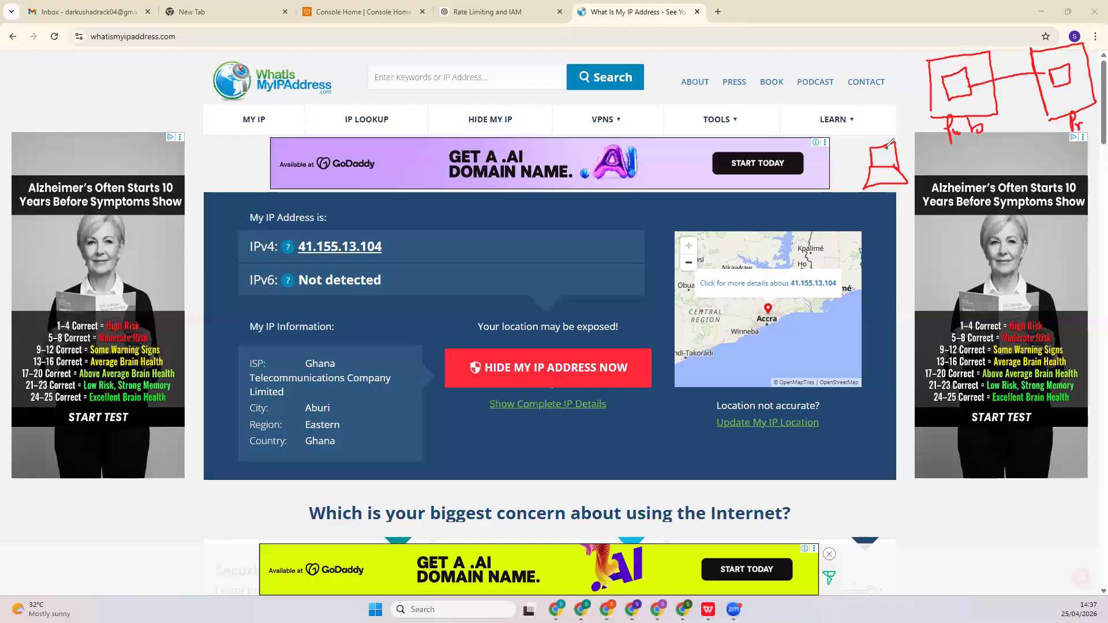
mouse_move(885, 144)
mouse_down()
mouse_move(885, 97)
mouse_move(942, 83)
mouse_up()
mouse_move(769, 43)
mouse_down()
mouse_move(771, 59)
mouse_move(798, 51)
mouse_move(767, 41)
mouse_move(807, 58)
mouse_move(801, 50)
mouse_up()
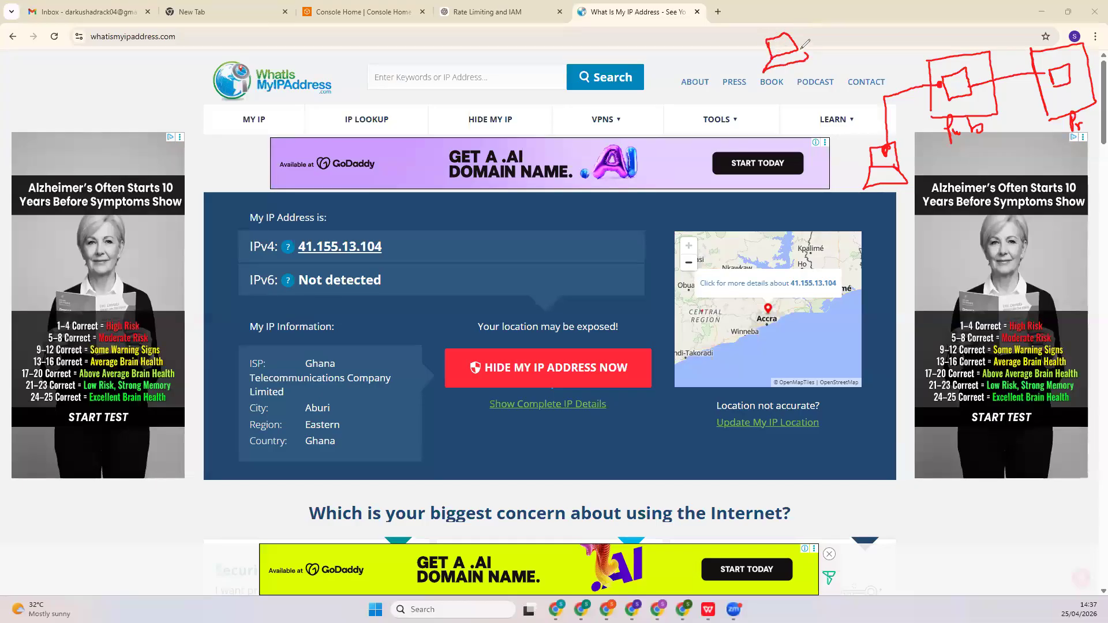
Write "DB" inside the private box, mark entry points on the public box, and circle the displayed IPv4 address
mouse_move(1069, 96)
mouse_down()
mouse_move(1077, 87)
mouse_move(1076, 100)
mouse_up()
drag(938, 49, 945, 49)
mouse_move(947, 77)
mouse_down()
mouse_move(934, 78)
mouse_move(947, 96)
mouse_up()
mouse_move(379, 229)
mouse_down()
mouse_move(341, 230)
mouse_move(371, 261)
mouse_up()
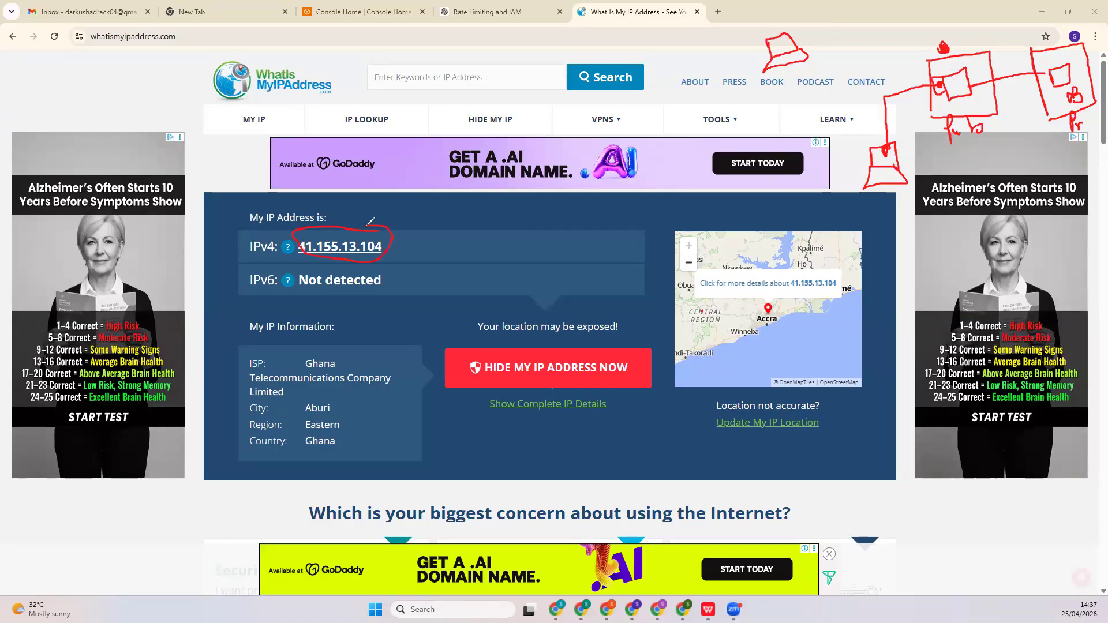
Write "ssh" beside the laptop's connection line, and mark the laptop and the link between the public and private boxes
mouse_move(880, 135)
mouse_down()
mouse_move(876, 151)
mouse_move(898, 151)
mouse_move(898, 137)
mouse_up()
click(960, 80)
mouse_move(896, 106)
mouse_down()
mouse_move(893, 117)
mouse_move(915, 101)
mouse_up()
click(898, 106)
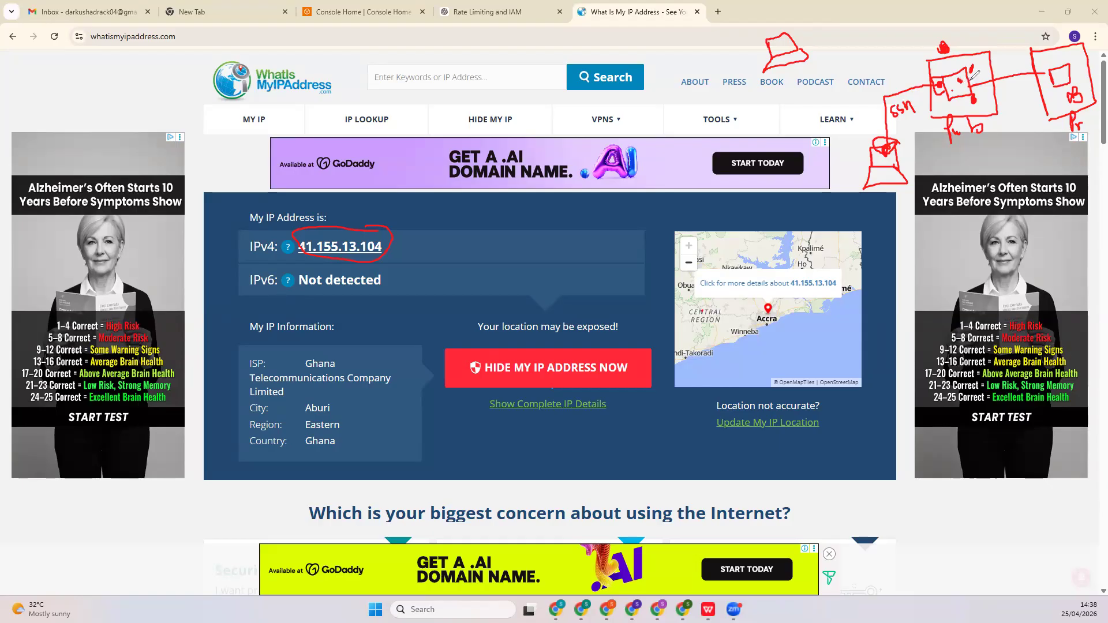
mouse_move(997, 64)
mouse_down()
mouse_move(992, 74)
mouse_move(1021, 71)
mouse_up()
Erase all the red annotations and return to the AWS Console Home page
click(179, 54)
mouse_move(915, 101)
mouse_down()
mouse_move(942, 120)
mouse_move(1074, 115)
mouse_move(930, 78)
mouse_move(886, 167)
mouse_move(772, 108)
mouse_up()
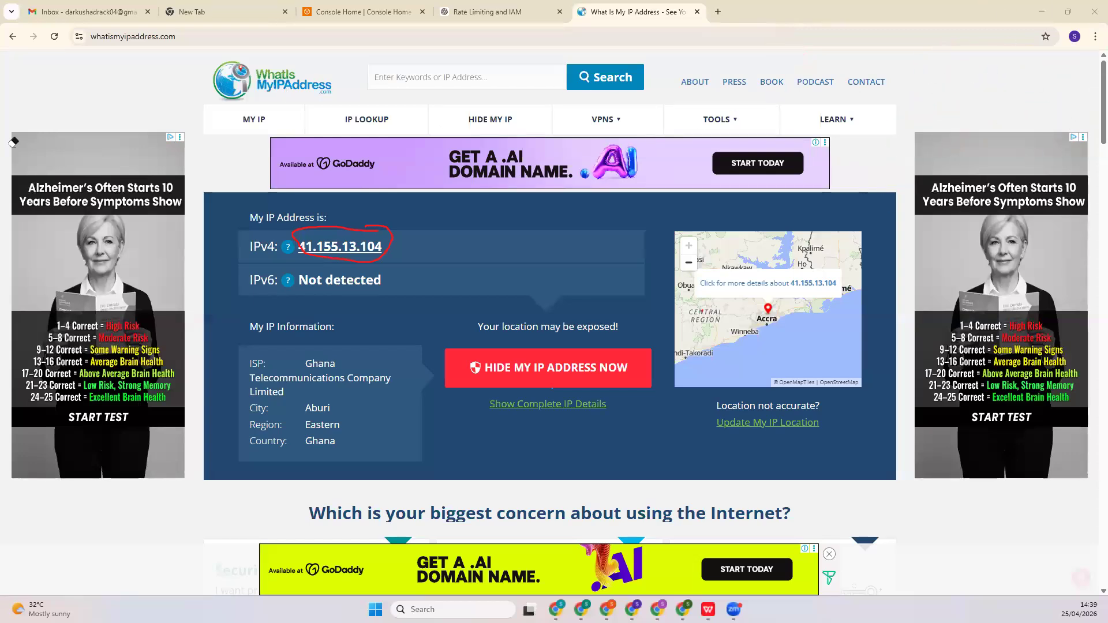
click(369, 13)
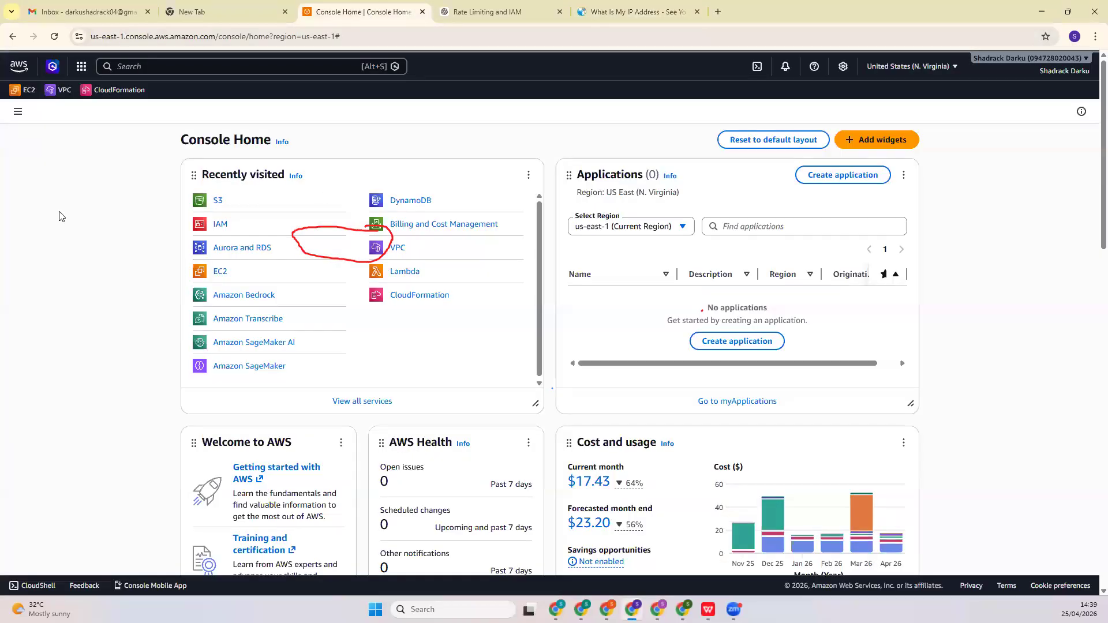
click(19, 270)
click(322, 259)
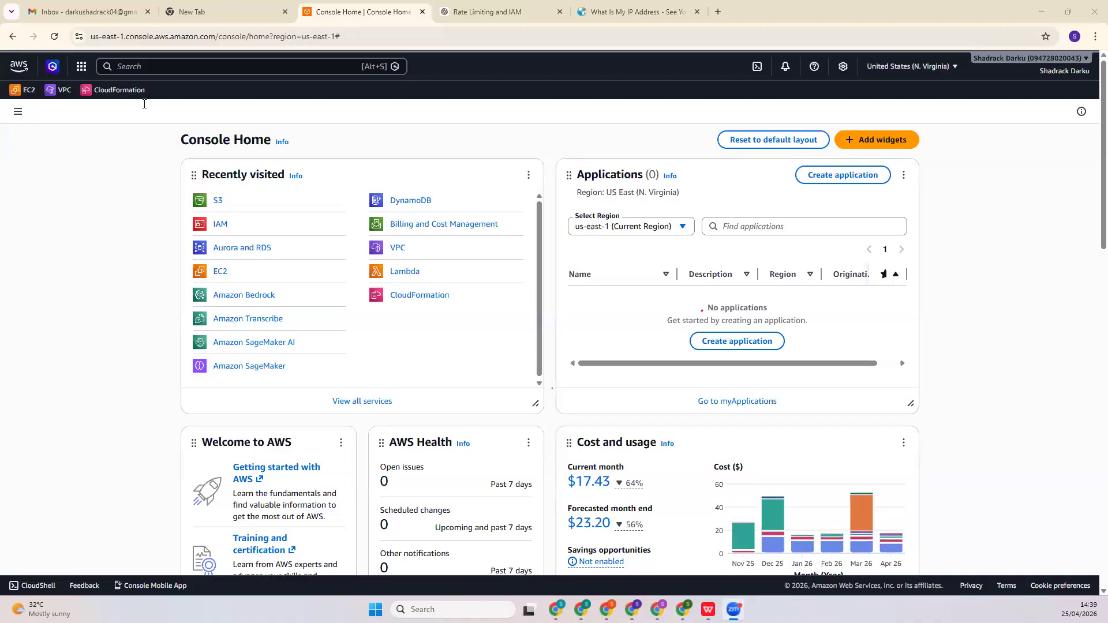
Find the VPC service and start creating a new VPC
click(207, 64)
text(vpc)
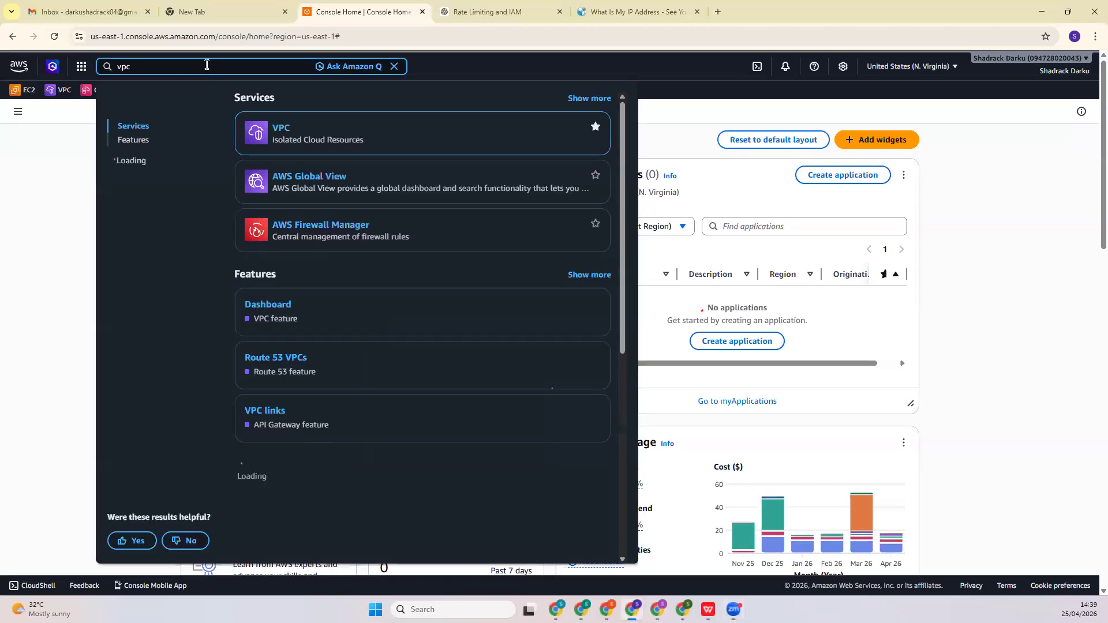
click(281, 128)
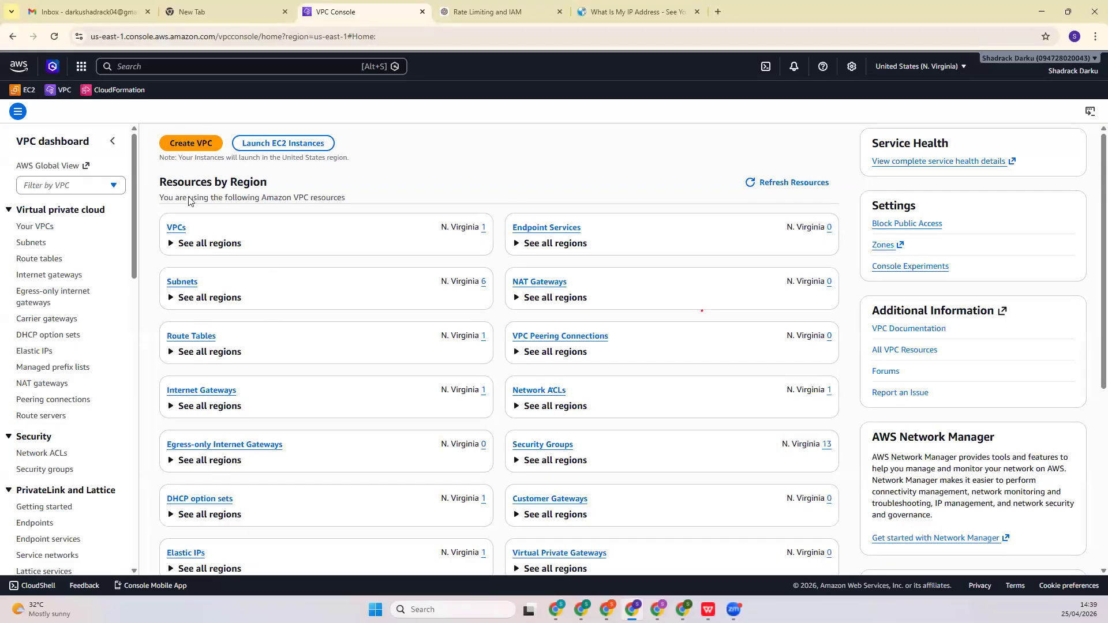
click(183, 149)
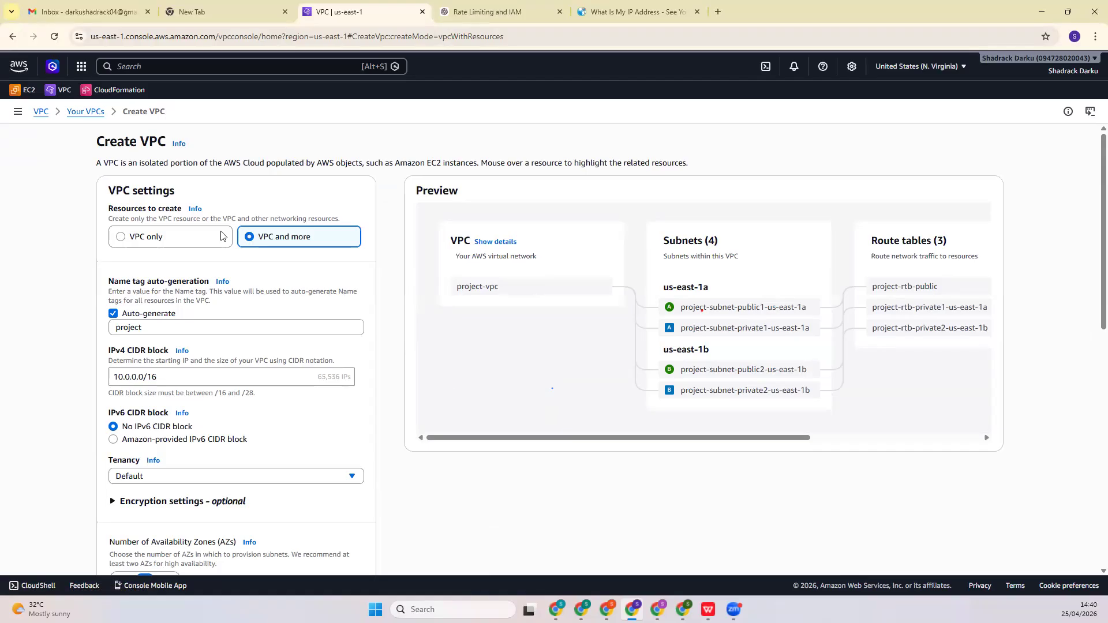
Try the VPC only and VPC and more options, setting the latter to one Availability Zone
click(195, 238)
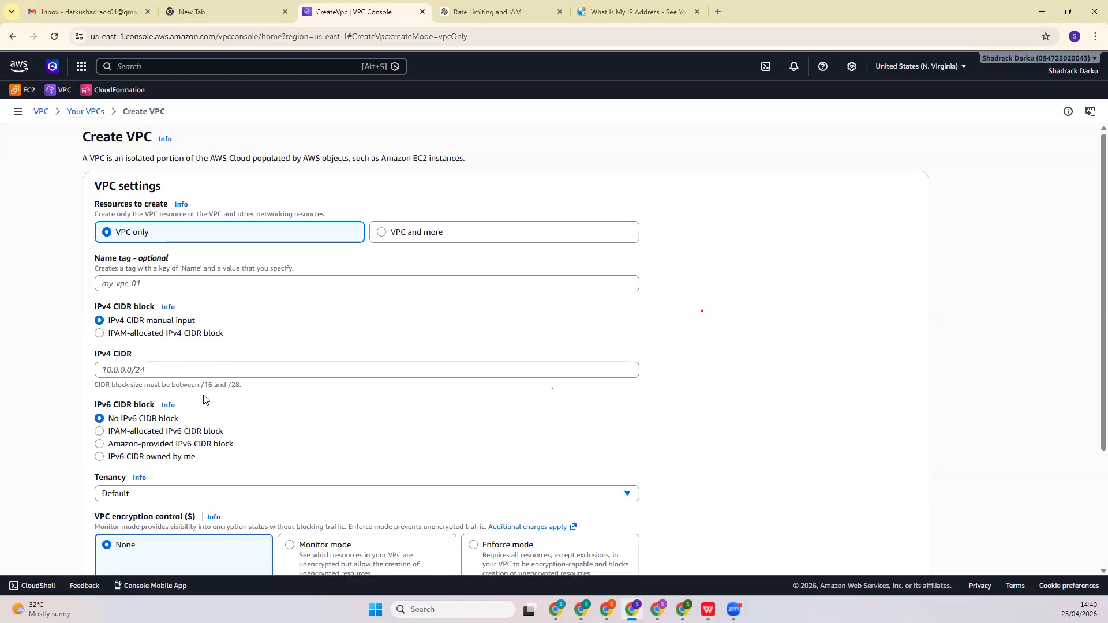
click(471, 233)
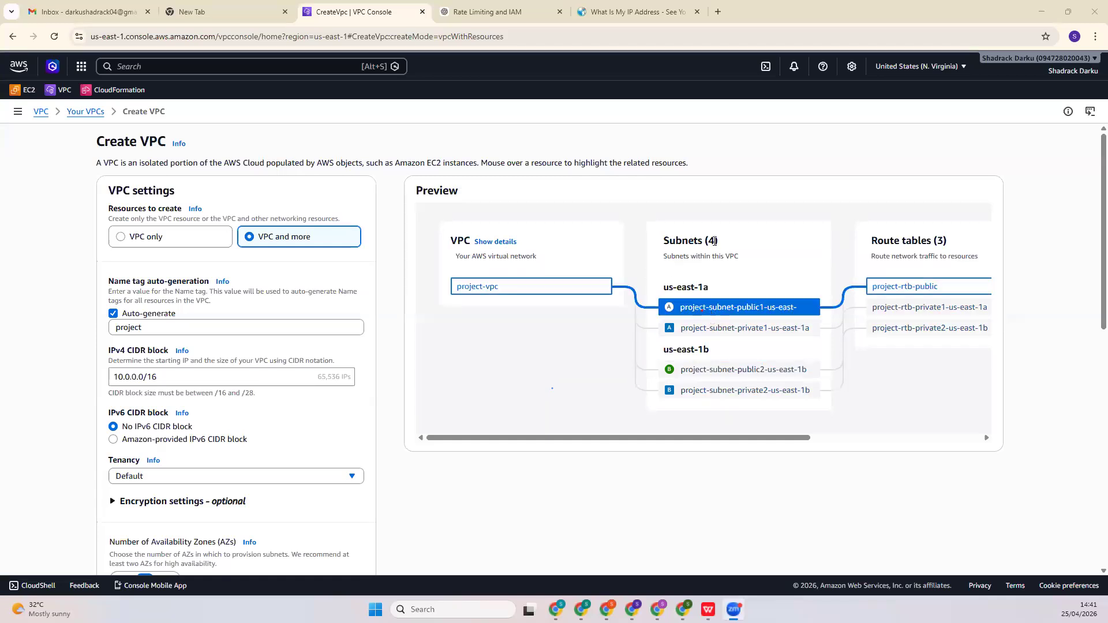
scroll(339, 398, down, 4)
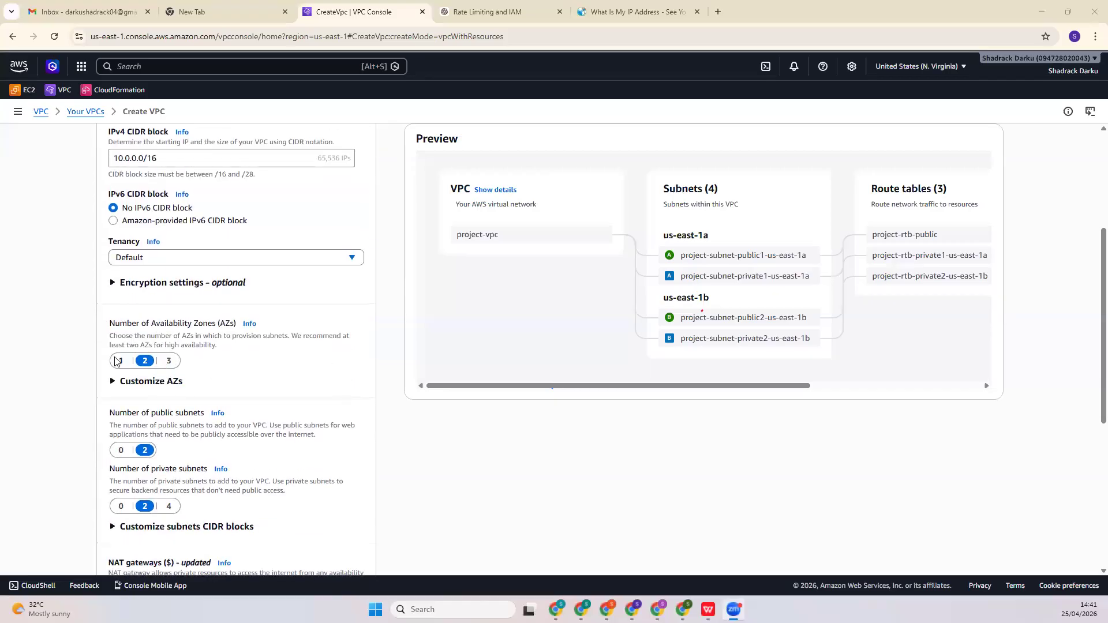
click(119, 361)
scroll(709, 204, up, 1)
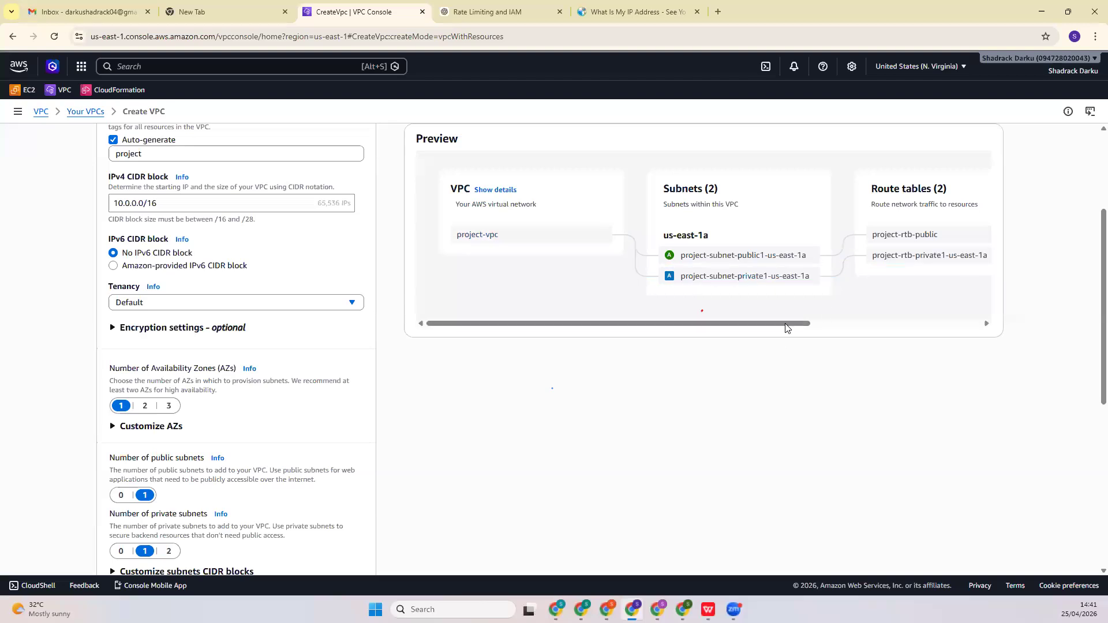
Examine the network connections in the resource preview and the remaining subnet, NAT gateway, VPC endpoint and DNS settings
drag(786, 324, 883, 324)
drag(975, 326, 952, 321)
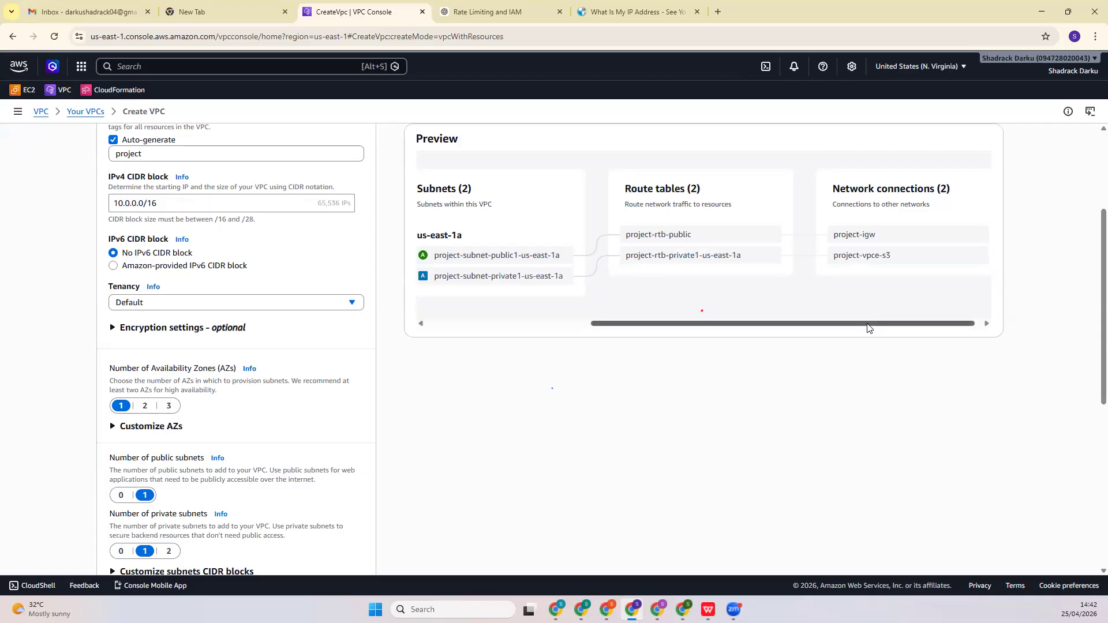
scroll(275, 443, down, 4)
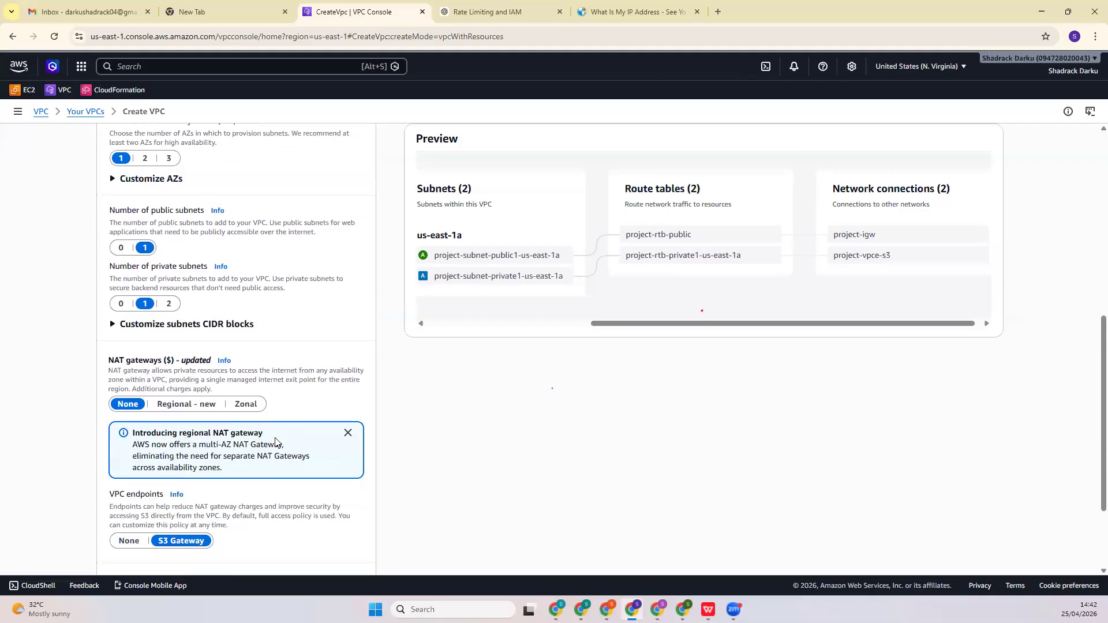
scroll(275, 442, down, 2)
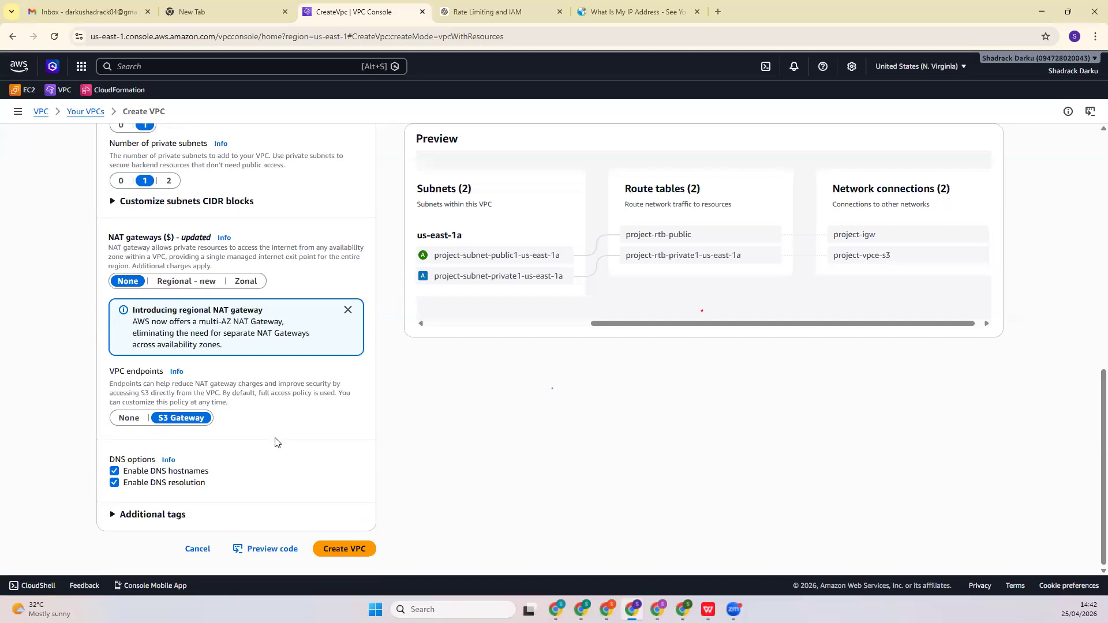
scroll(275, 442, up, 10)
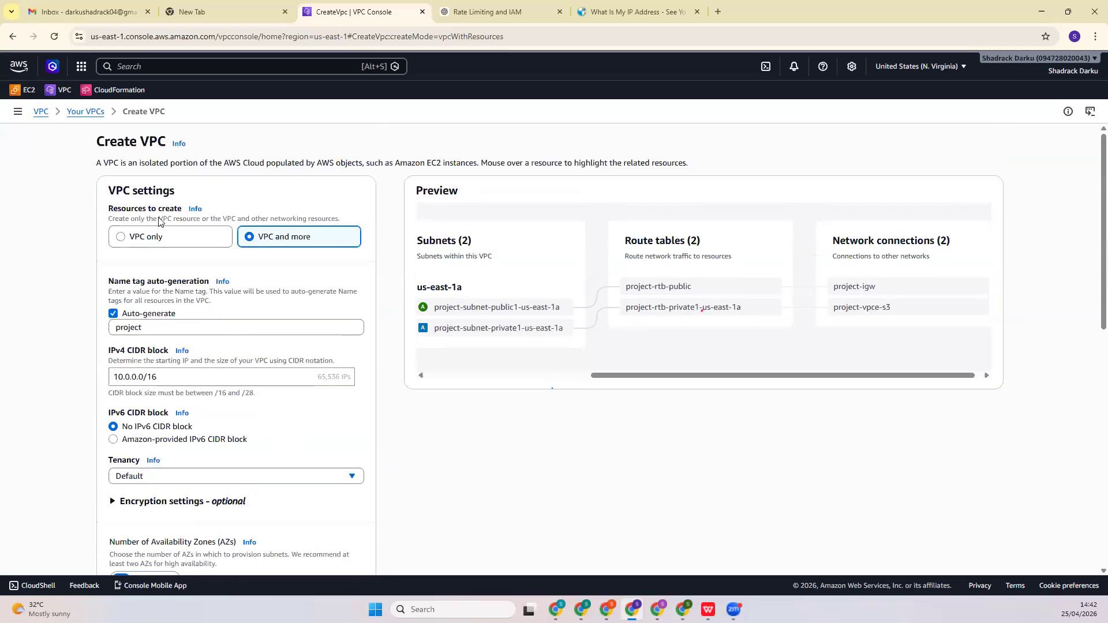
Choose to create the VPC only and set its name tag to "cloudwithshad-vpc"
click(161, 231)
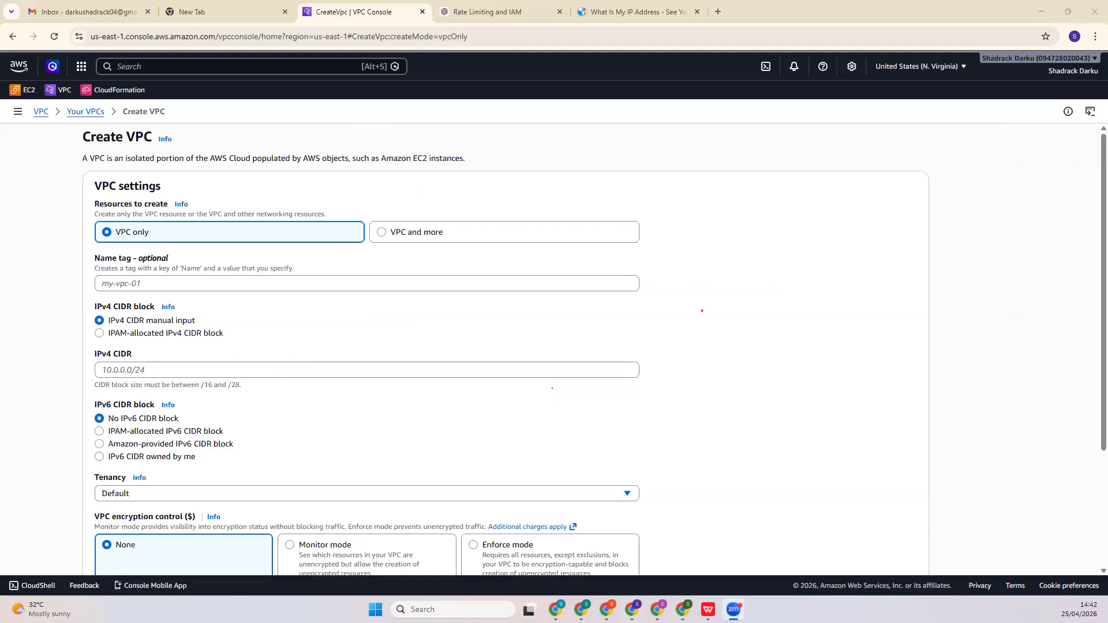
click(203, 283)
text(cloudwith)
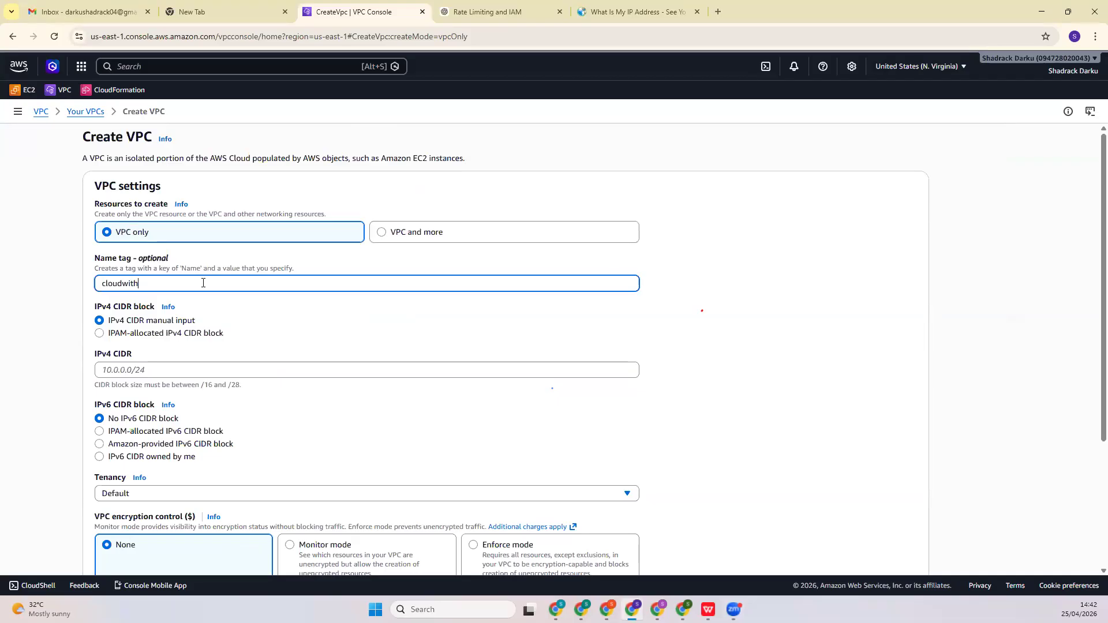
text(shad-)
text(vpc)
Set the VPC's IPv4 CIDR to 10.0.0.0/16, review the remaining settings and create the VPC
scroll(203, 283, down, 1)
click(196, 331)
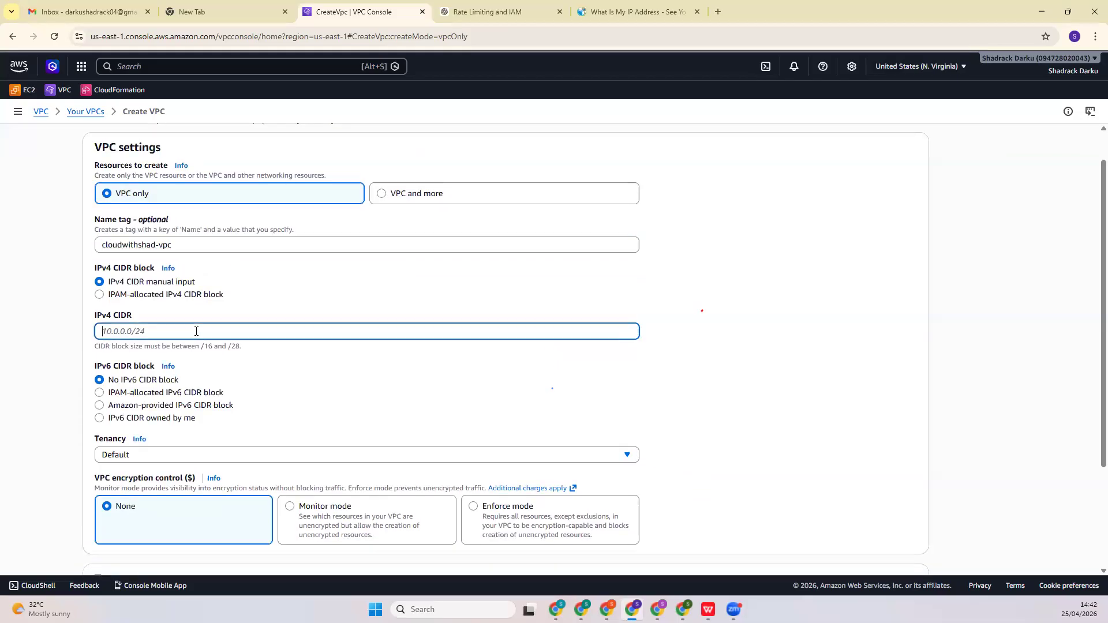
text(10.0.0./16)
scroll(201, 394, down, 1)
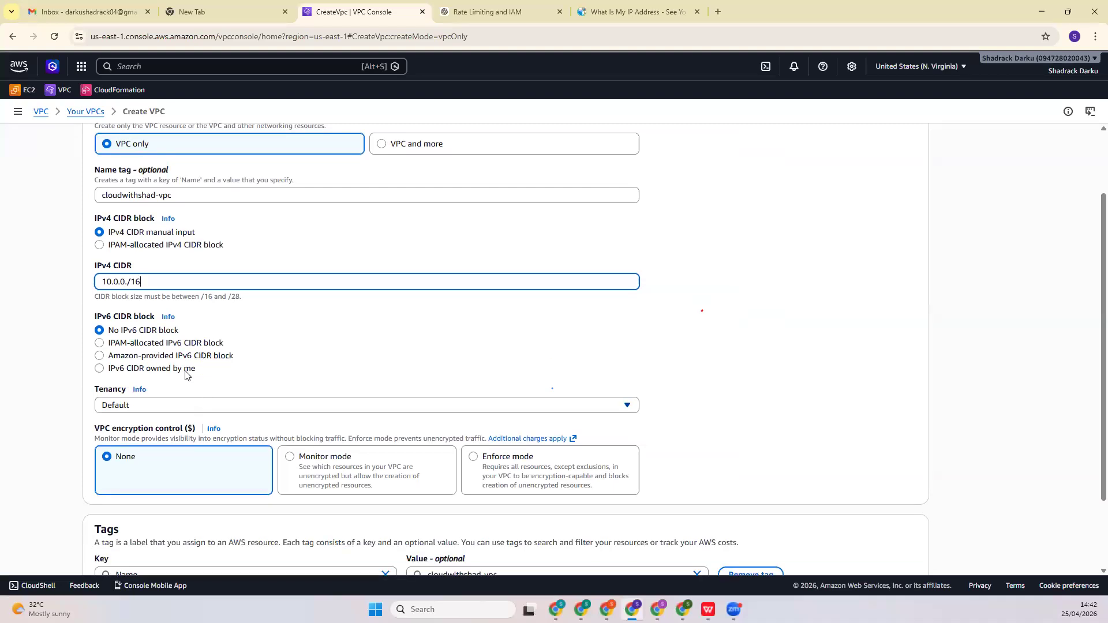
scroll(139, 373, down, 2)
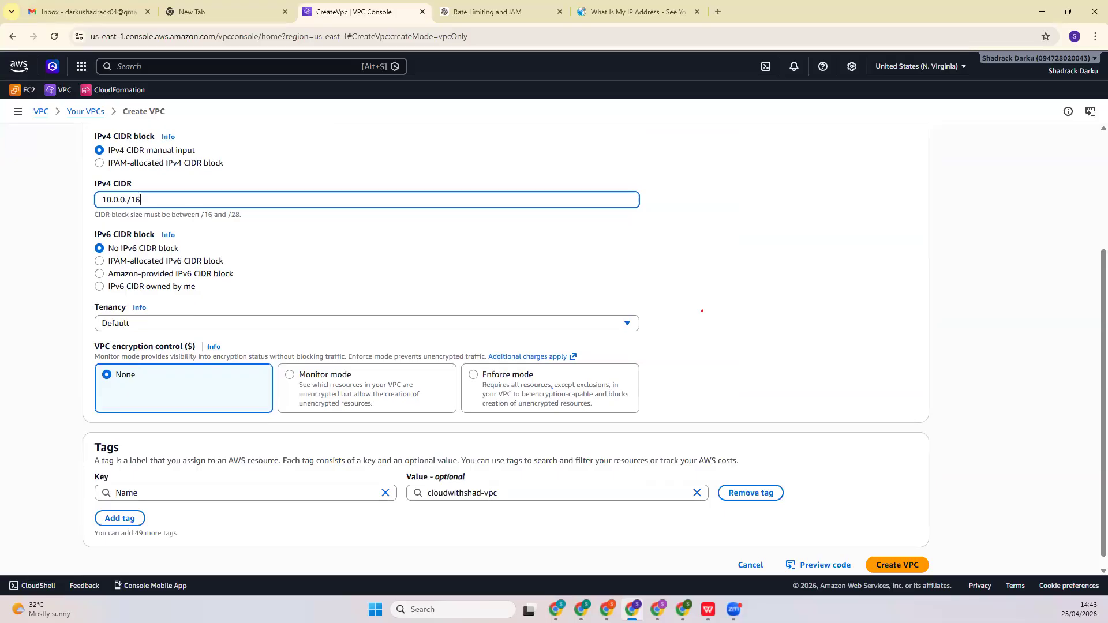
scroll(149, 437, down, 1)
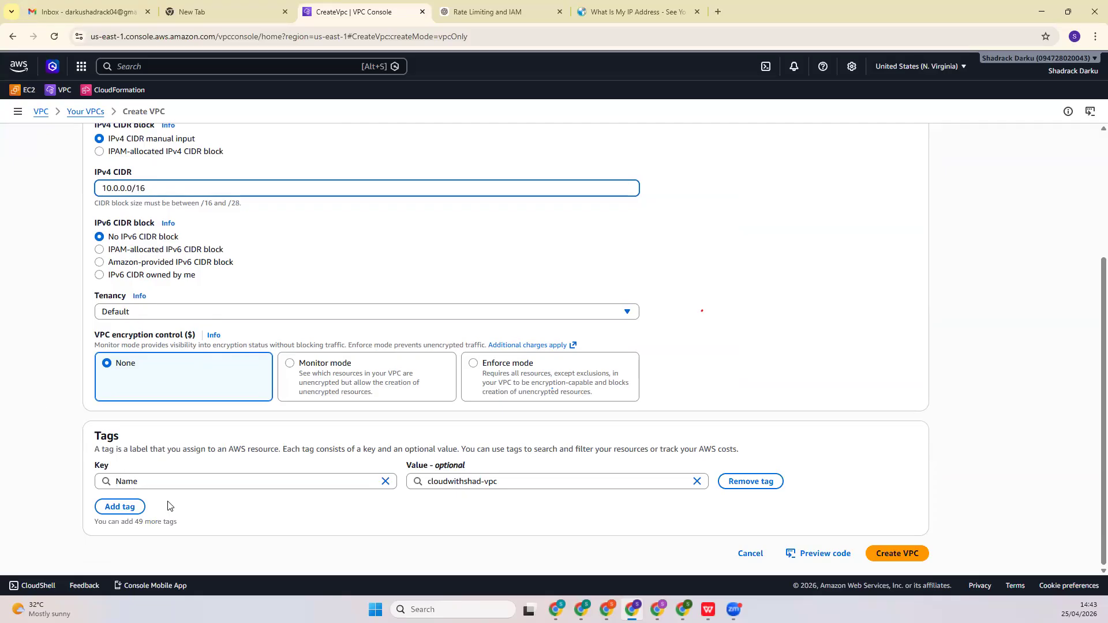
scroll(214, 428, up, 3)
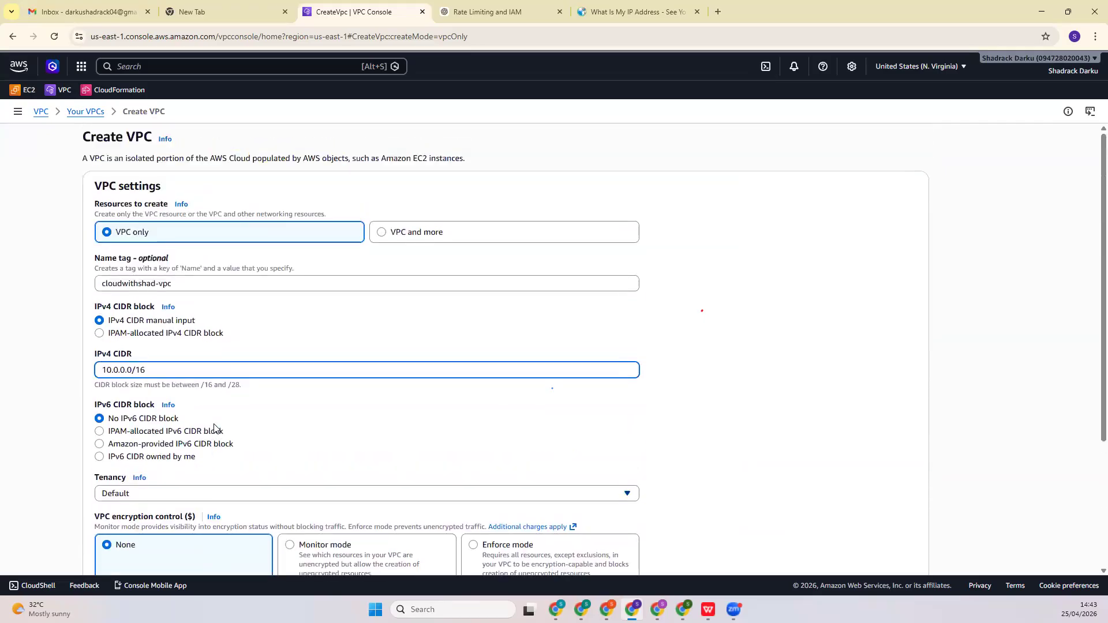
scroll(214, 428, down, 3)
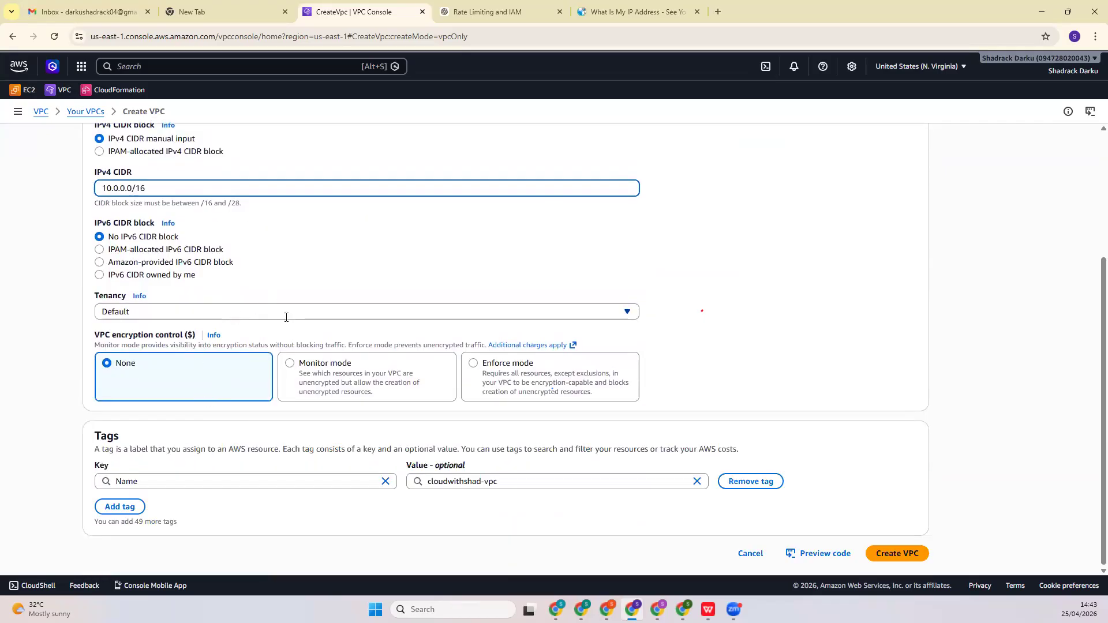
click(898, 554)
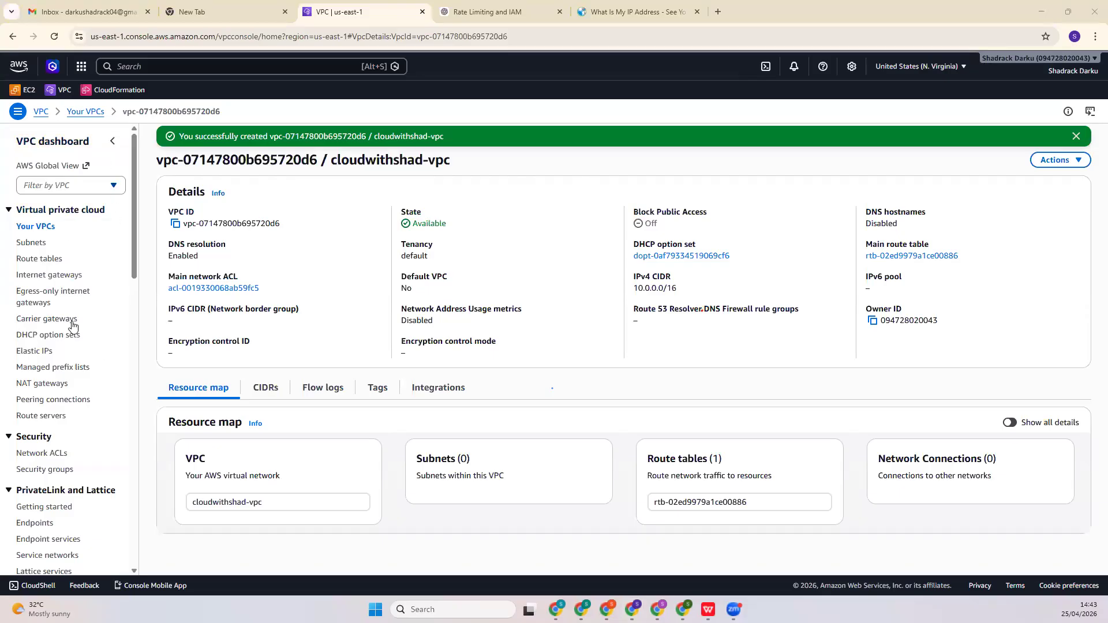
Start creating a subnet in the cloudwithshad-vpc VPC
click(30, 244)
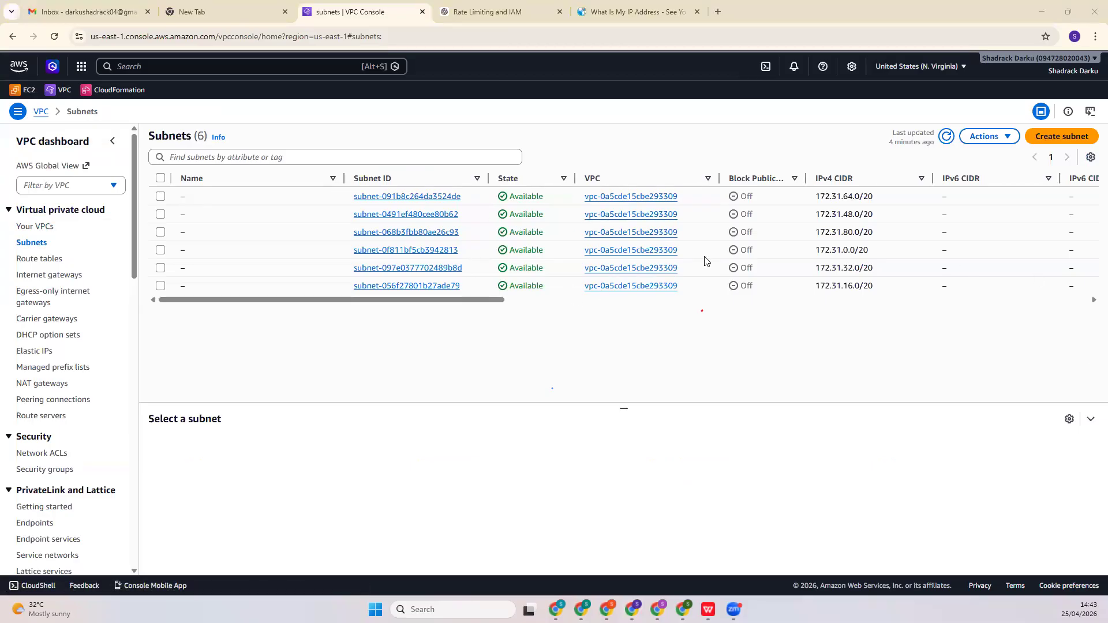
click(1048, 138)
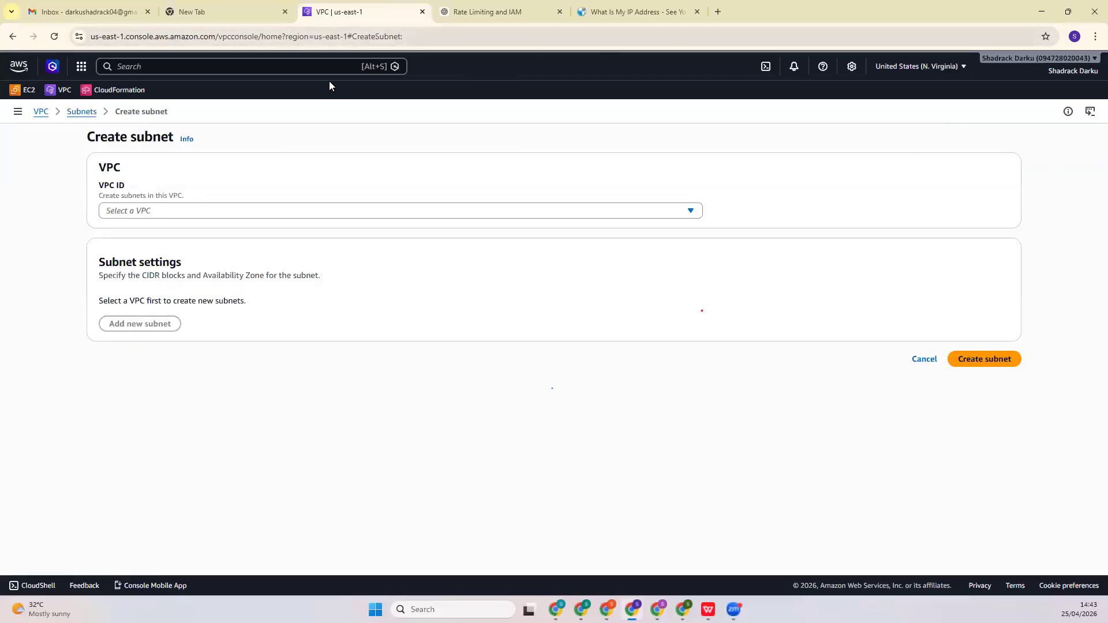
click(279, 210)
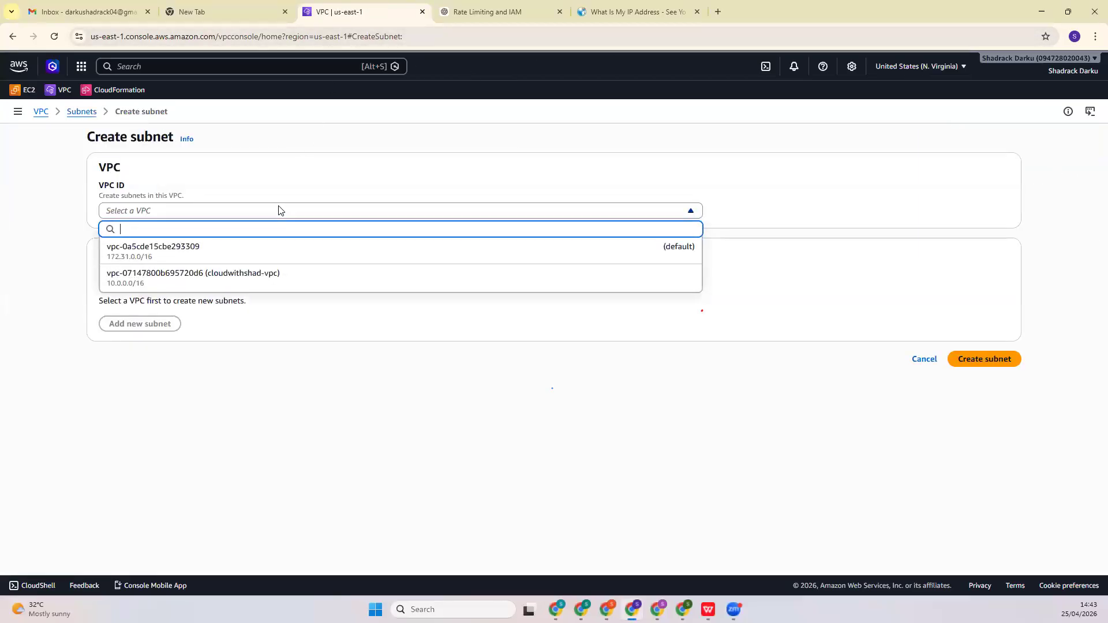
click(260, 276)
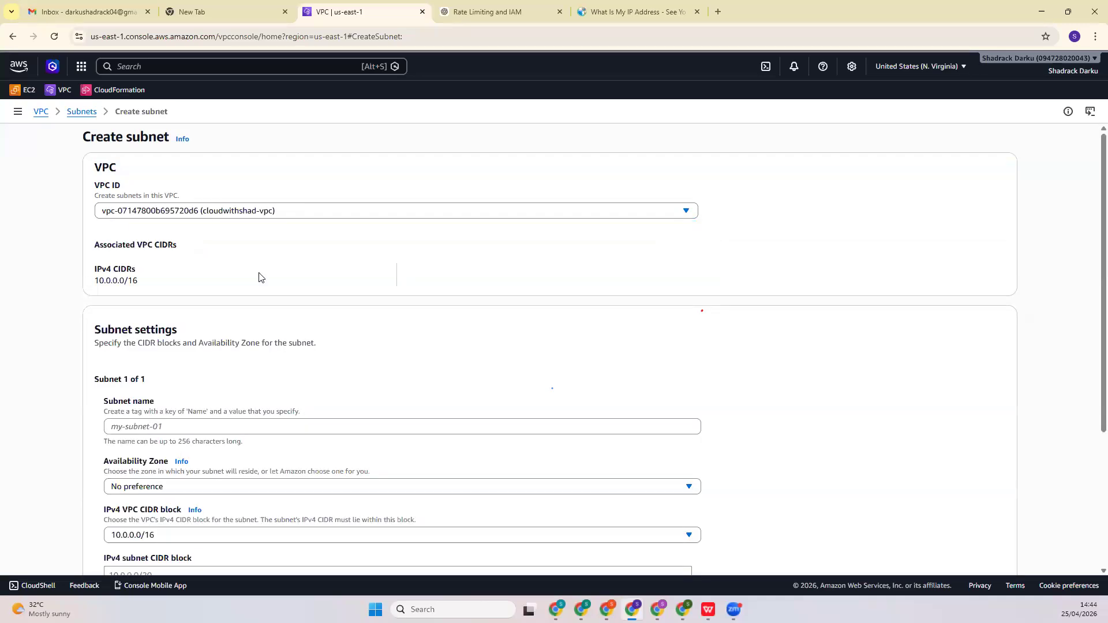
Name the subnet "cloudwithshad-public-subnet" and place it in the us-east-1a Availability Zone
scroll(260, 277, down, 3)
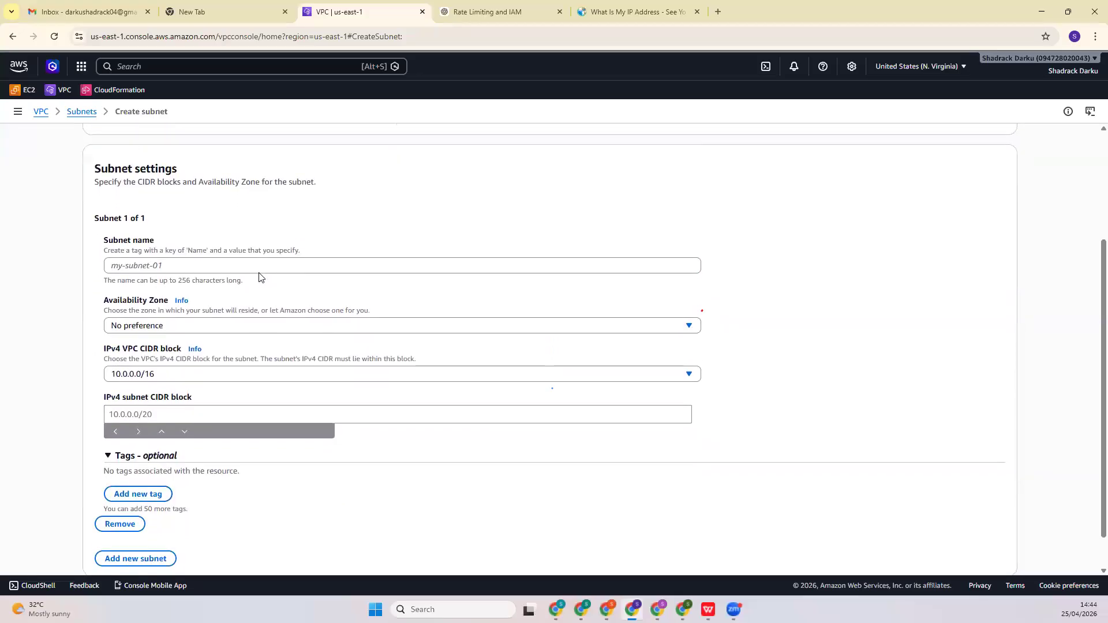
click(279, 267)
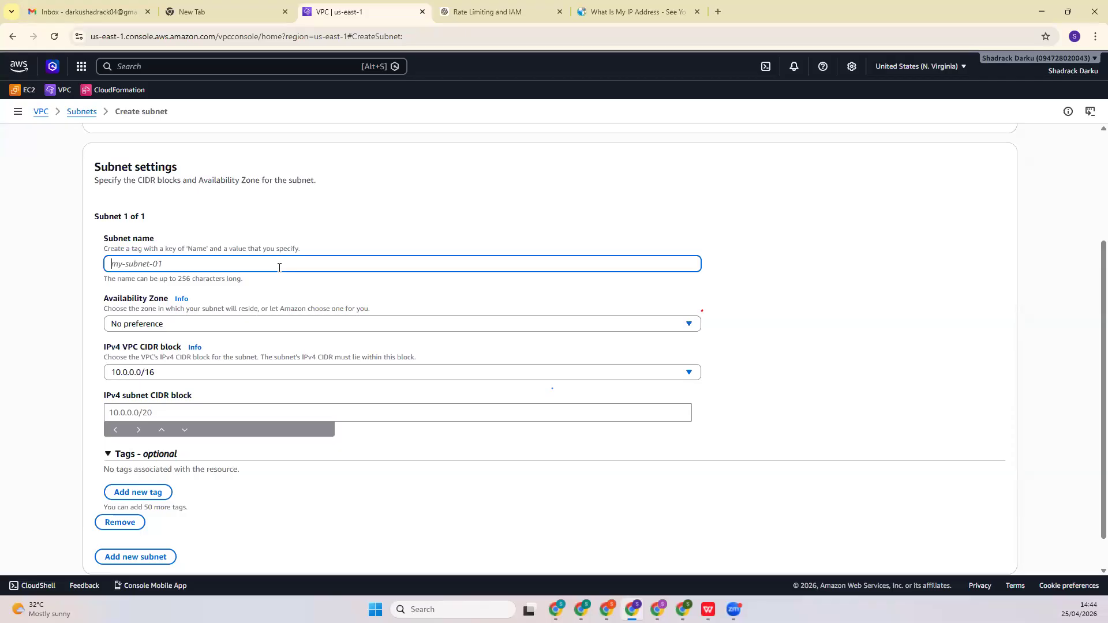
text(cl)
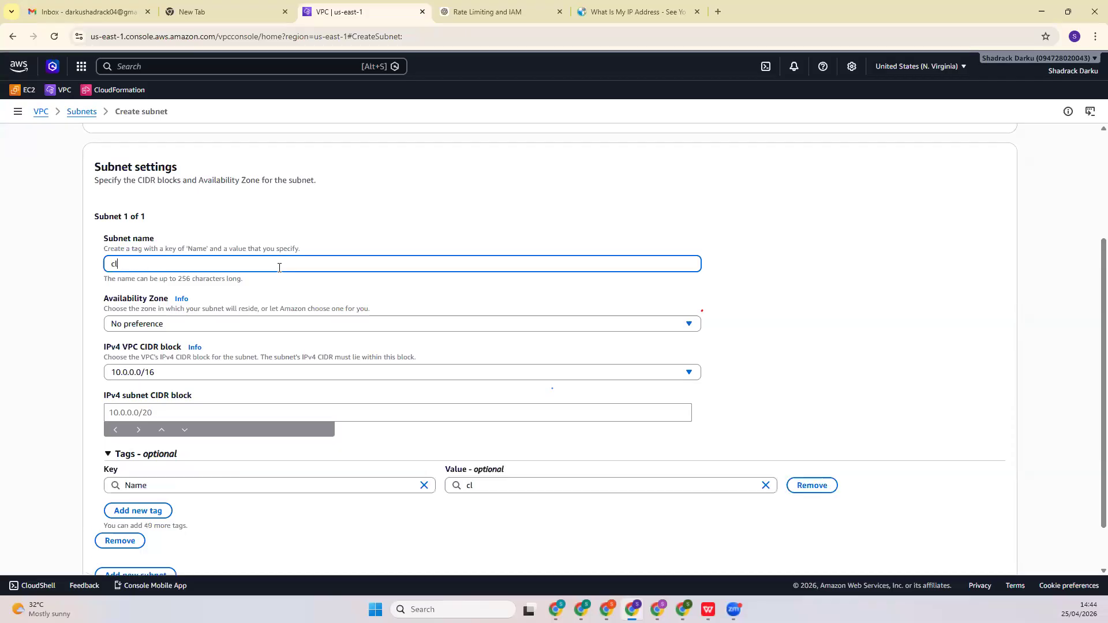
text(oudwithshad-public)
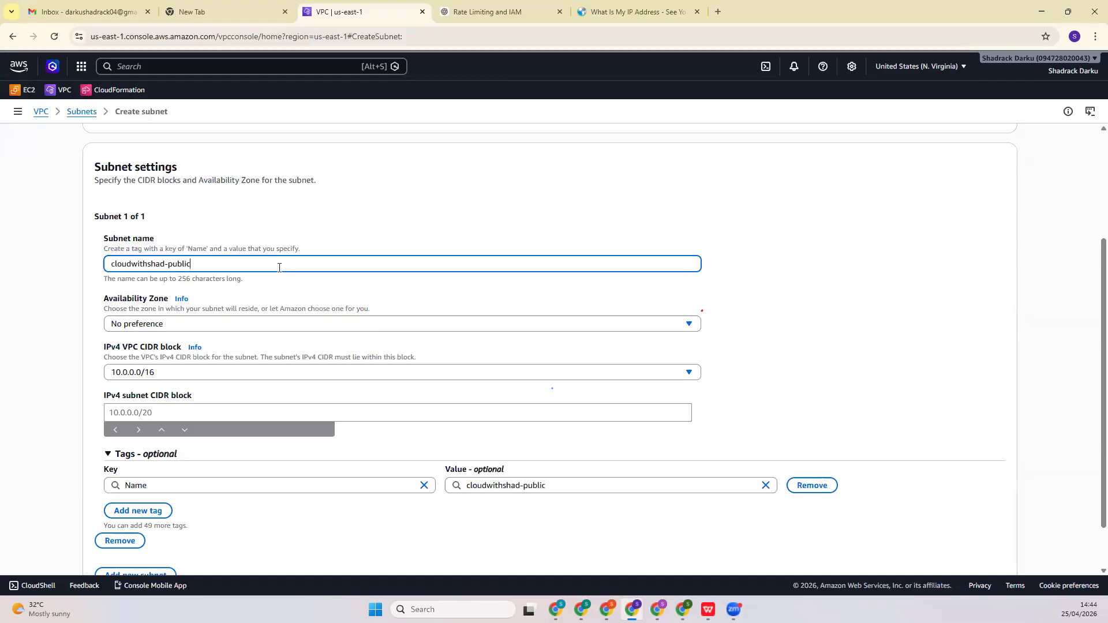
text(-subnet)
click(275, 331)
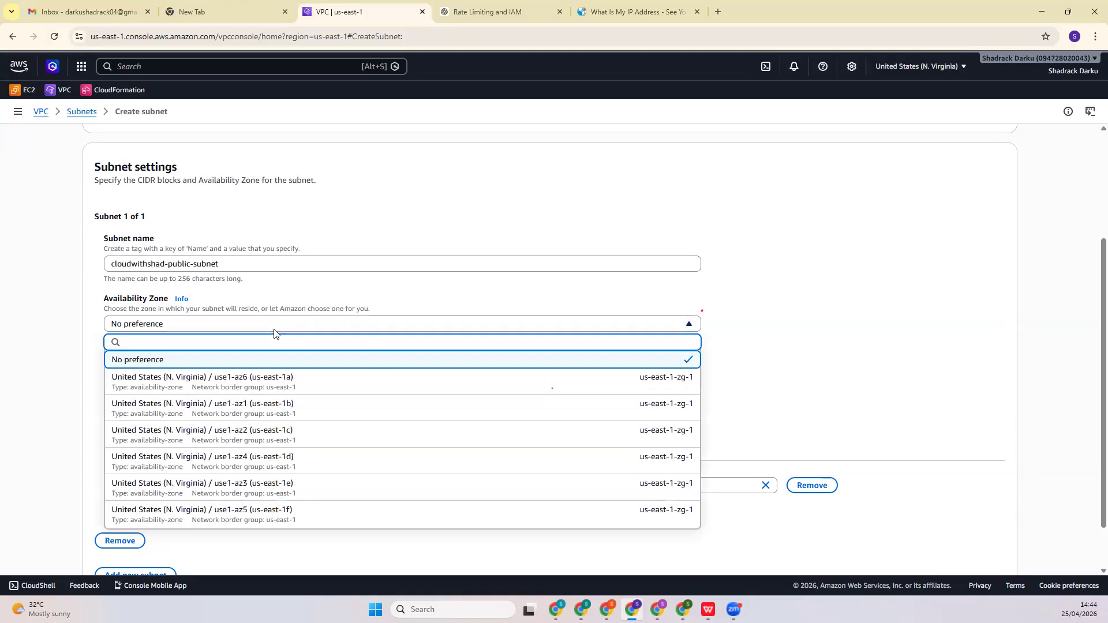
click(276, 378)
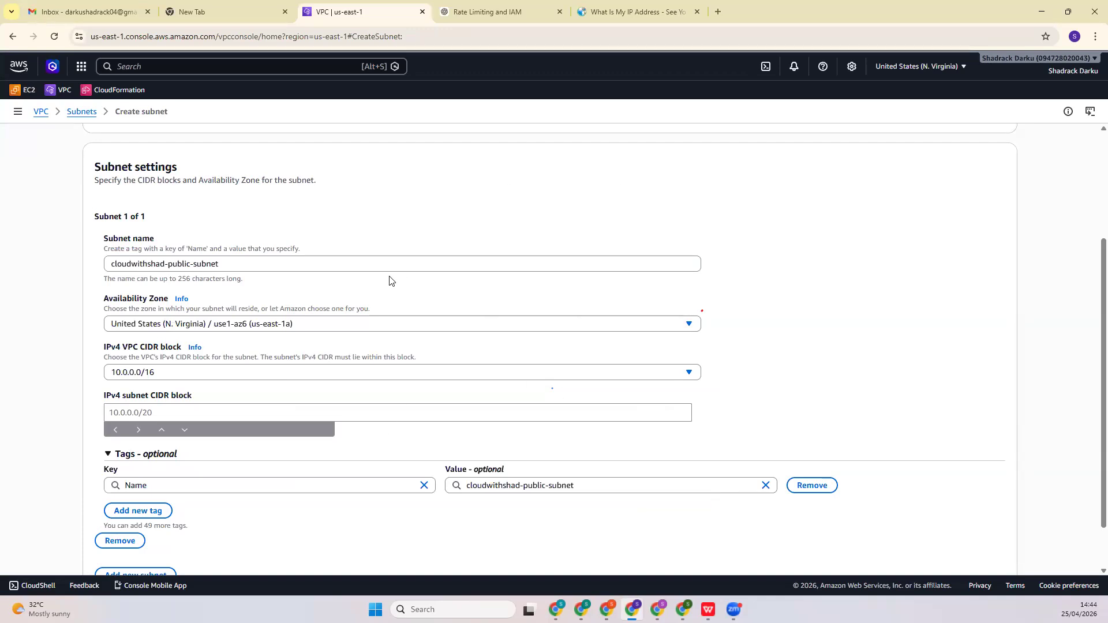
Keep 10.0.0.0/16 as the subnet's VPC CIDR block and set its IPv4 subnet CIDR block to 10.0.1.0/24
click(281, 372)
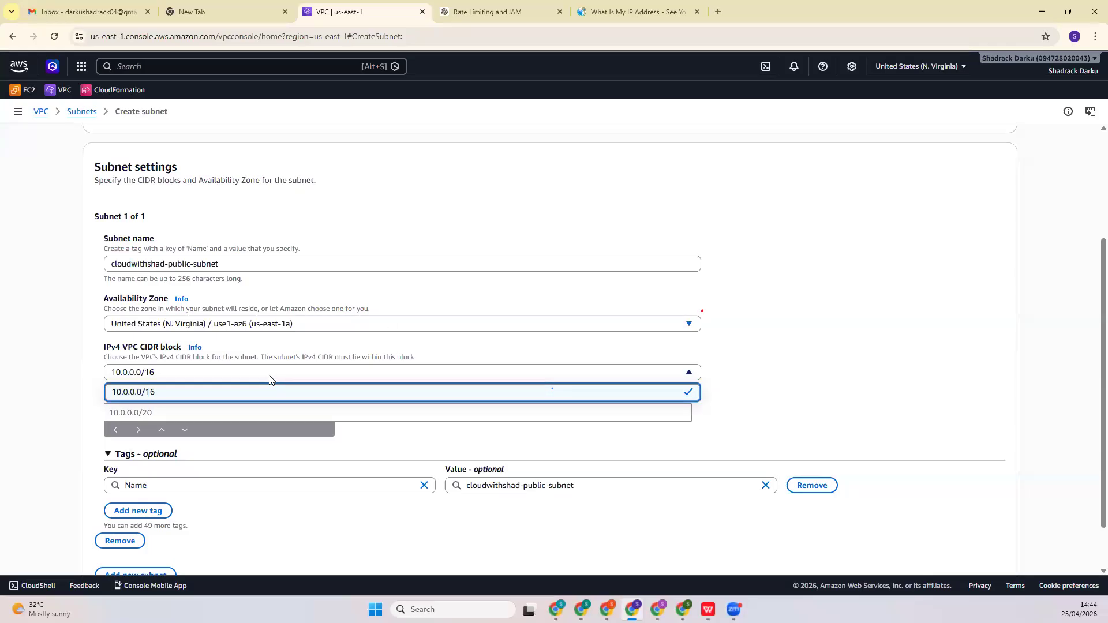
scroll(399, 287, down, 1)
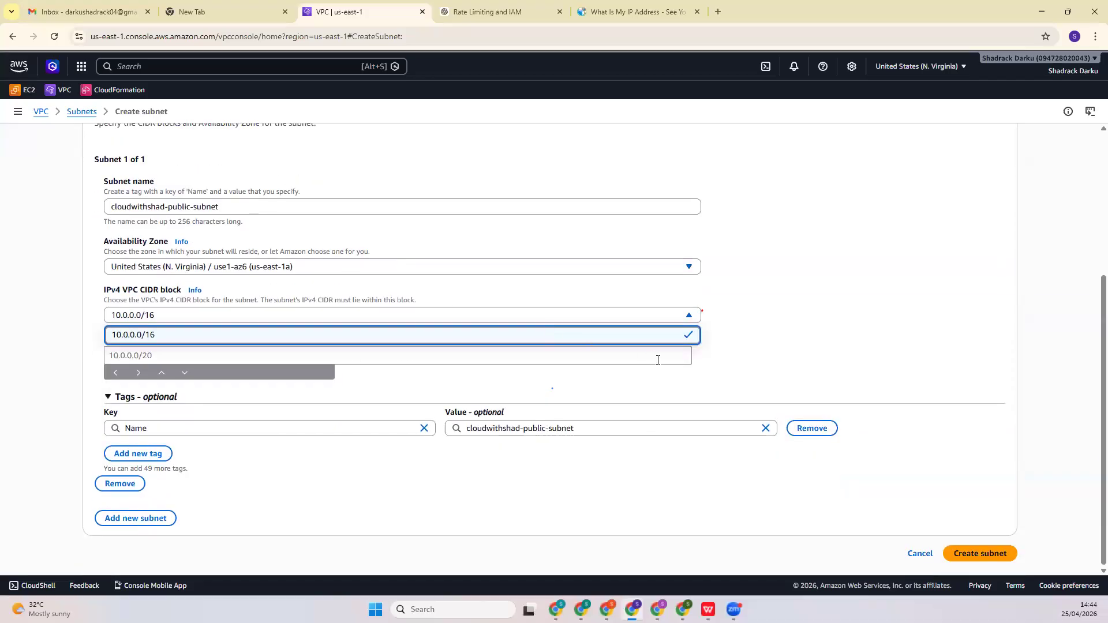
click(538, 360)
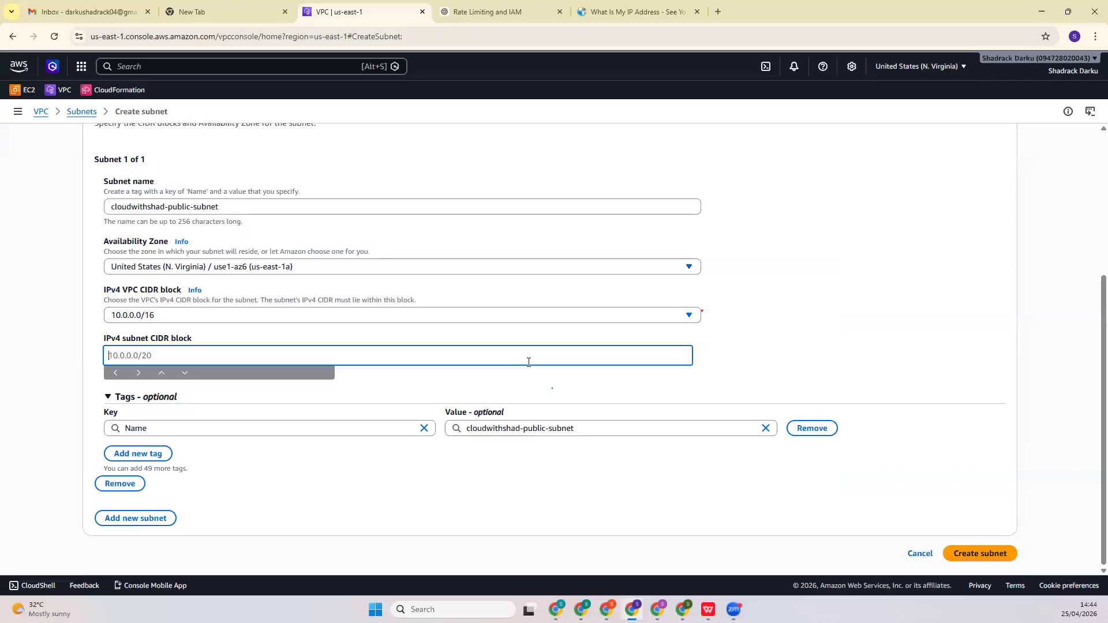
text(10.0.0)
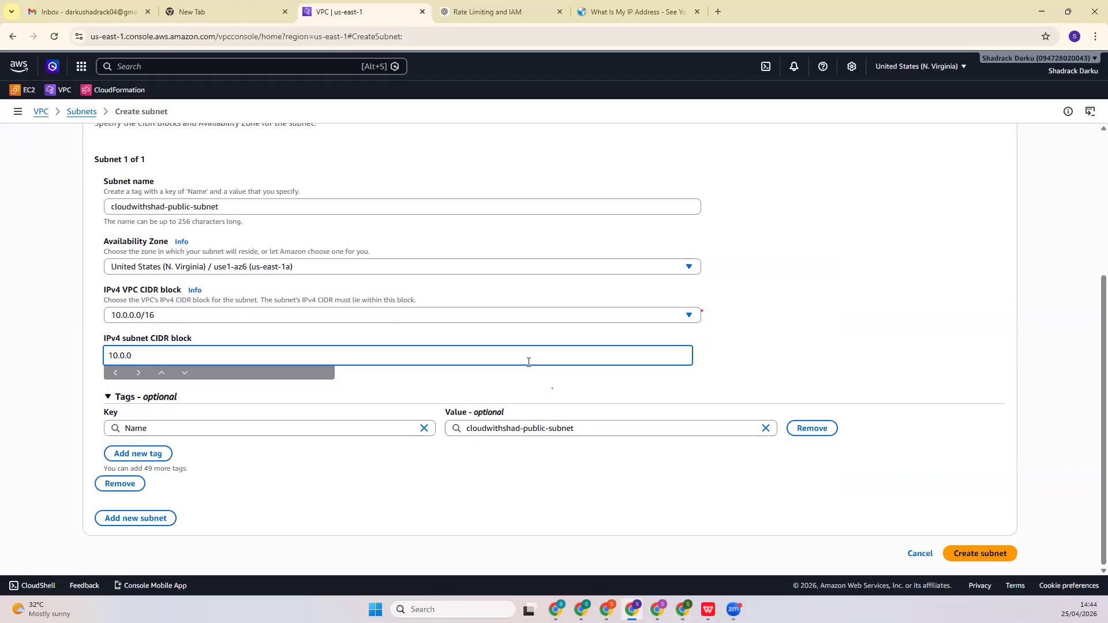
key(BackSpace)
text(1.0/24)
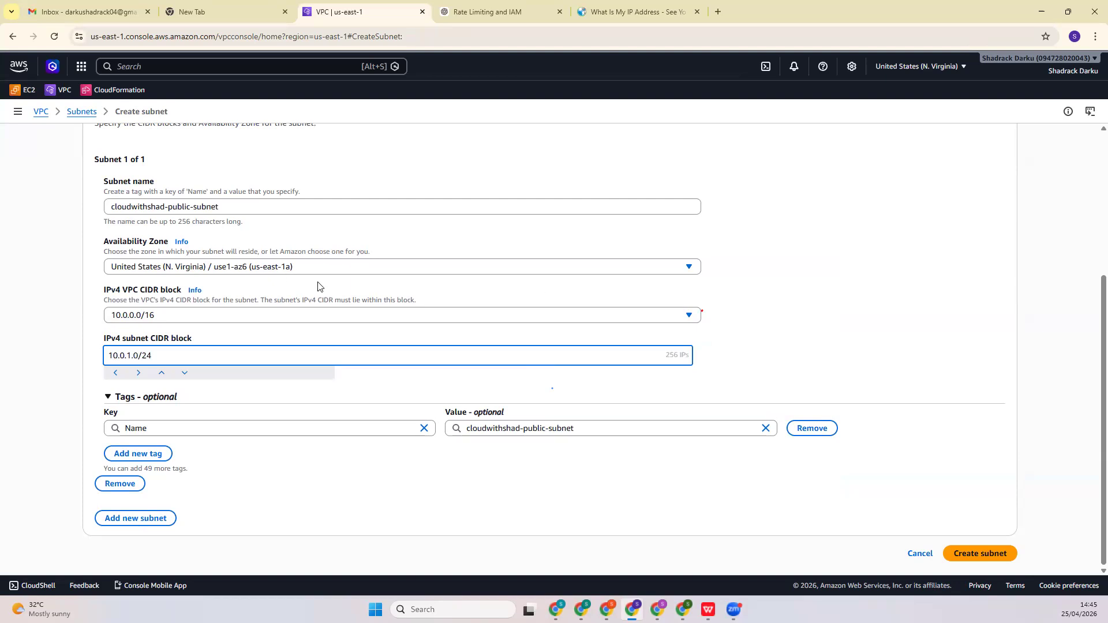
Review the settings of cloudwithshad-public-subnet and create the subnet
click(866, 494)
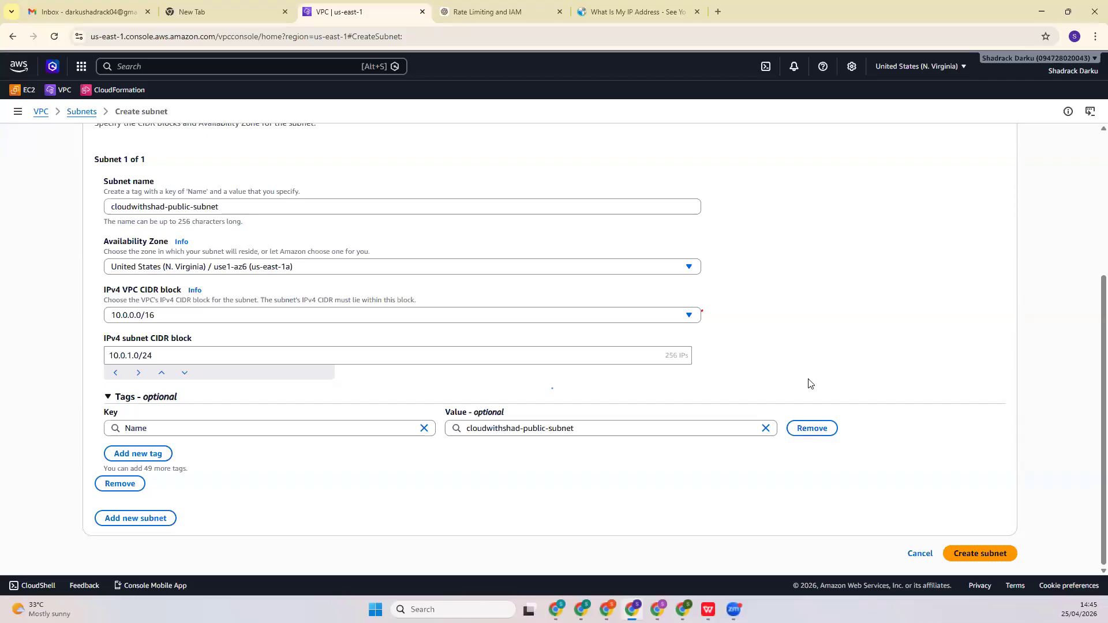
scroll(416, 329, up, 2)
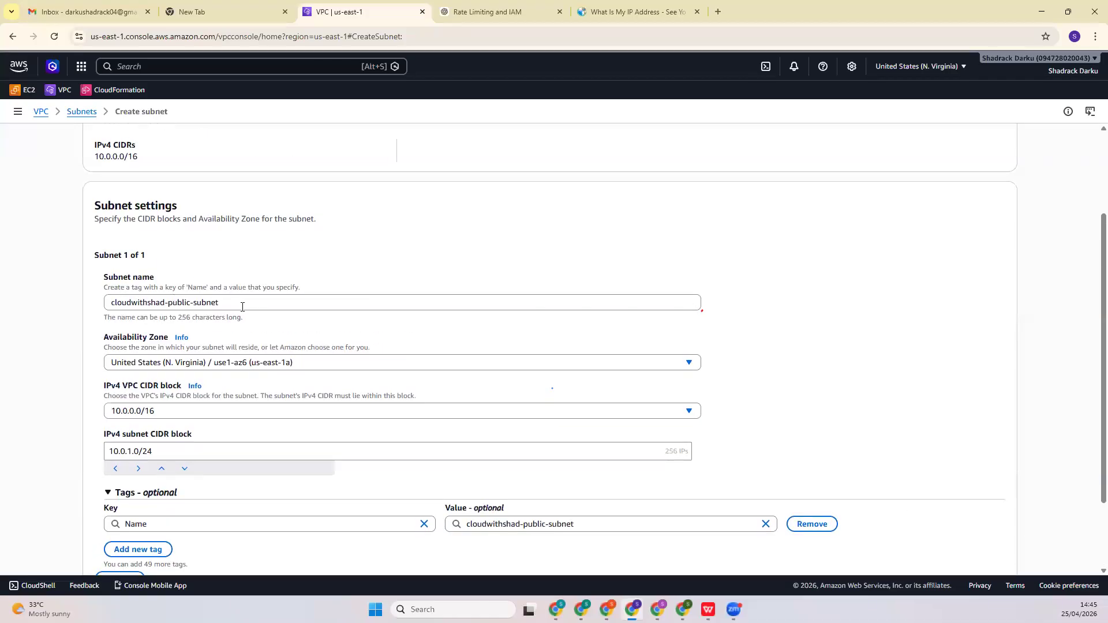
scroll(237, 312, down, 1)
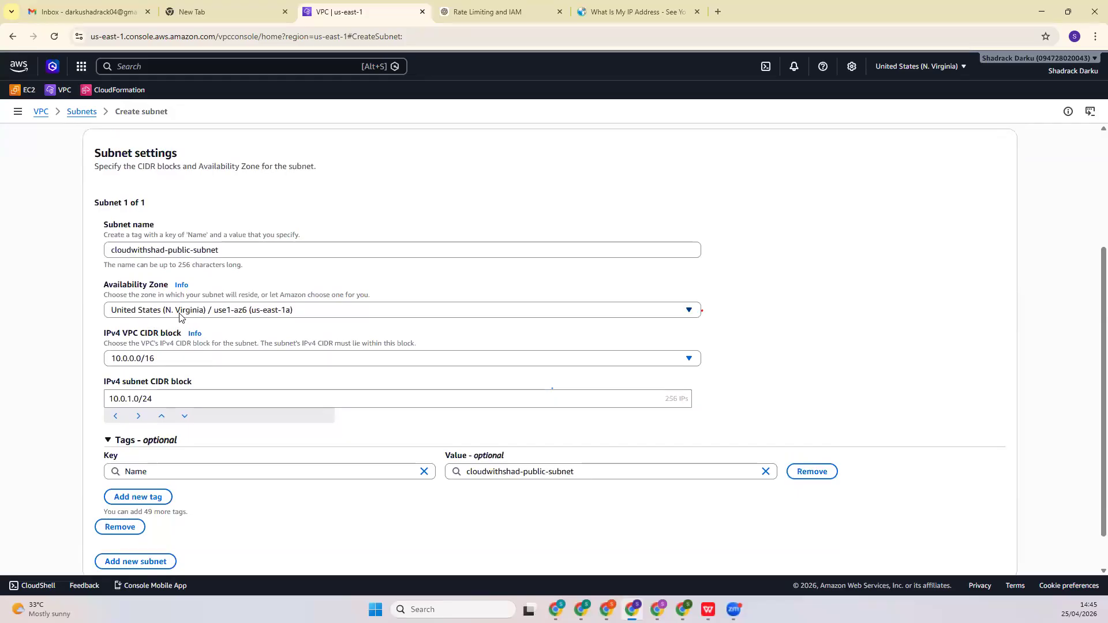
scroll(275, 354, down, 1)
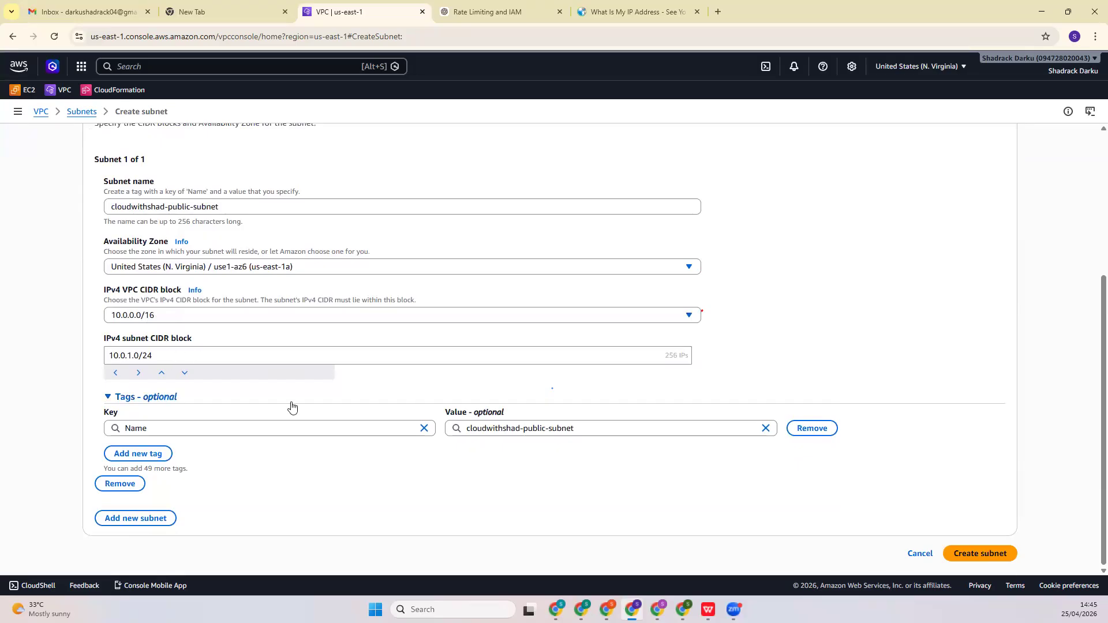
click(1004, 556)
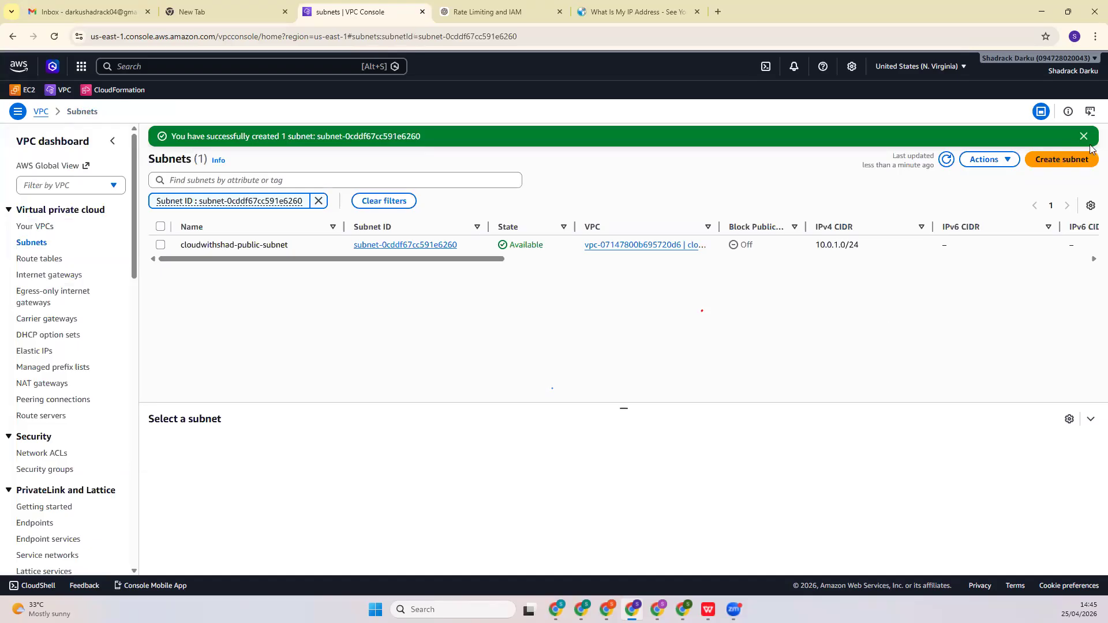
Start creating another subnet in the cloudwithshad-vpc VPC
click(1049, 161)
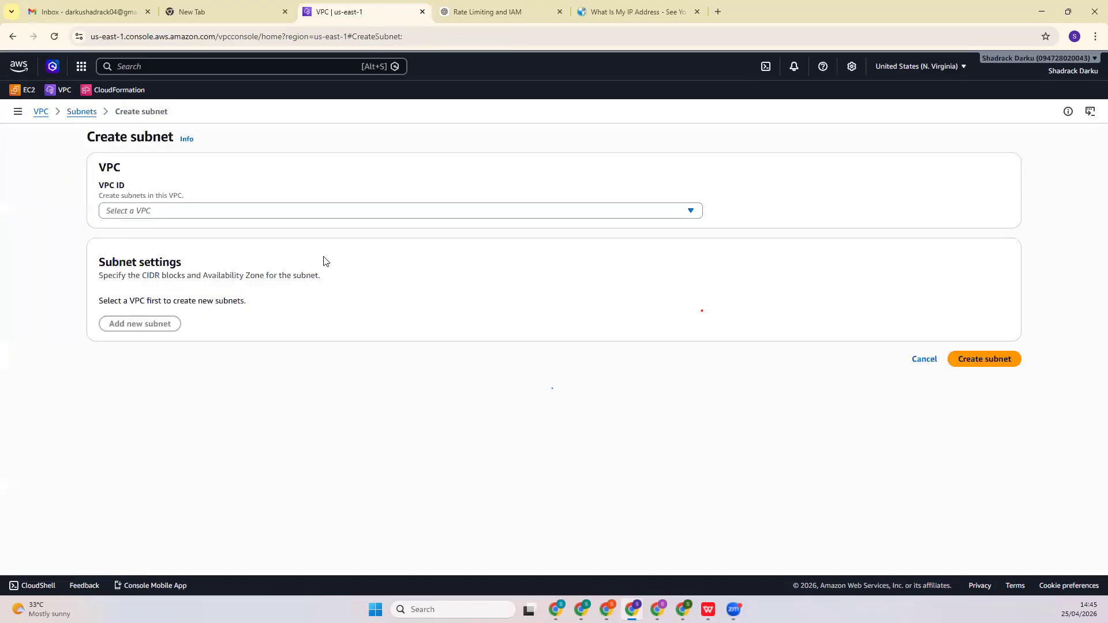
click(210, 216)
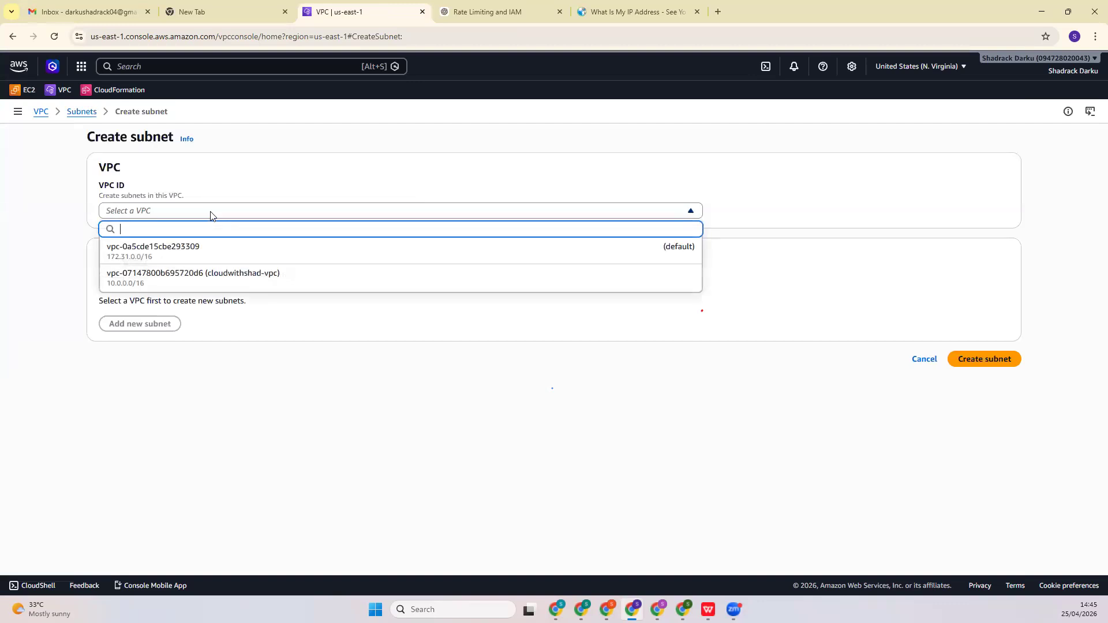
click(198, 280)
scroll(237, 267, down, 3)
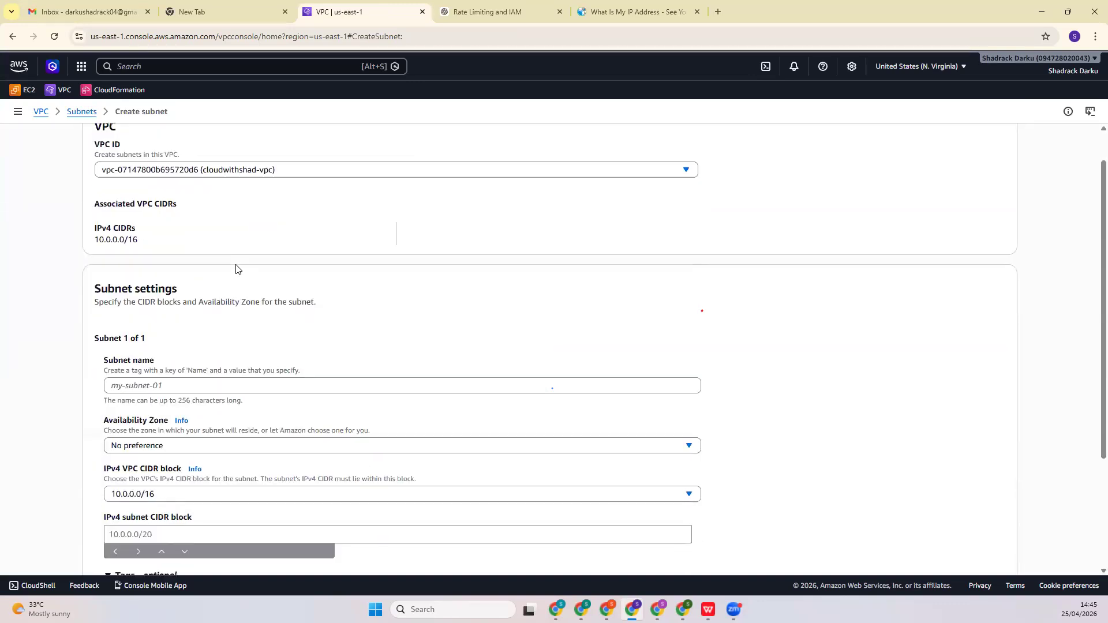
Name the subnet "cloudwithshad-private-subnet" and place it in the us-east-1a Availability Zone
click(224, 291)
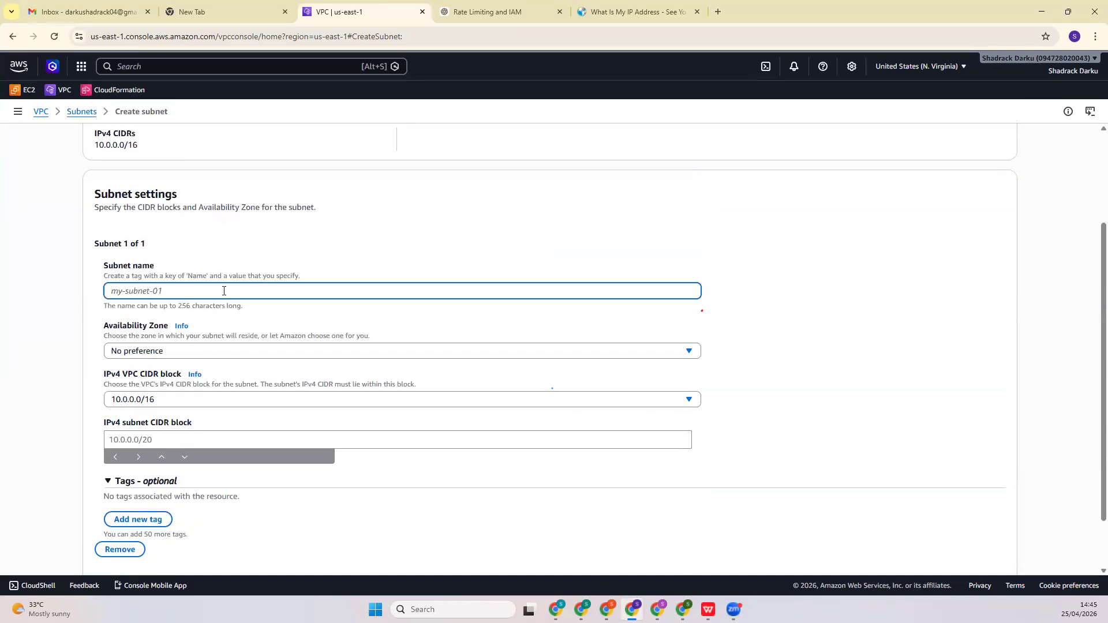
text(clo)
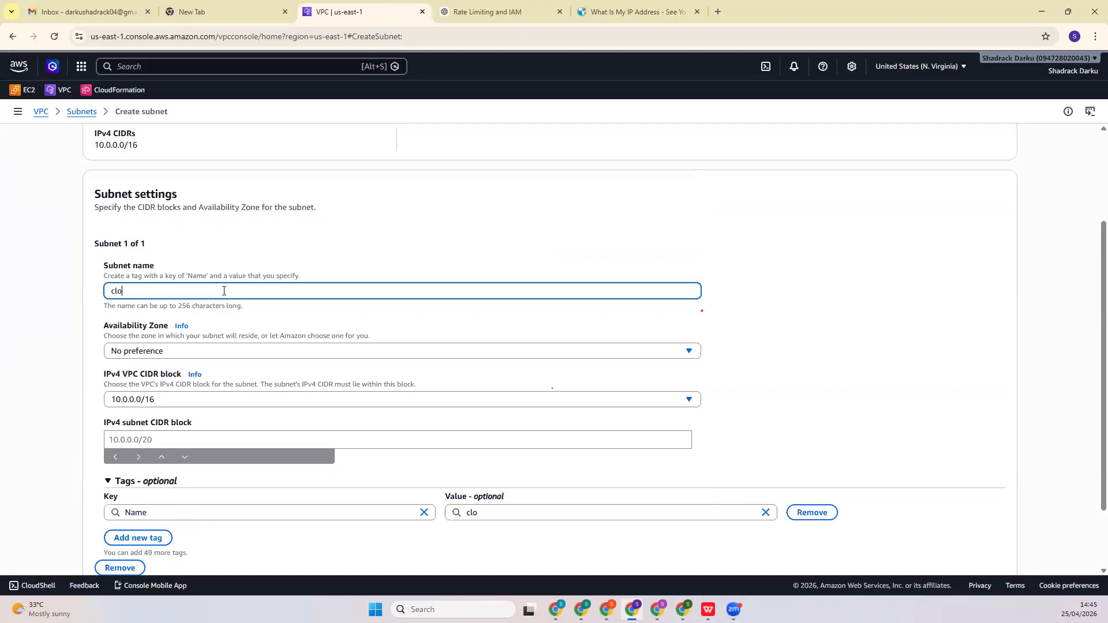
text(udwithshad-private)
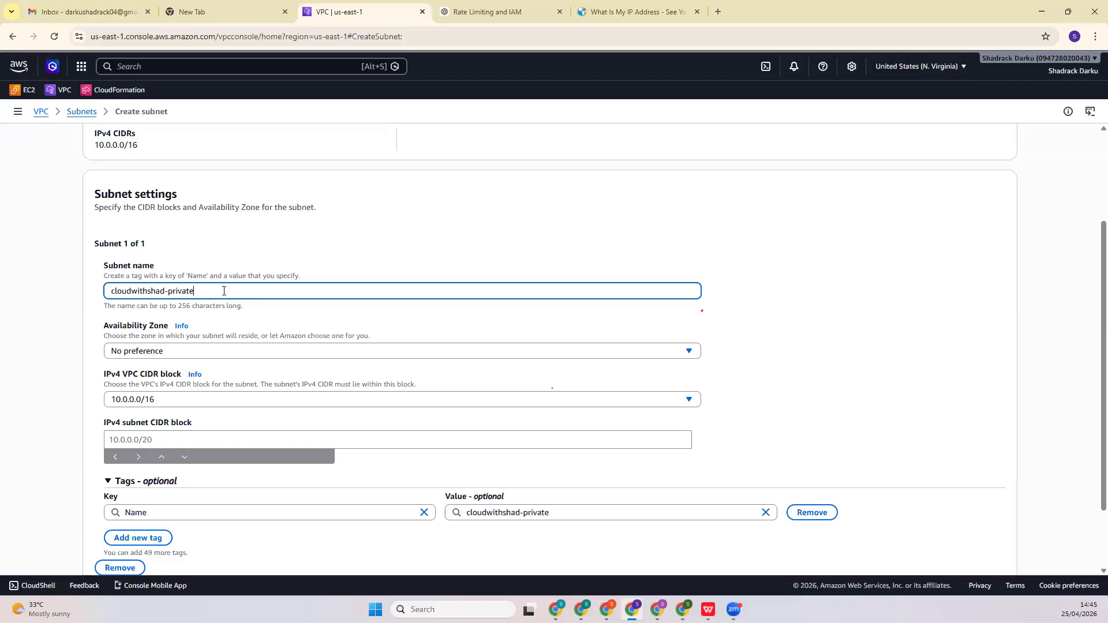
text(-subnet)
click(215, 351)
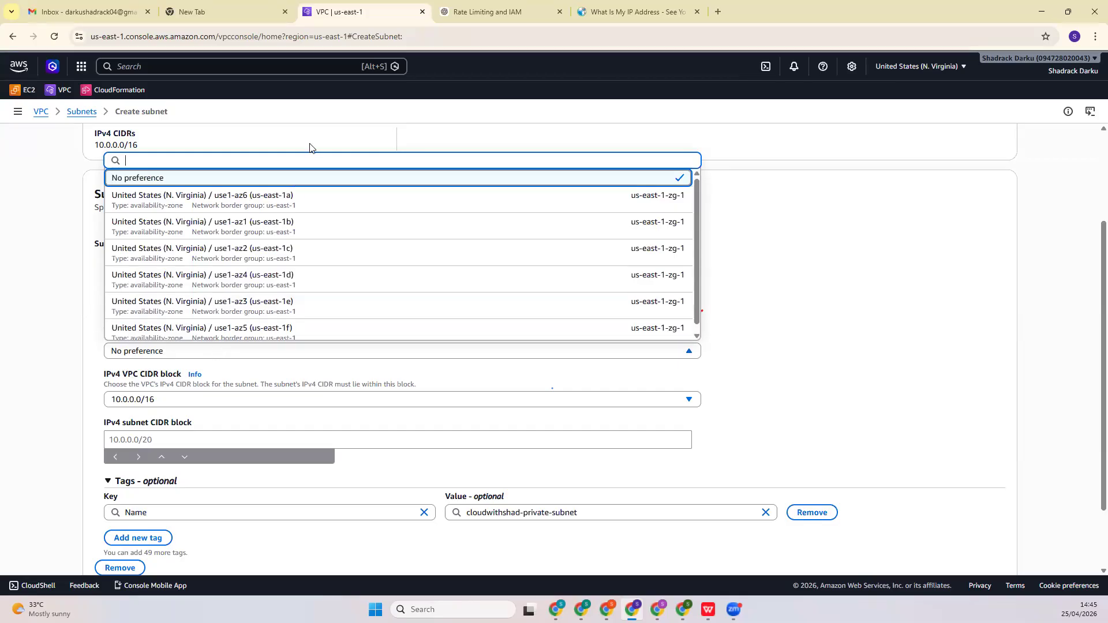
click(294, 196)
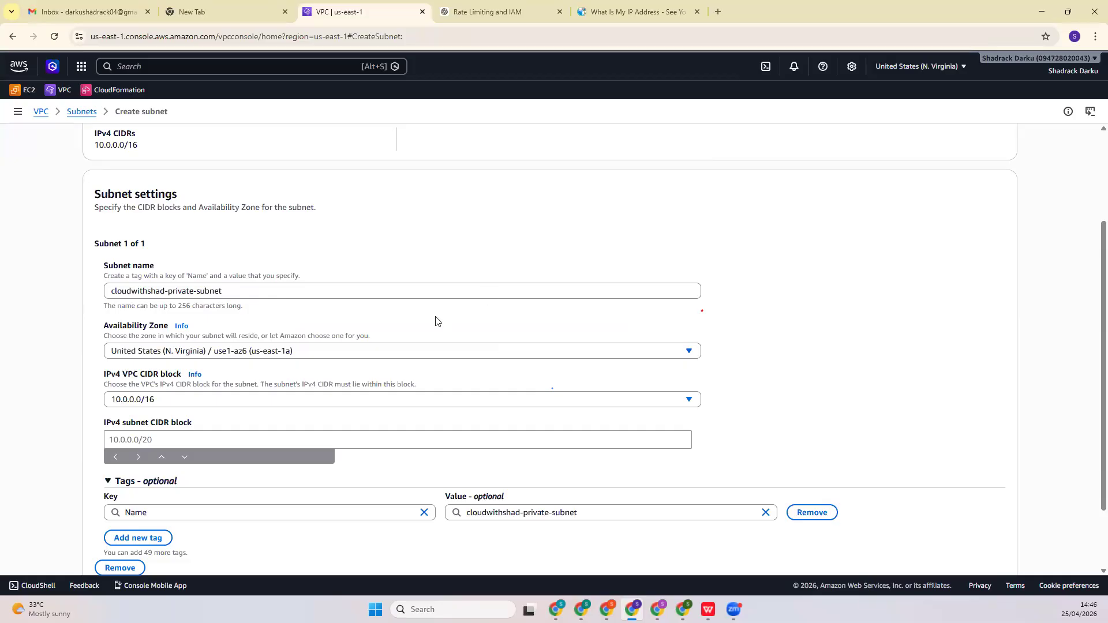
Set the private subnet's IPv4 CIDR block to 10.0.2.0/24 and create it, retrying the creation once
scroll(436, 320, down, 2)
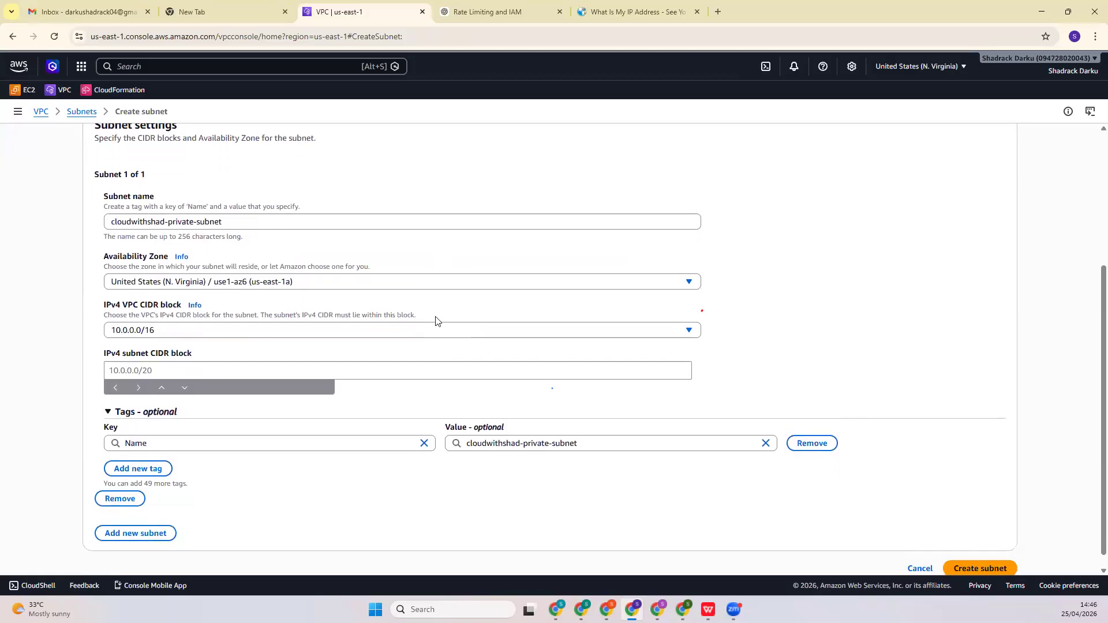
scroll(309, 329, down, 1)
click(236, 357)
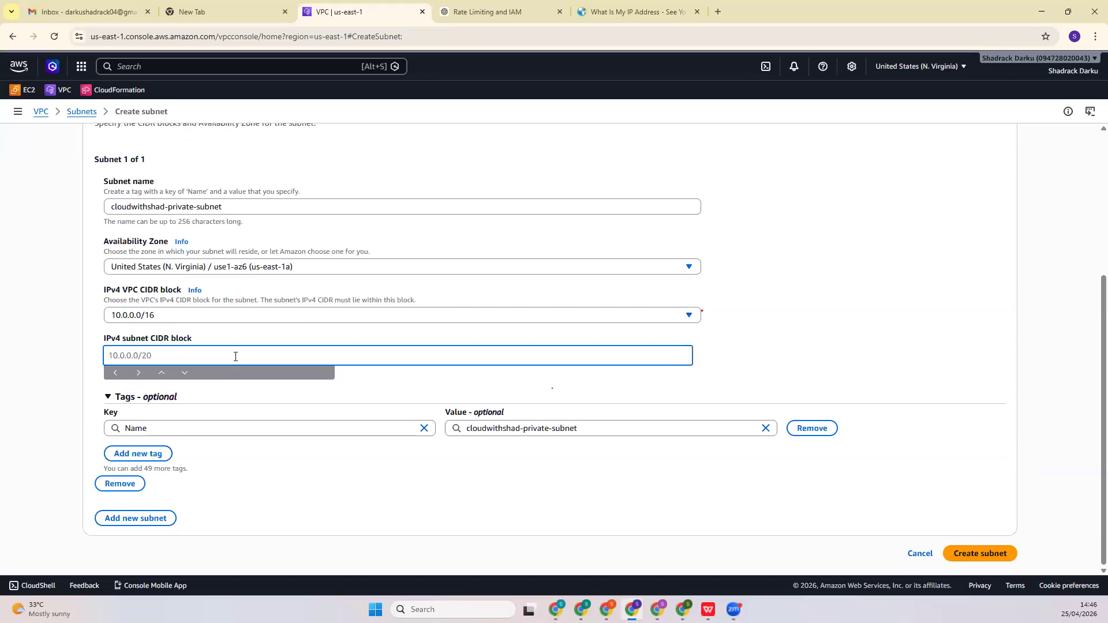
text(10.)
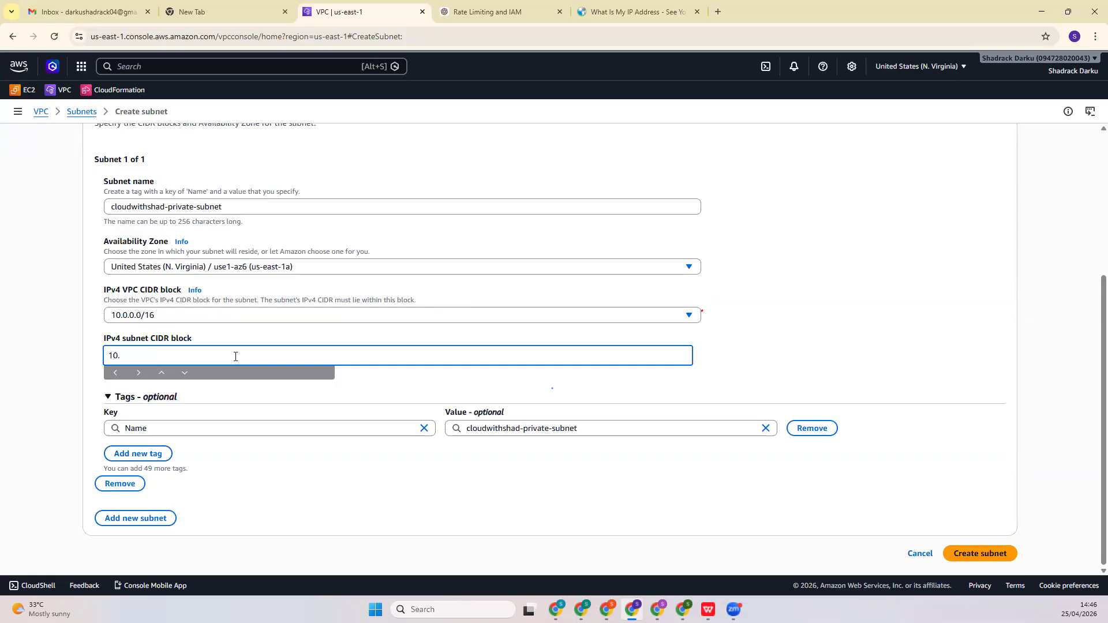
key(Return)
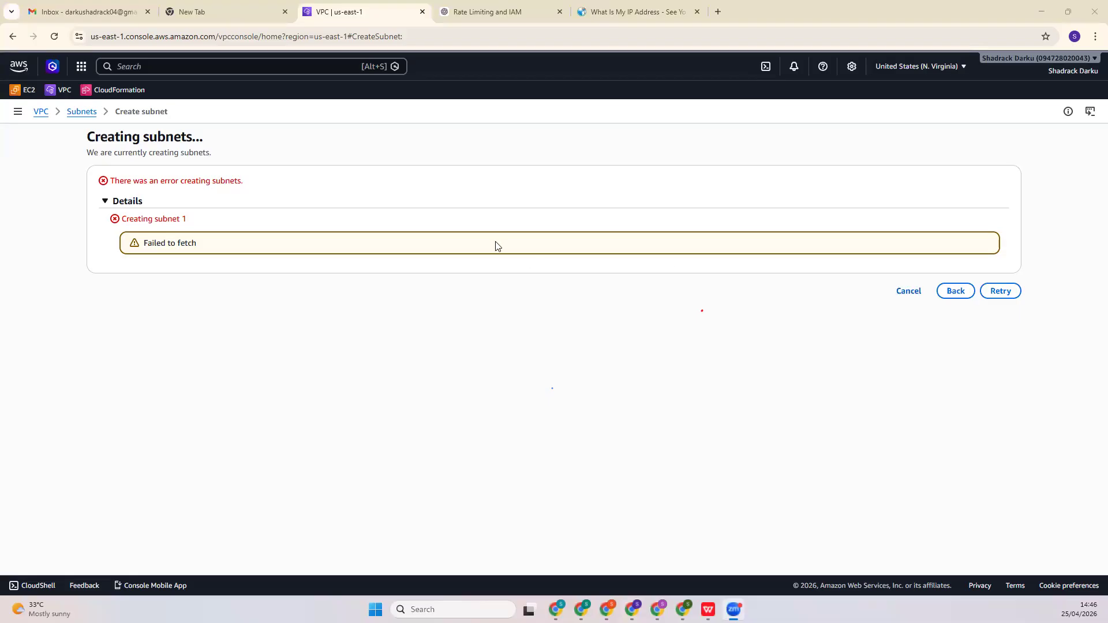
click(1001, 291)
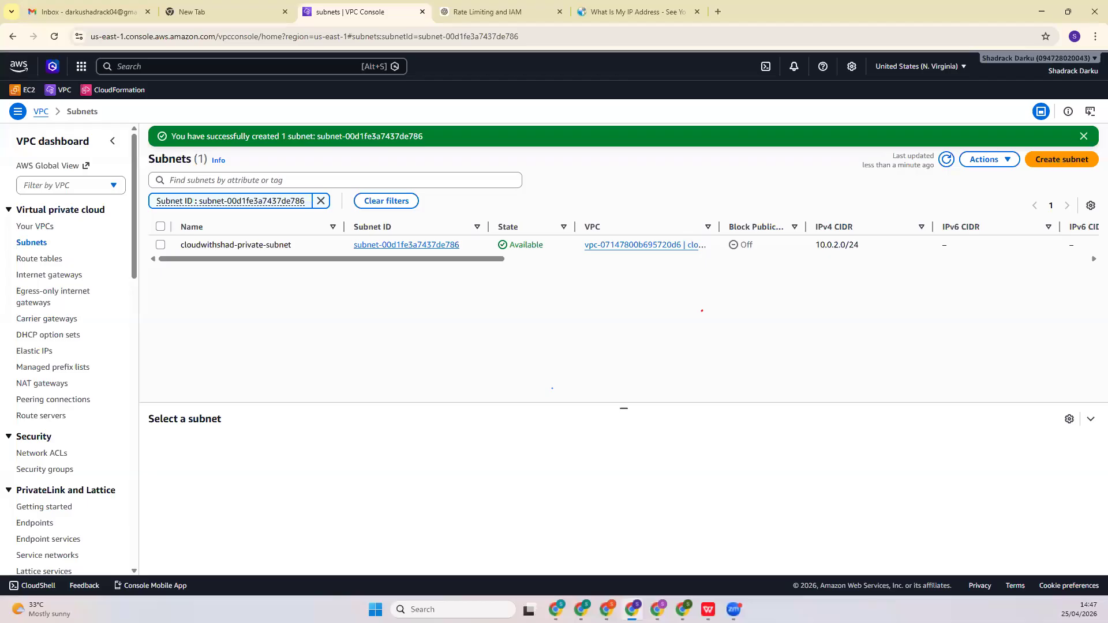
Open the details of cloudwithshad-vpc to check the subnets and route table in its resource map
click(32, 228)
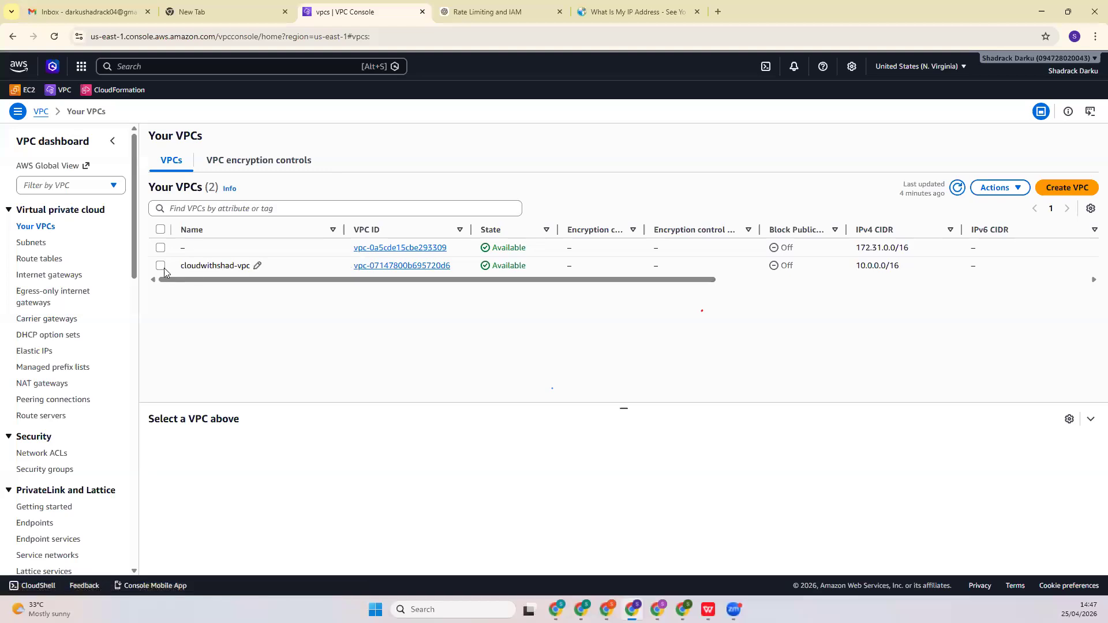
click(432, 267)
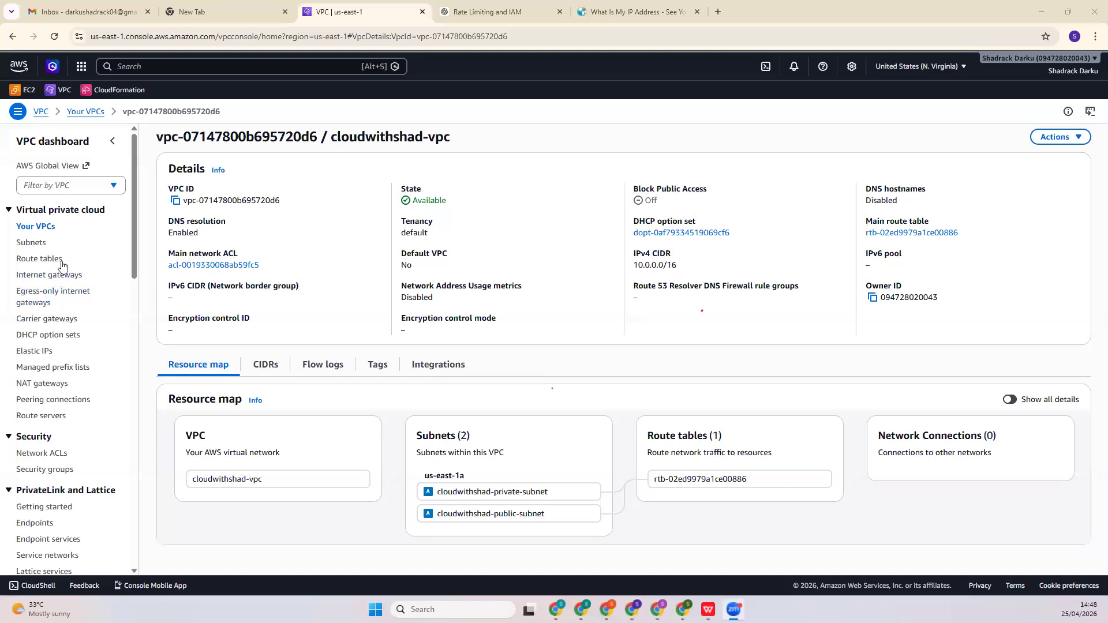
Start creating an internet gateway and enter "cloudwithshad" as its name tag
click(60, 274)
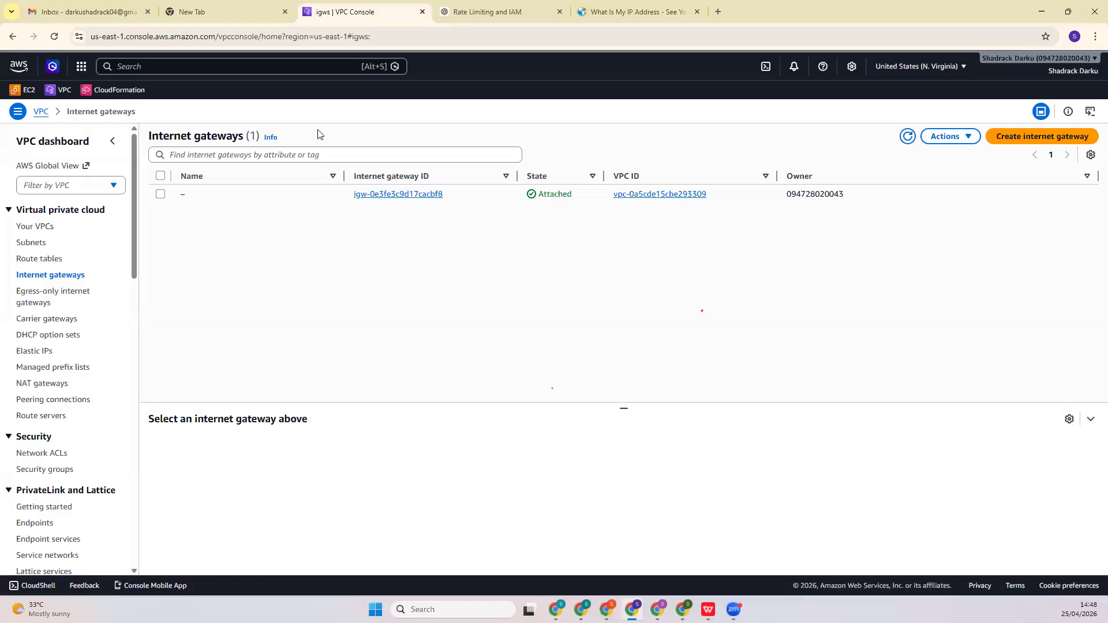
click(1070, 136)
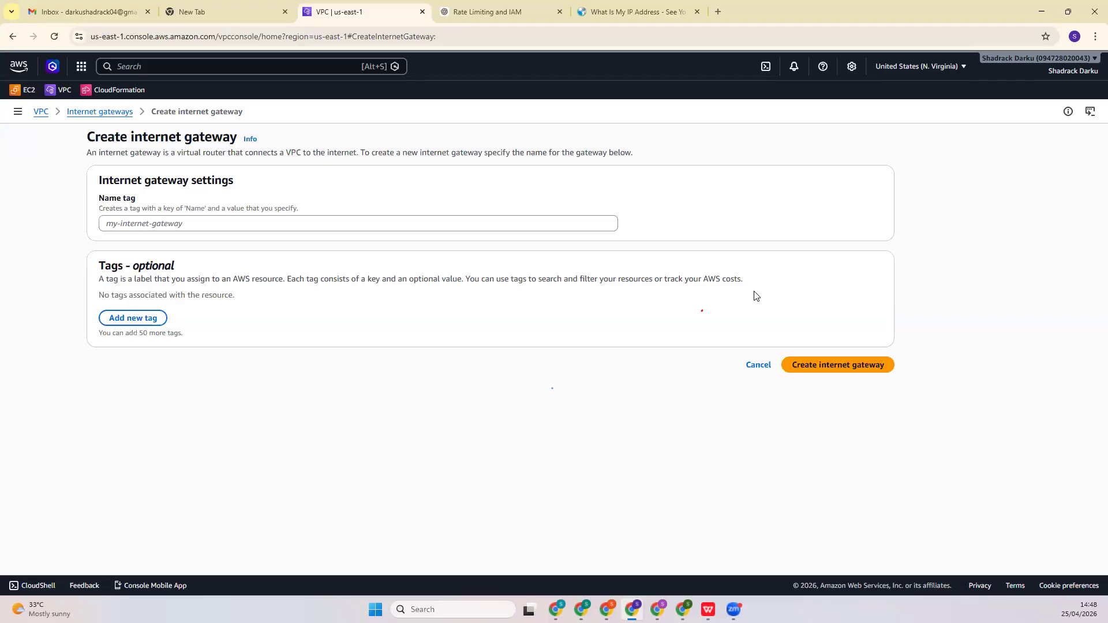
click(472, 241)
text(clou)
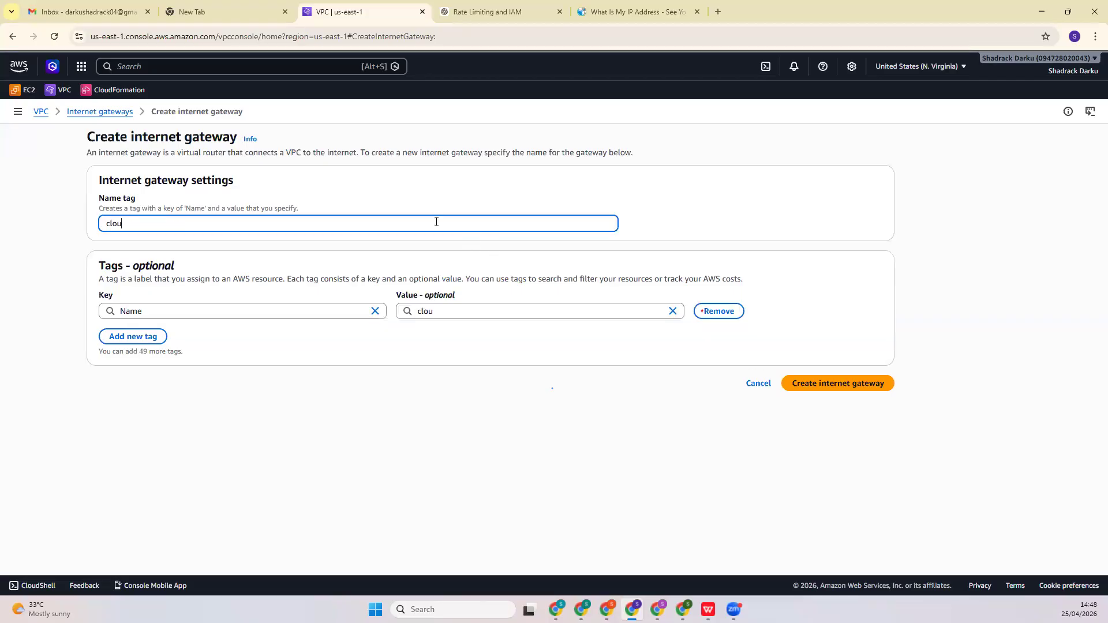
text(dwithshad)
Enlarge the browser page zoom to 125%
click(1094, 37)
click(1065, 268)
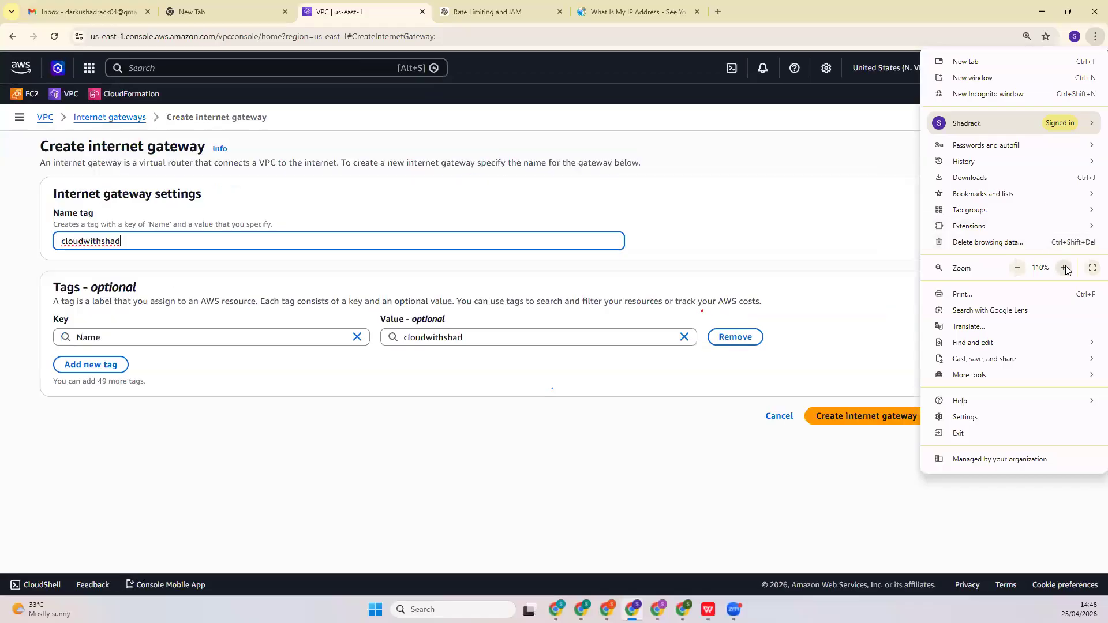
click(1065, 268)
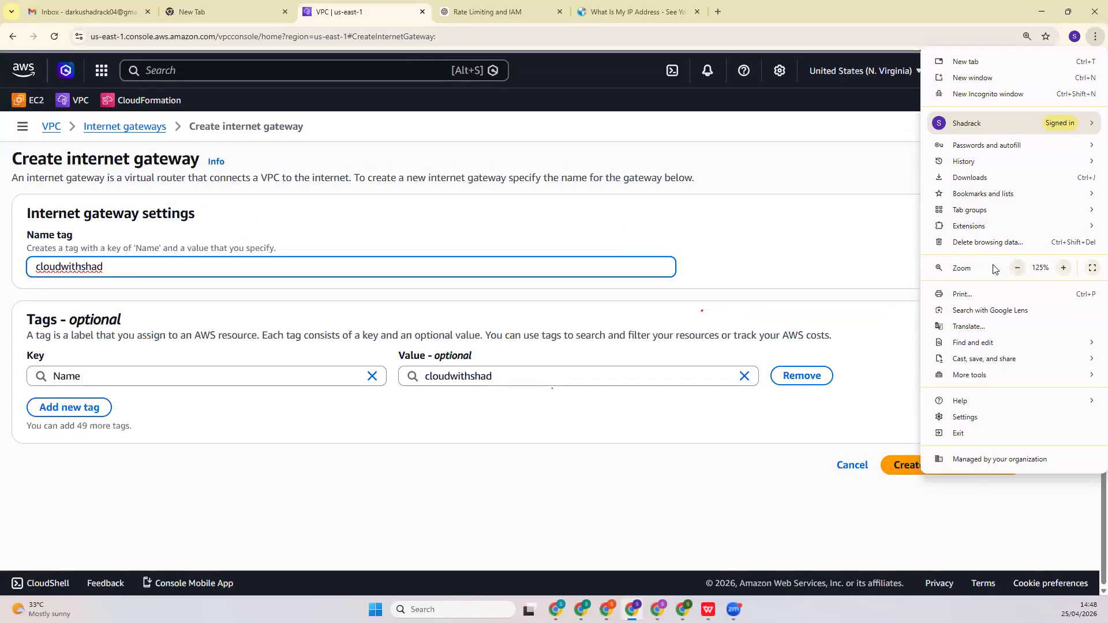
click(866, 247)
Extend the gateway's name tag to "cloudwithshad-igw" and create the internet gateway
click(462, 267)
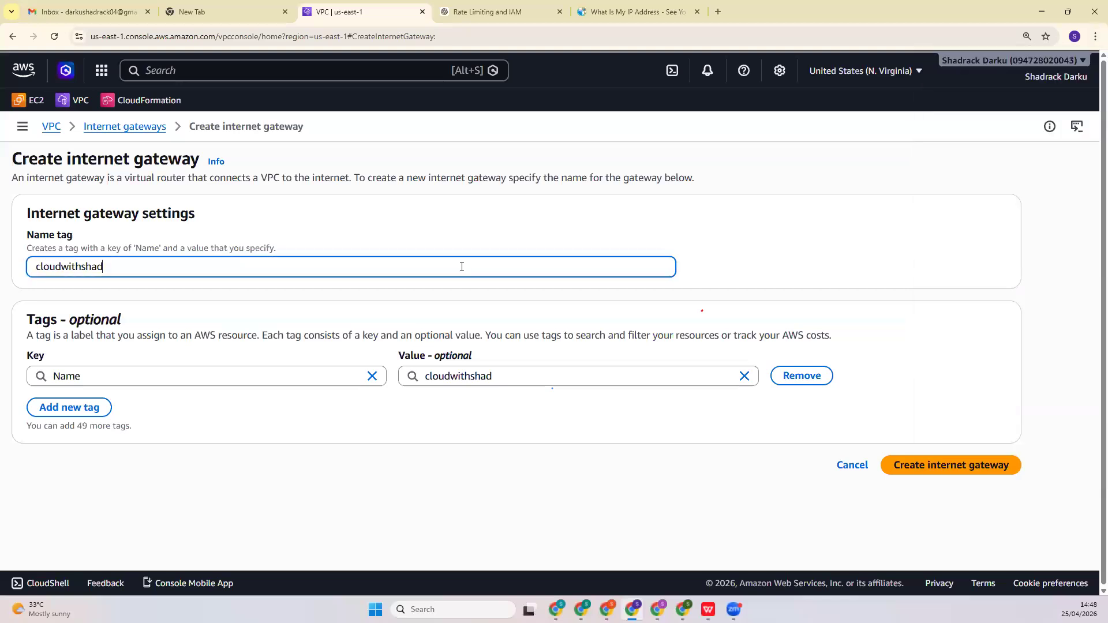
text(-igw)
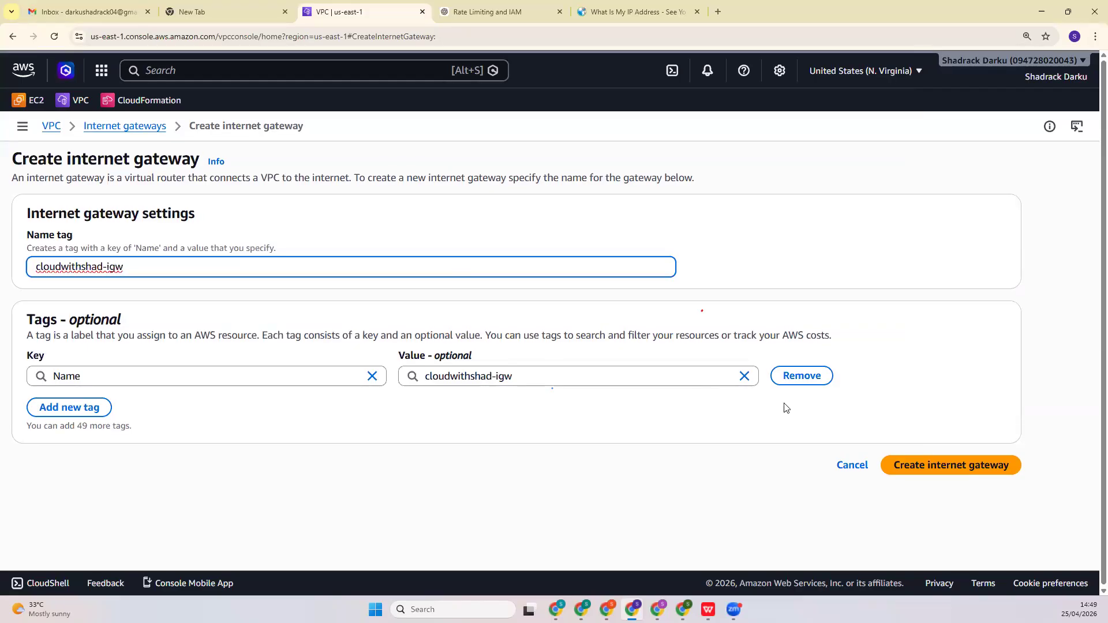
click(913, 466)
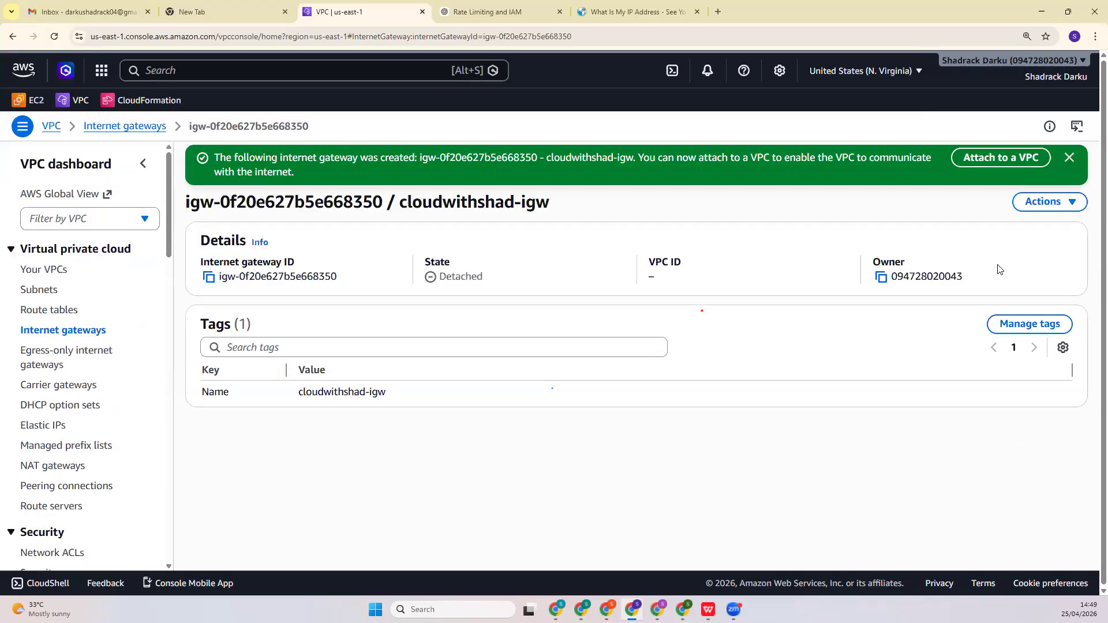
Attach the cloudwithshad-igw internet gateway to the cloudwithshad-vpc VPC
click(991, 161)
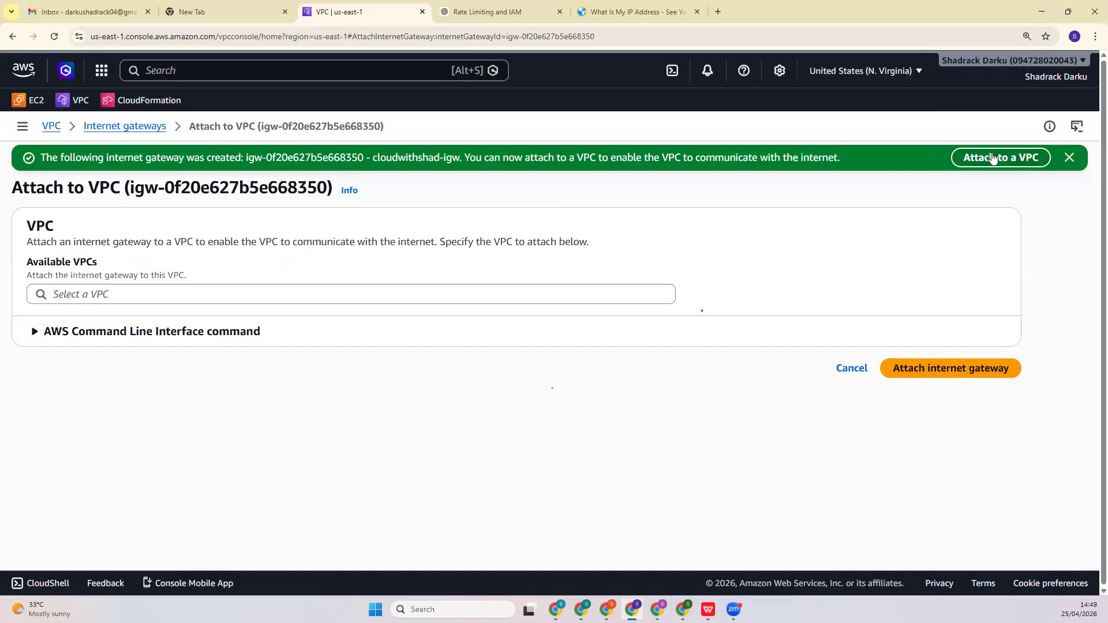
click(471, 295)
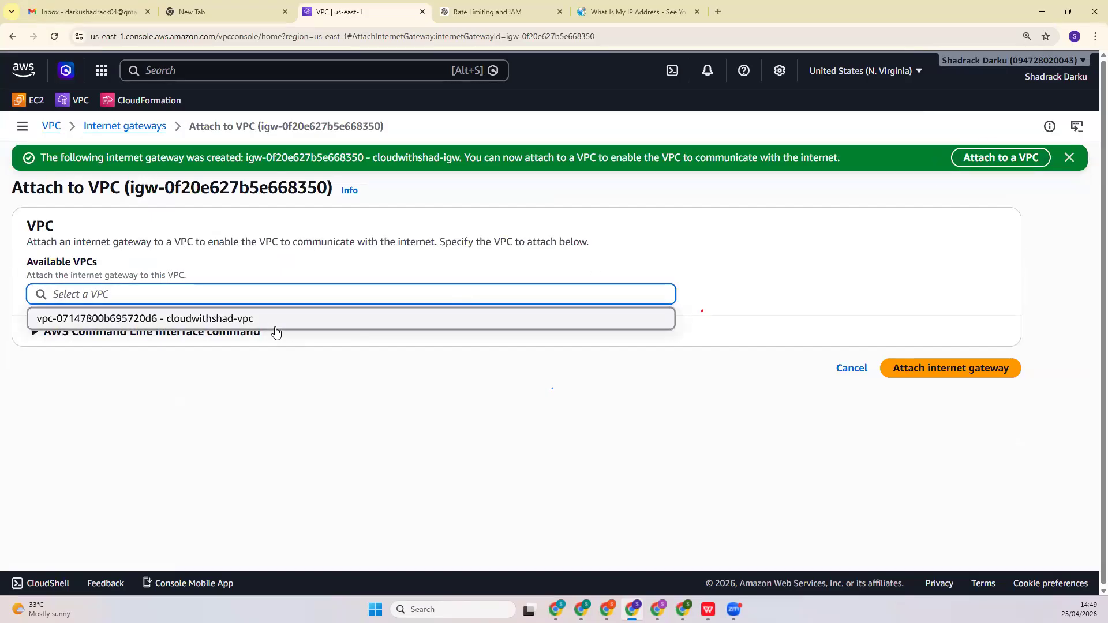
click(257, 318)
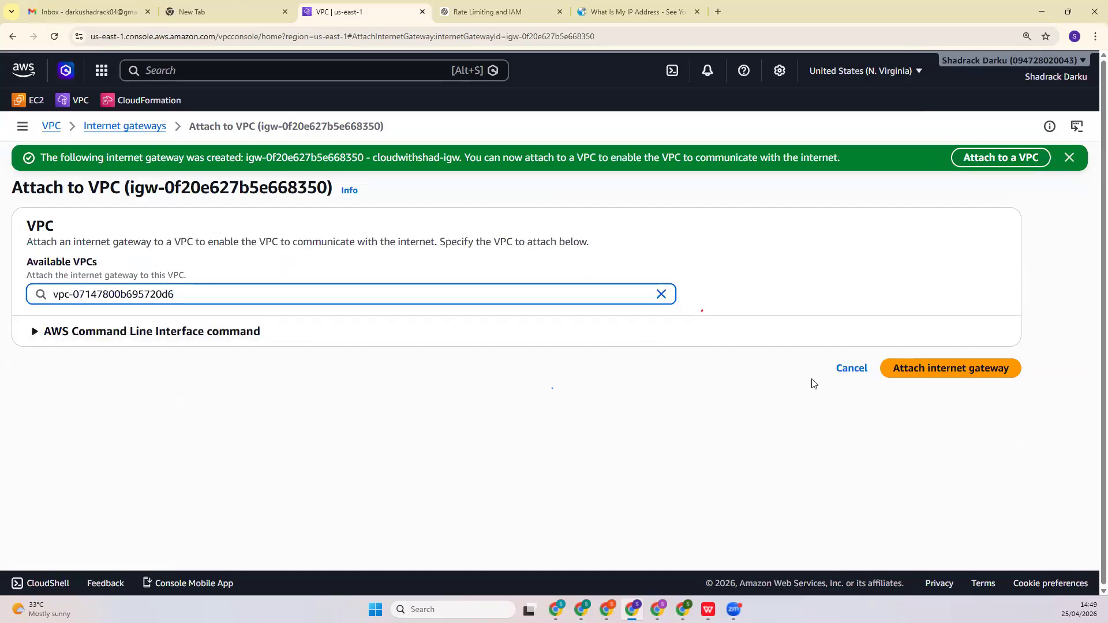
click(909, 368)
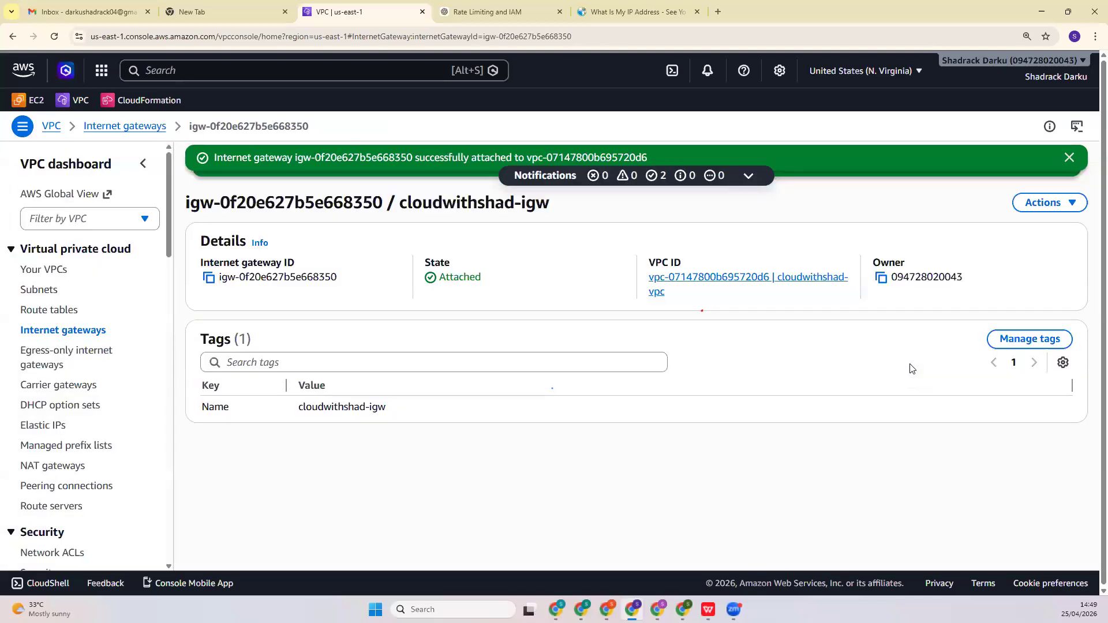
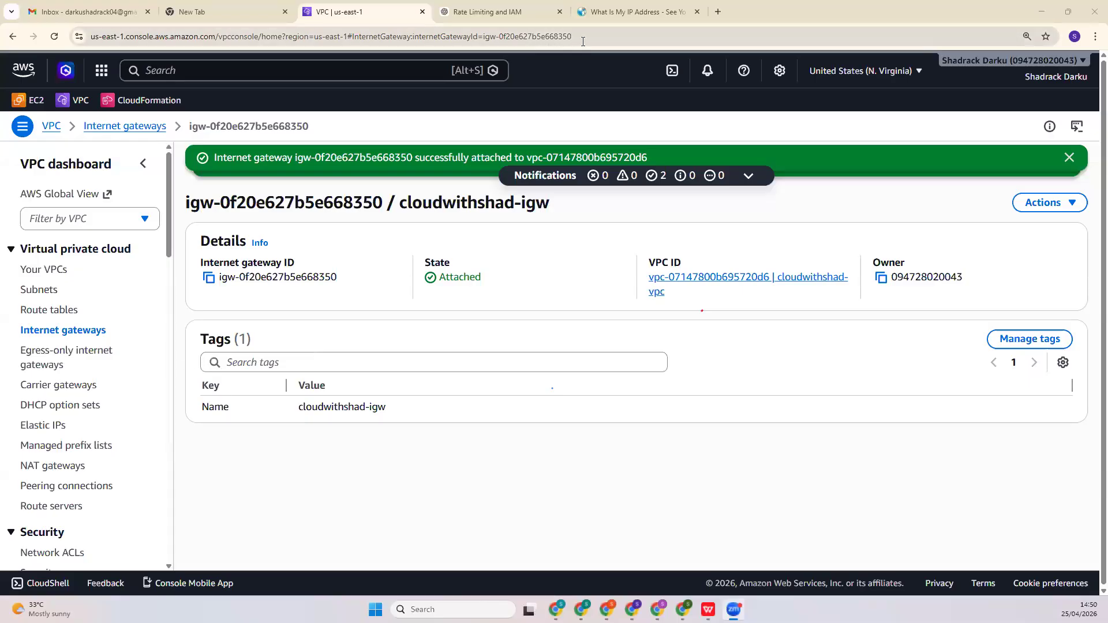
Duplicate the browser tab showing the cloudwithshad-igw internet gateway
right_click(330, 16)
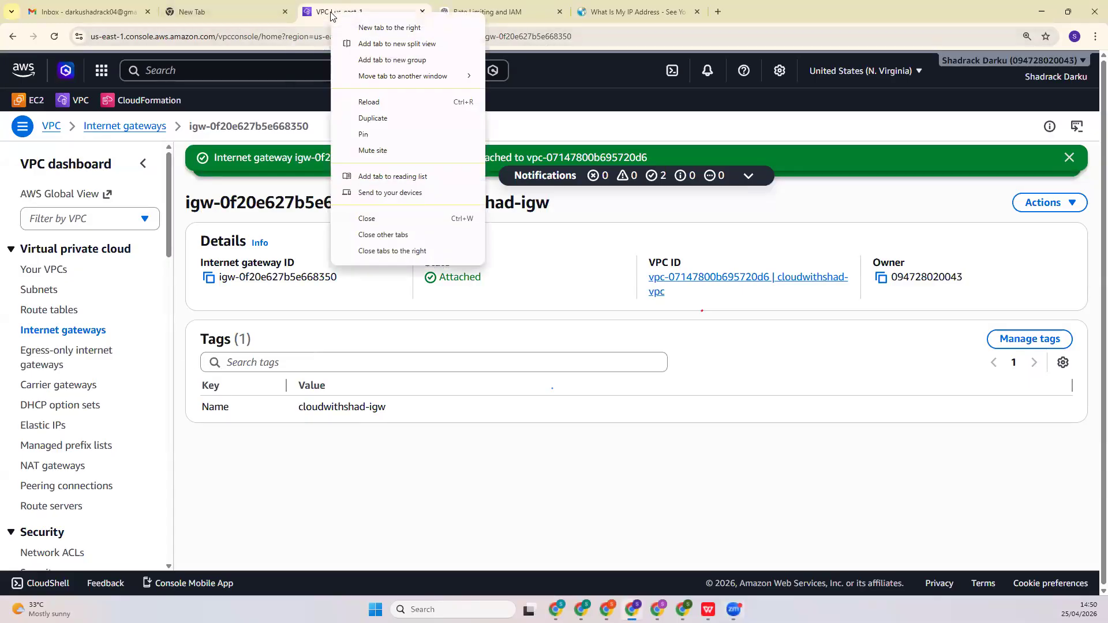
click(375, 119)
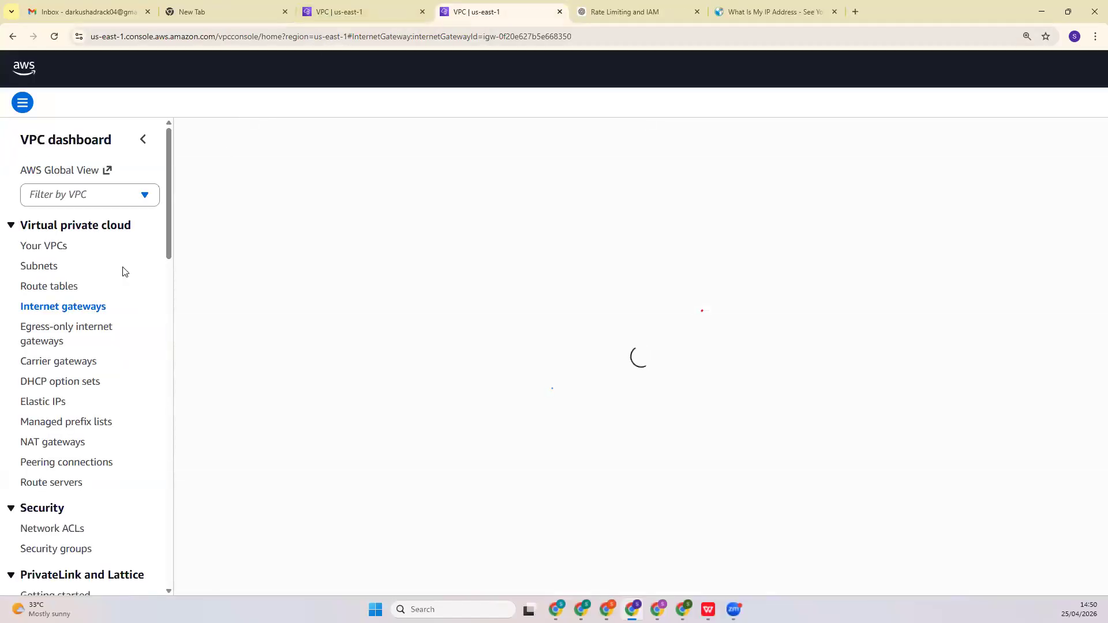
Open the cloudwithshad-vpc VPC and examine its resource map, covering the subnets, route tables and network connections
click(61, 249)
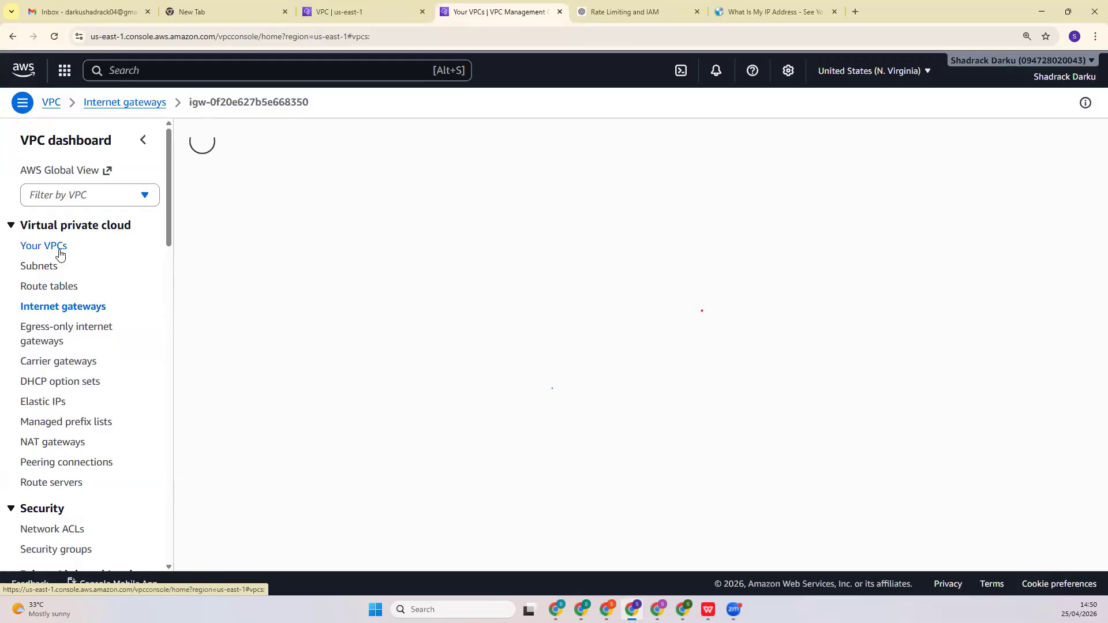
click(309, 297)
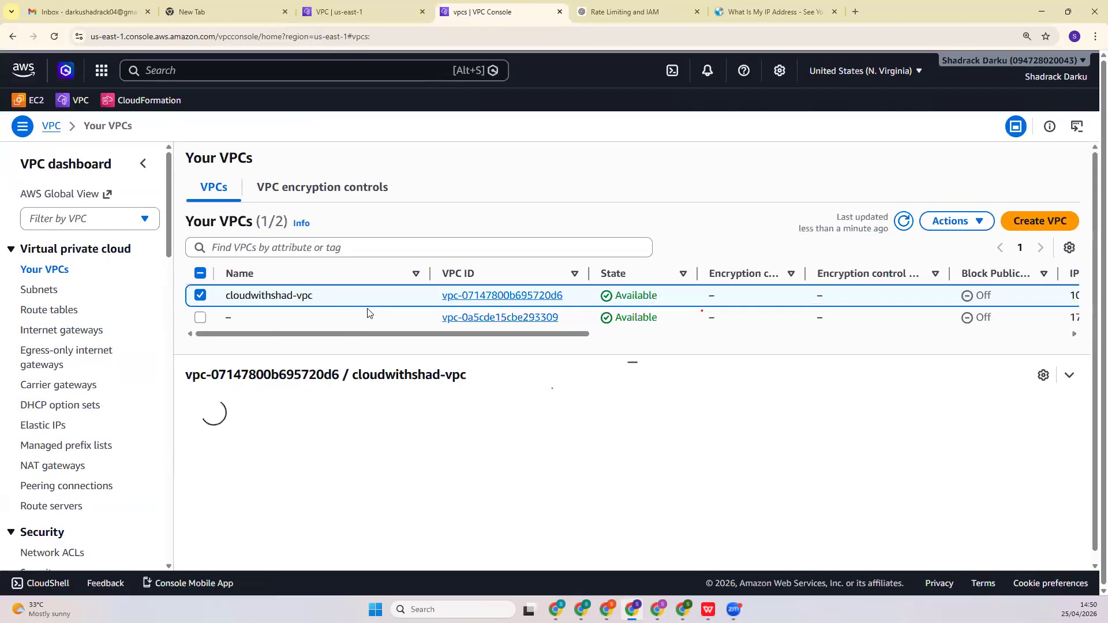
click(461, 298)
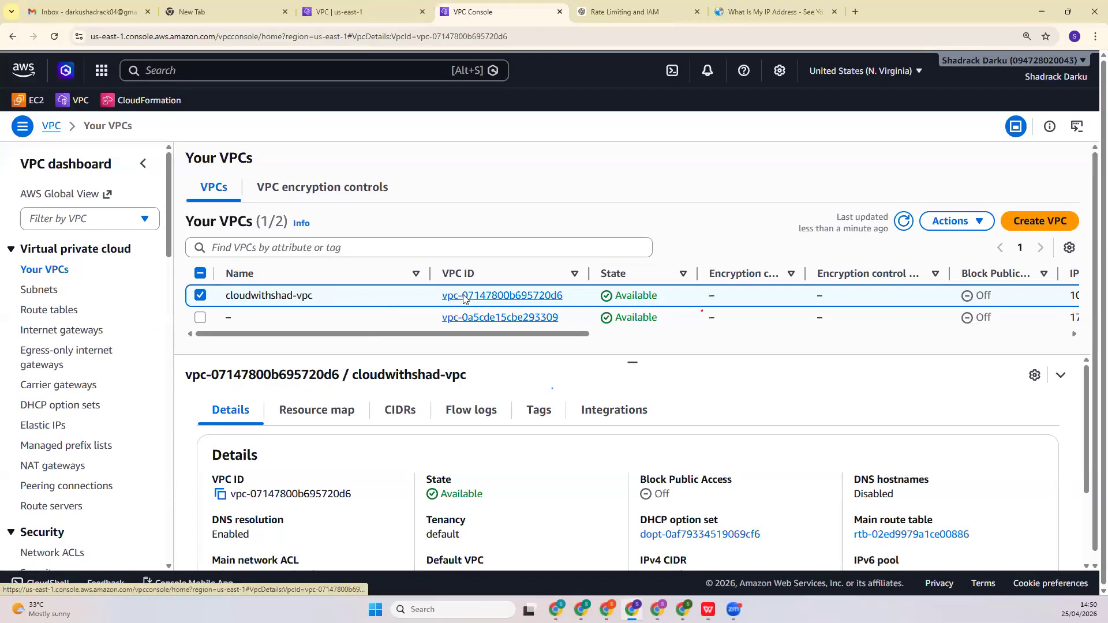
scroll(778, 424, down, 2)
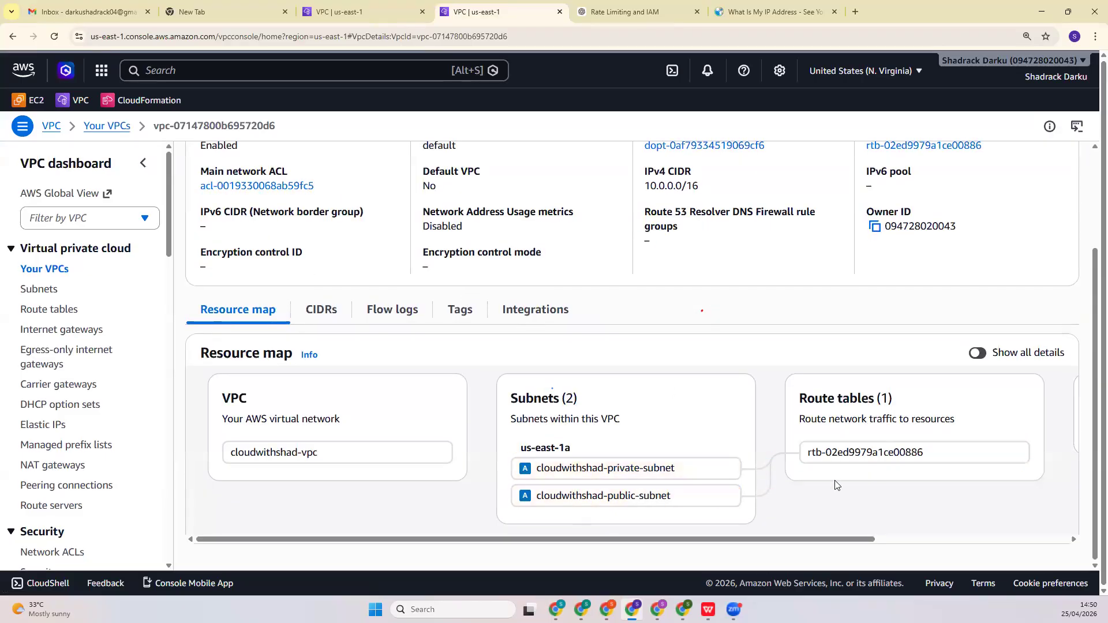
scroll(937, 400, right, 4)
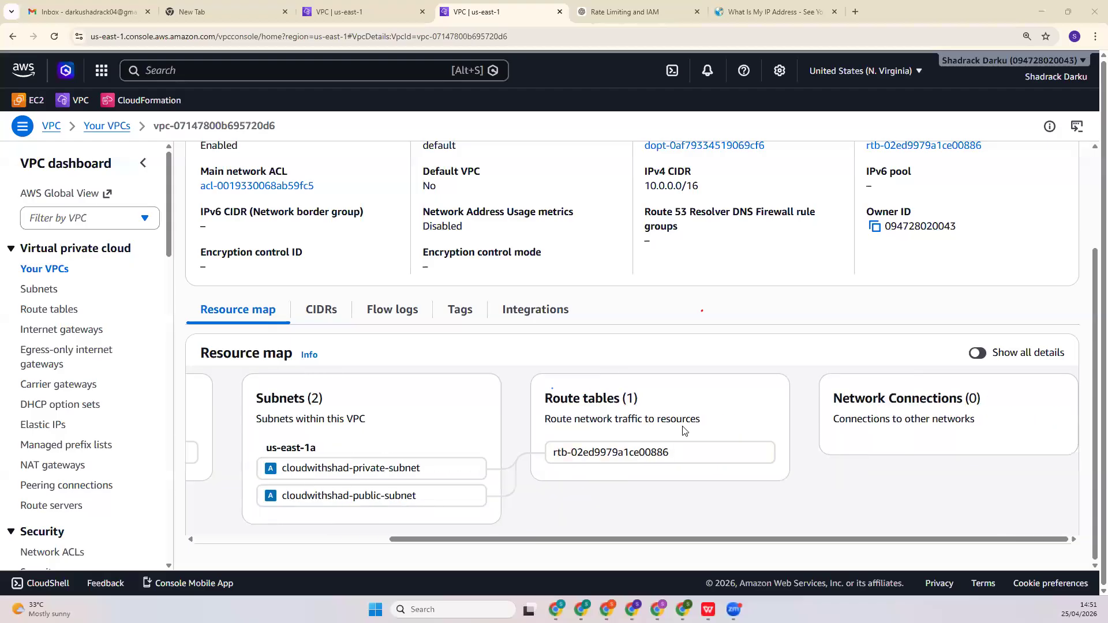
scroll(566, 443, left, 4)
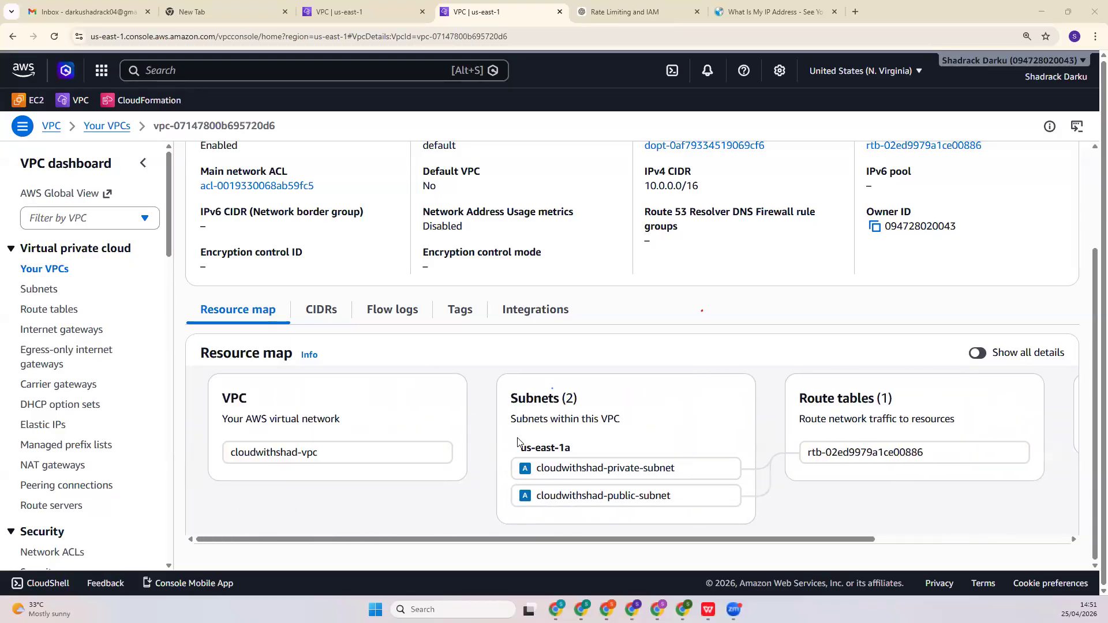
scroll(519, 443, right, 3)
scroll(519, 443, right, 2)
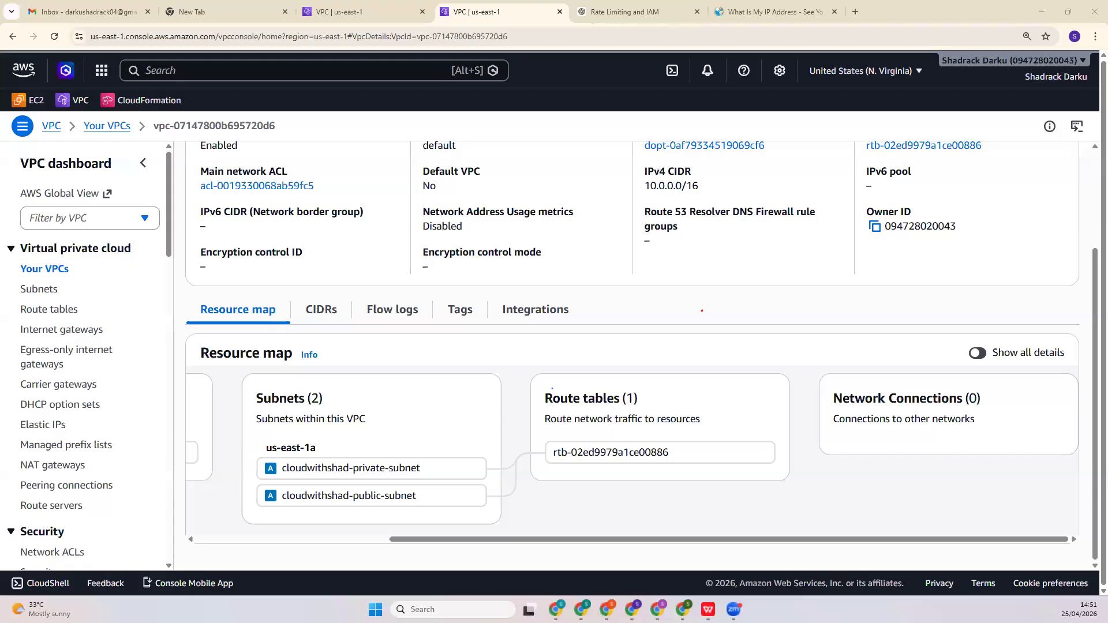
Return to the browser tab with the cloudwithshad-igw internet gateway and reduce the page zoom to 110%
click(343, 11)
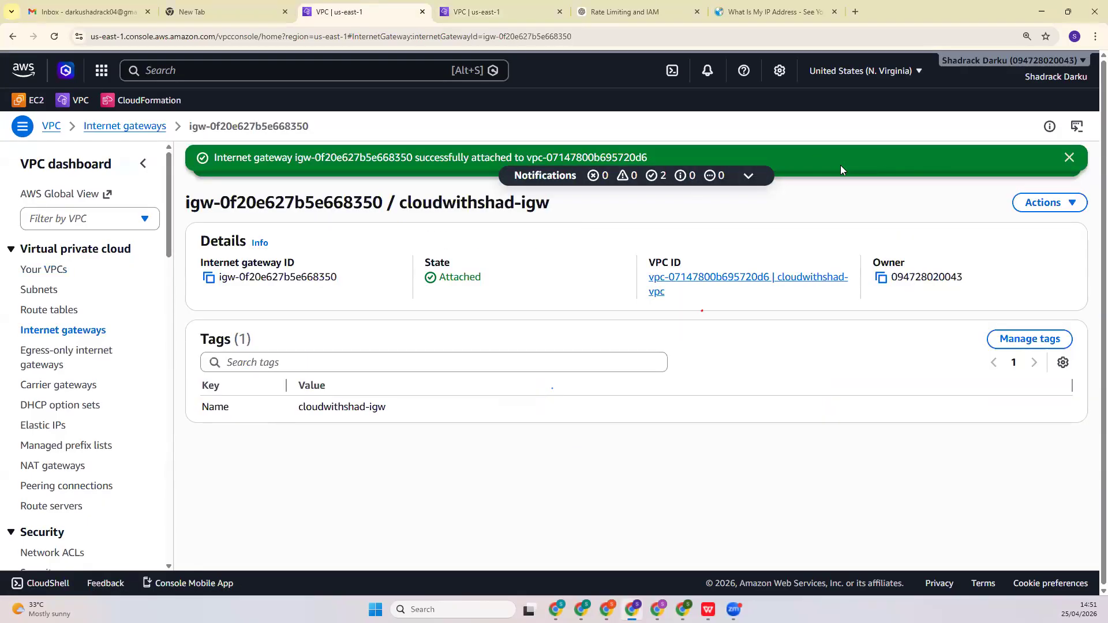
click(1069, 158)
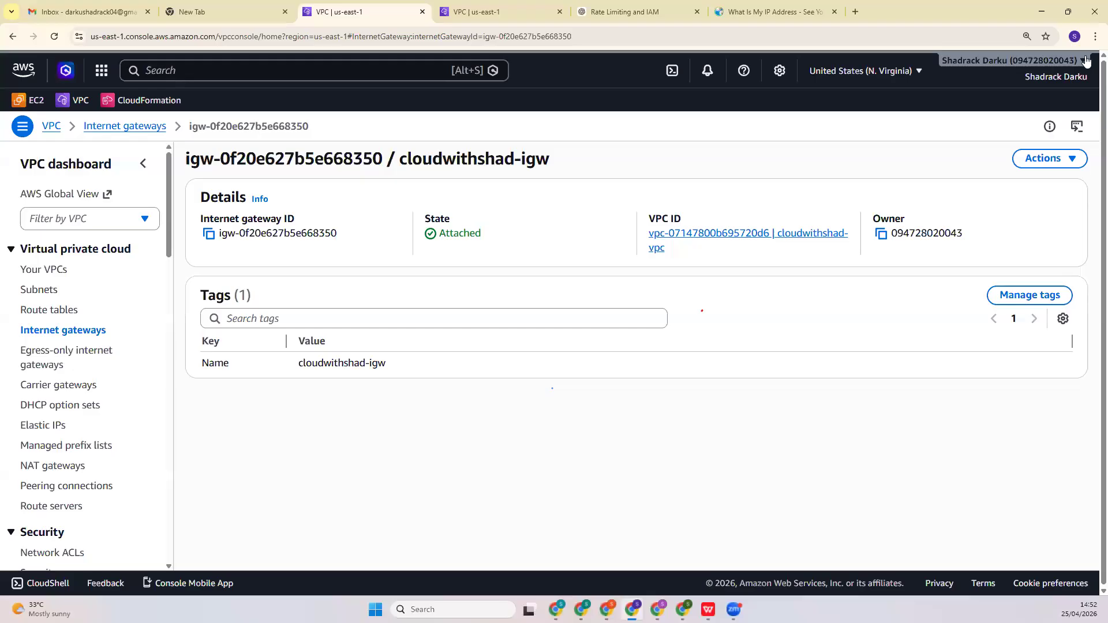
click(1095, 36)
click(1018, 267)
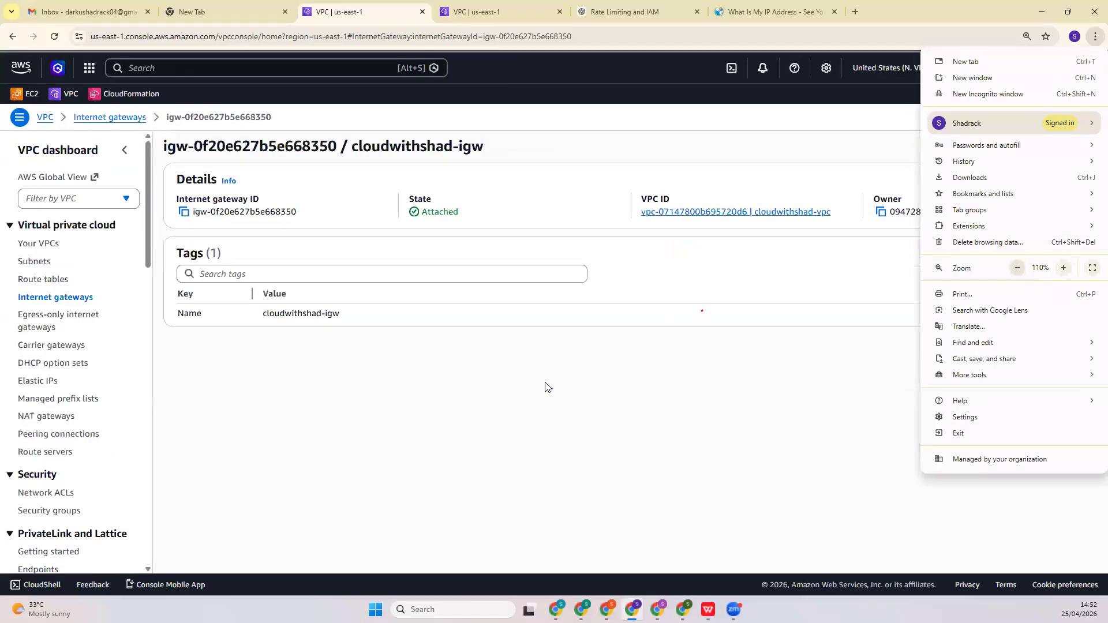
Create a route table named "cloudwithshad-public-rt" in the cloudwithshad-vpc VPC
scroll(84, 438, down, 1)
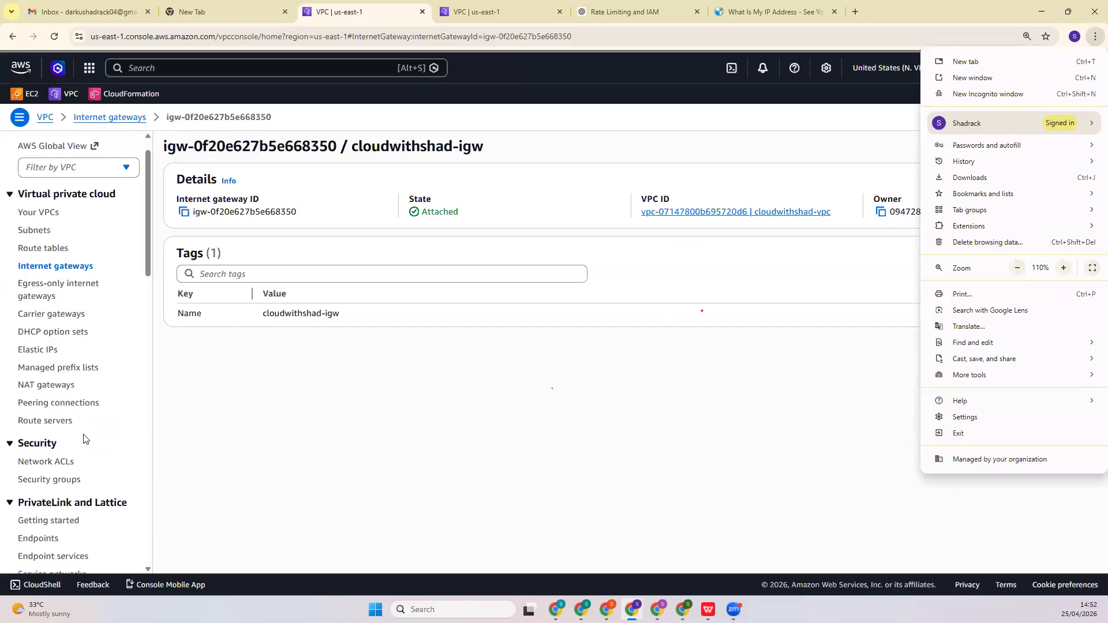
scroll(84, 439, down, 1)
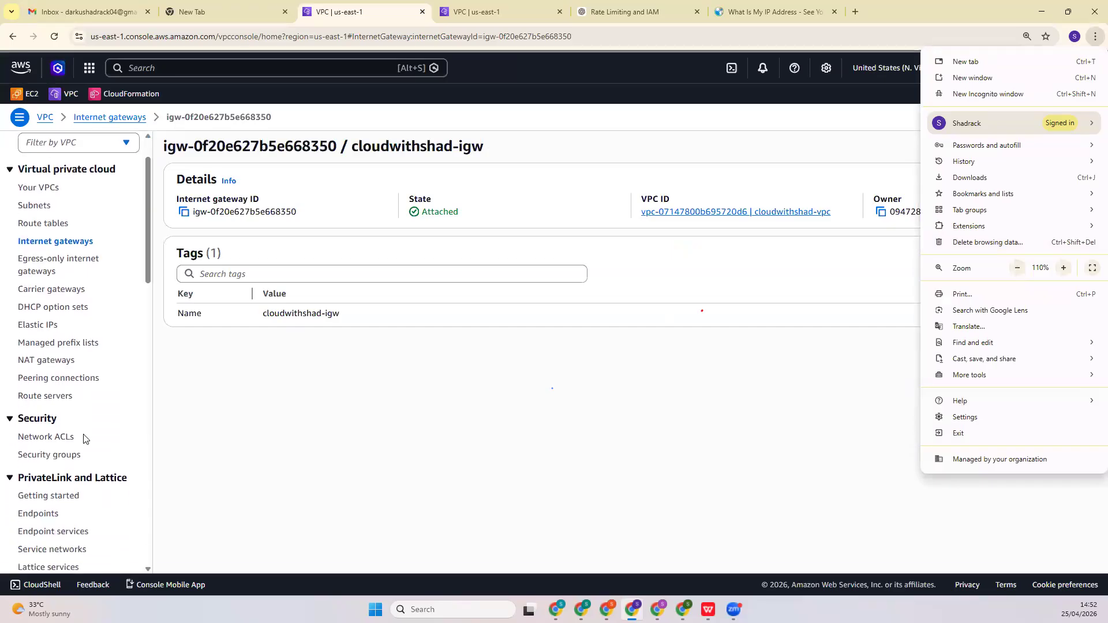
click(51, 225)
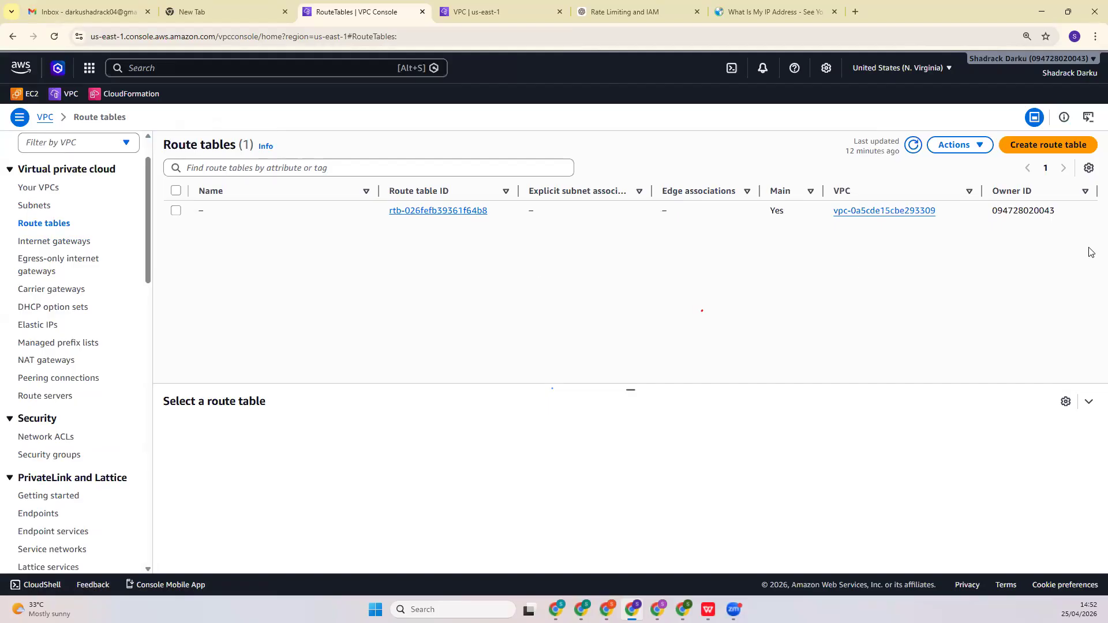
click(1037, 145)
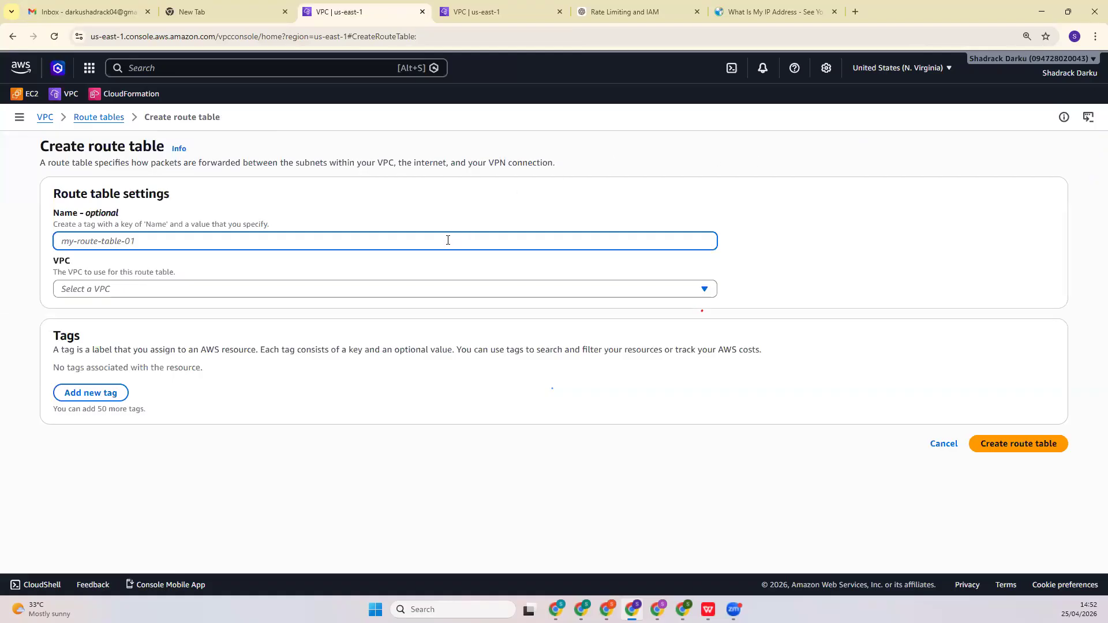
text(cloud)
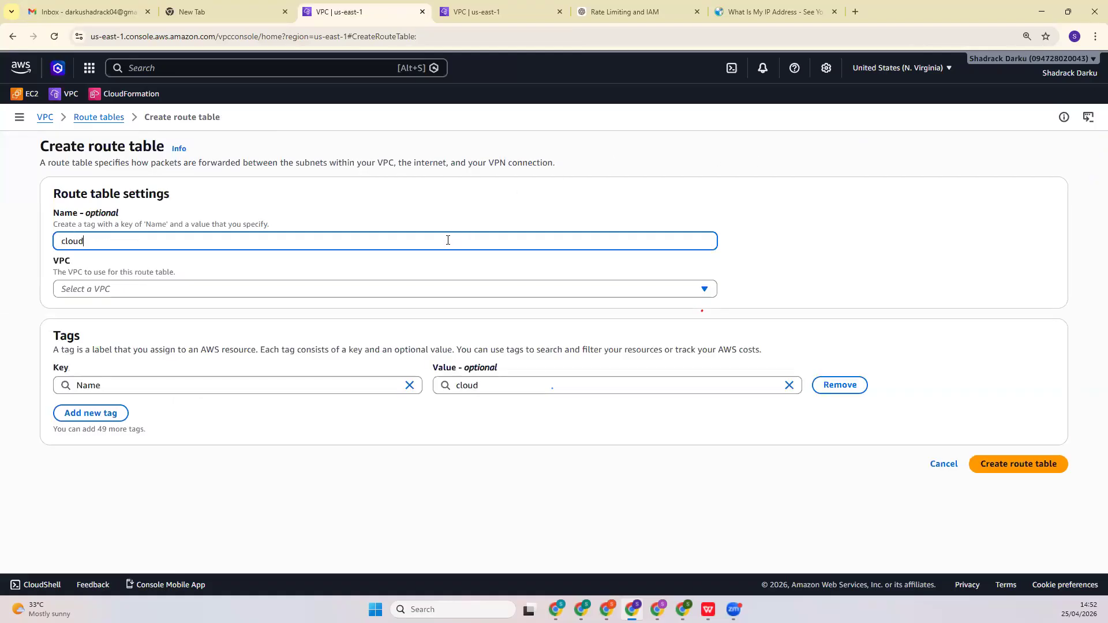
text(withshad-publi)
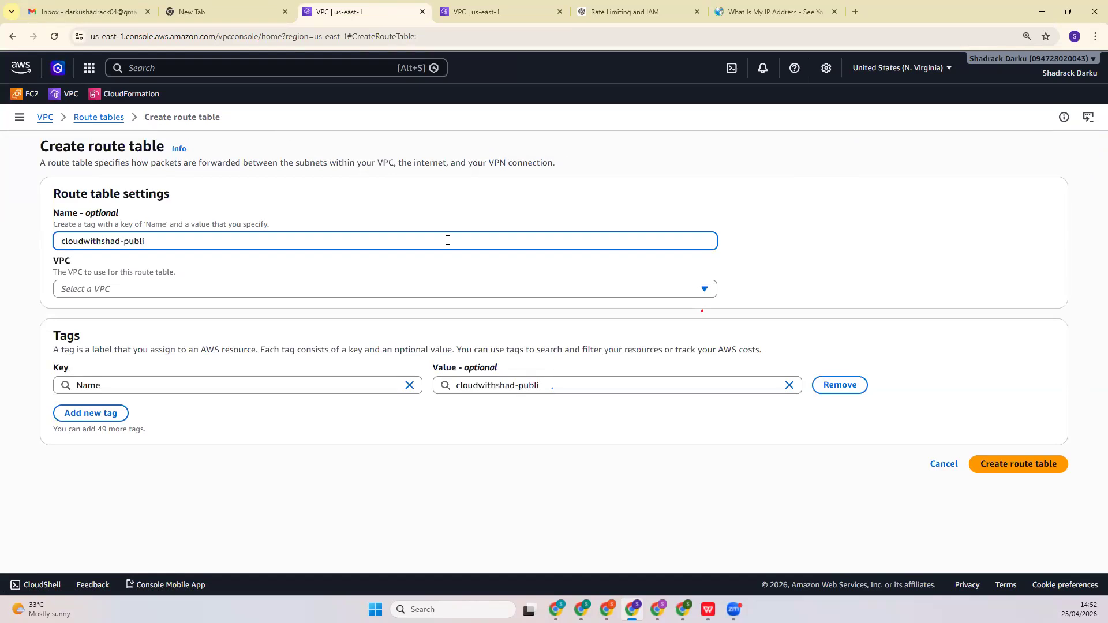
text(c-rt)
click(336, 289)
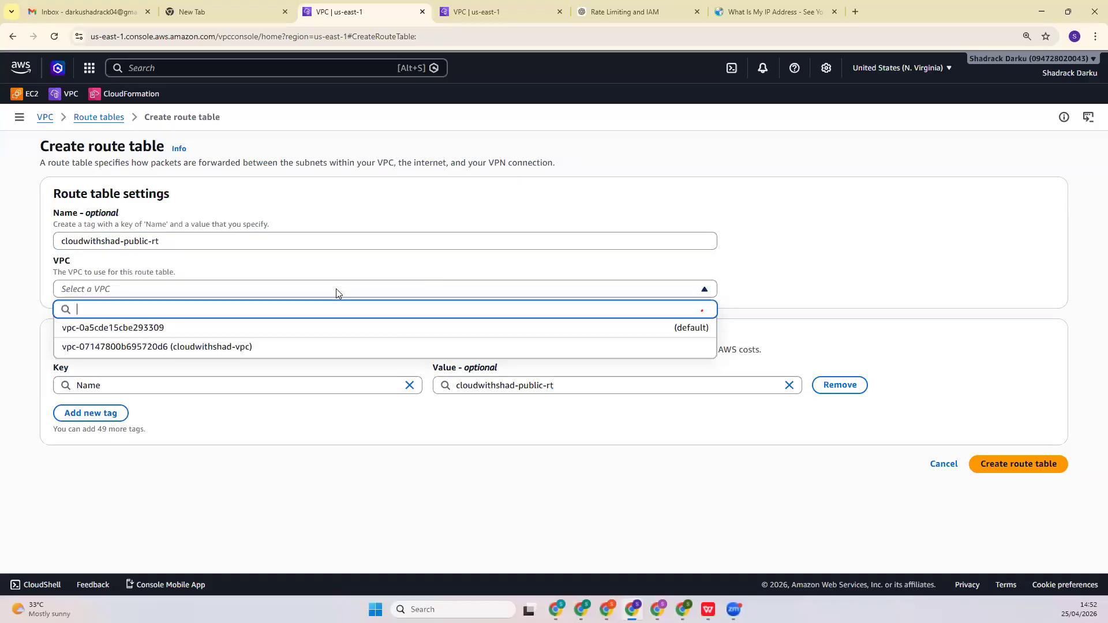
click(316, 346)
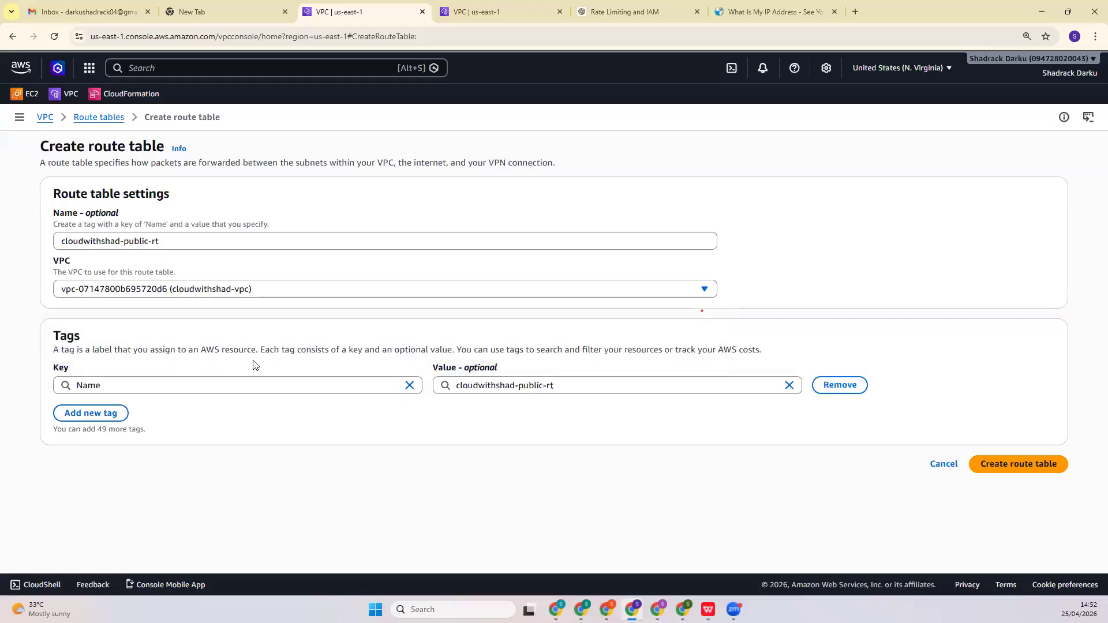
click(970, 470)
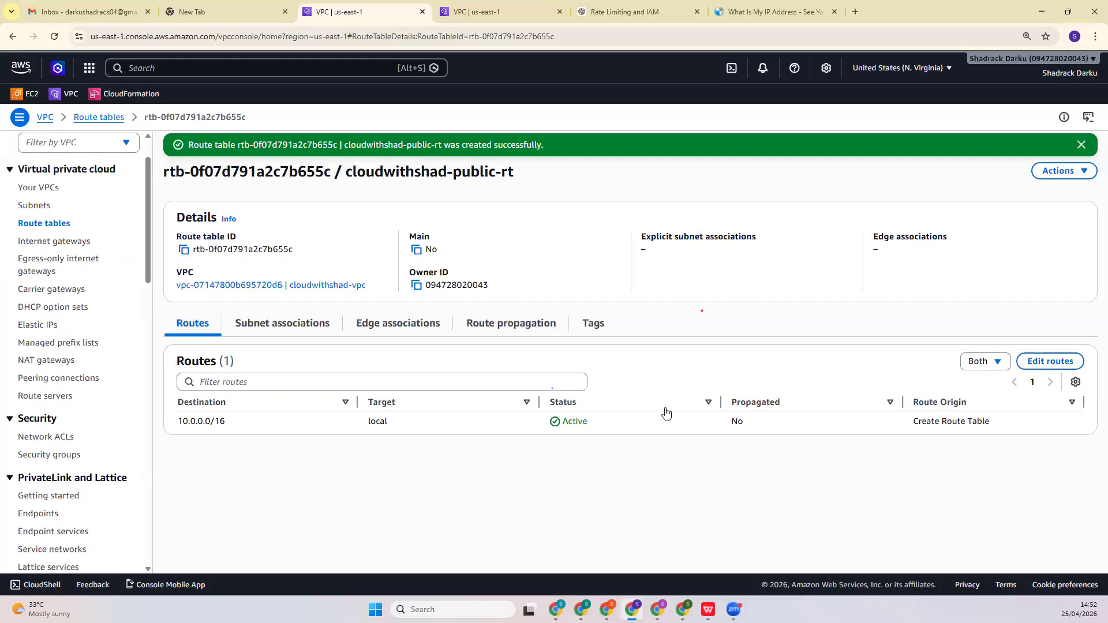
Add a new route with destination 0.0.0.0/0 to the cloudwithshad-public-rt route table
click(1051, 362)
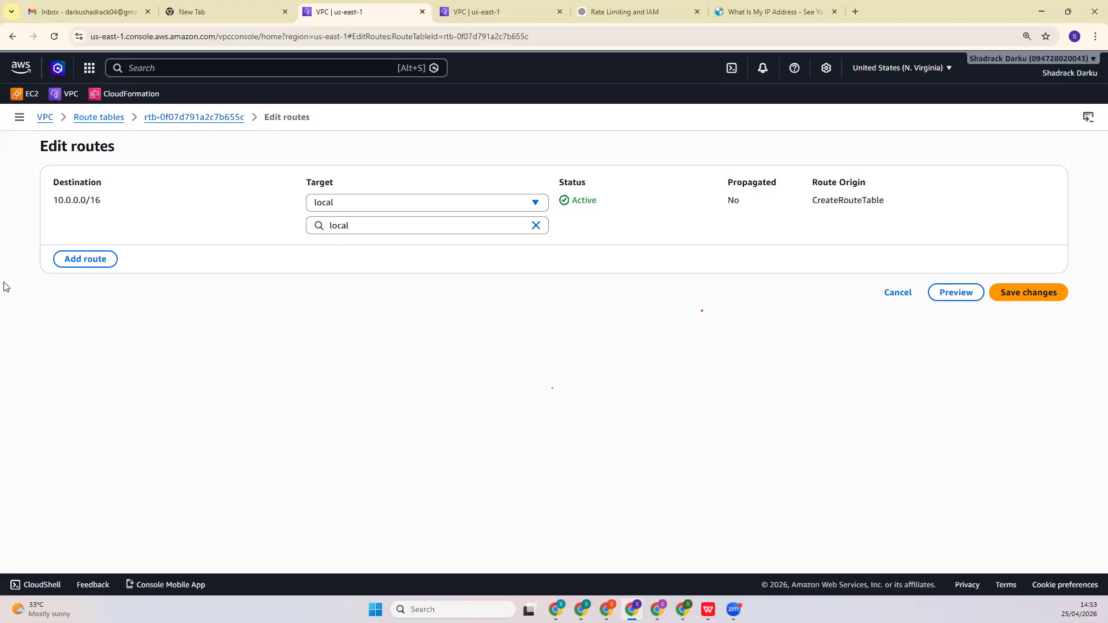
click(97, 258)
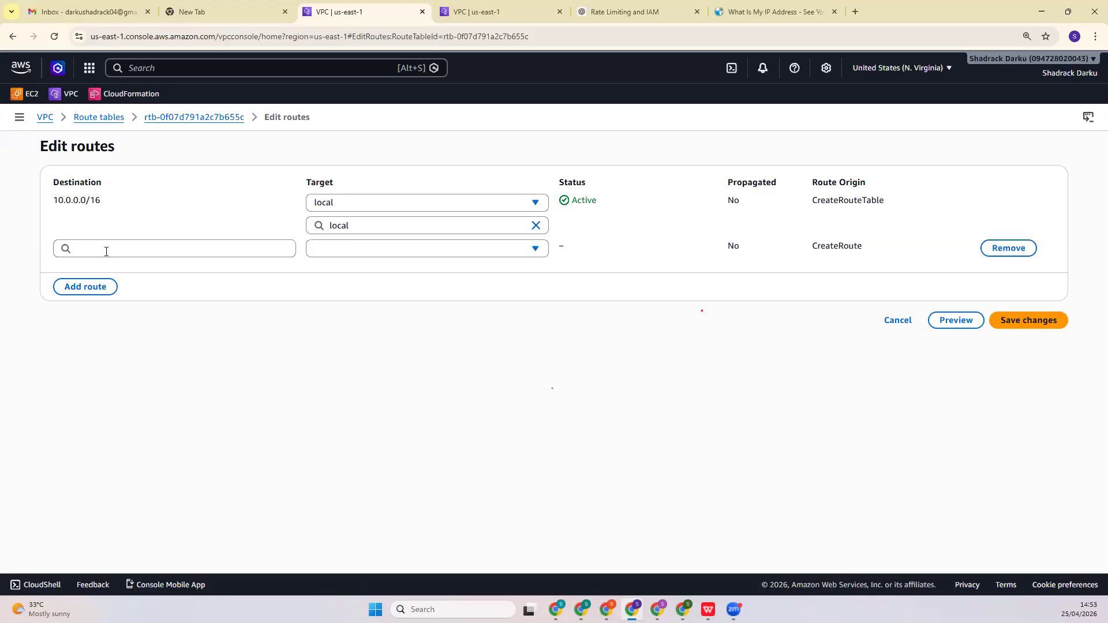
click(106, 252)
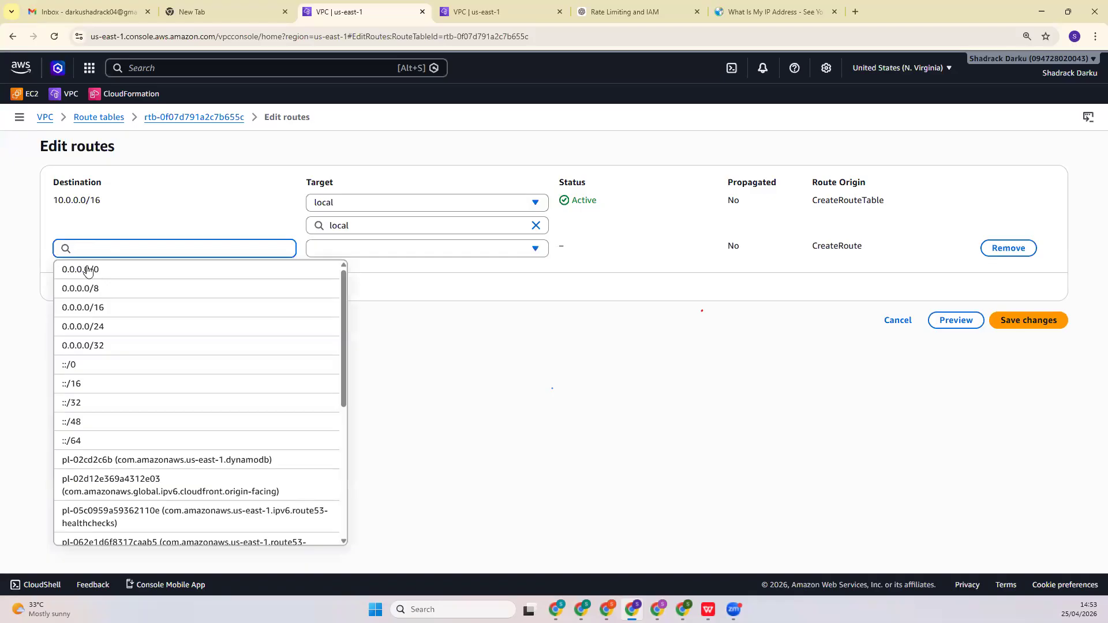
click(88, 270)
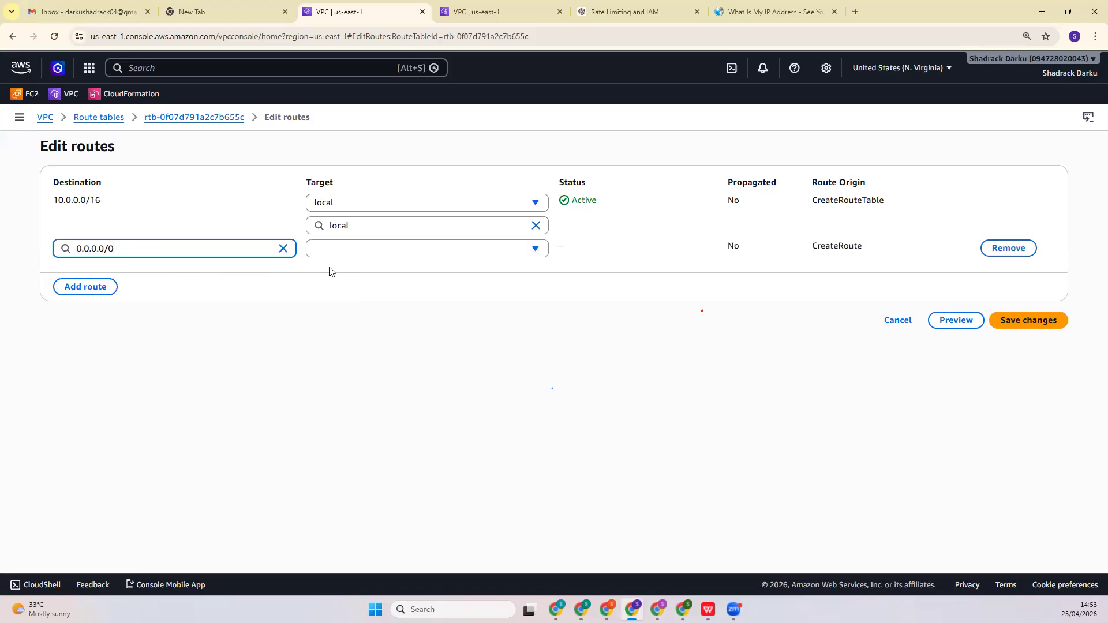
Target the 0.0.0.0/0 route at the cloudwithshad-igw internet gateway and save the route changes
click(404, 249)
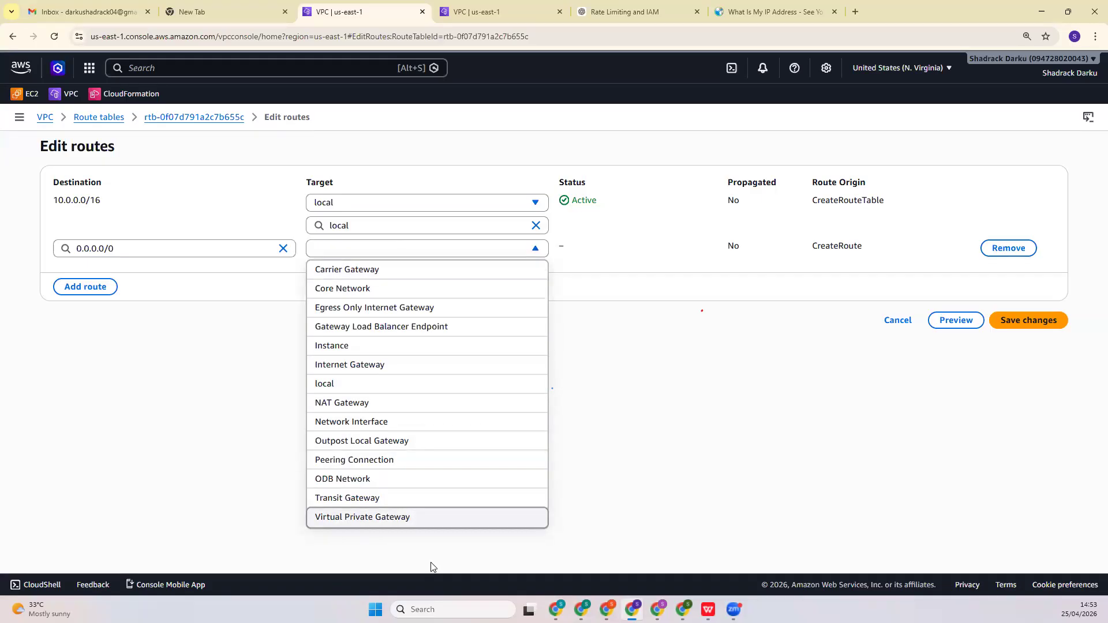
click(274, 342)
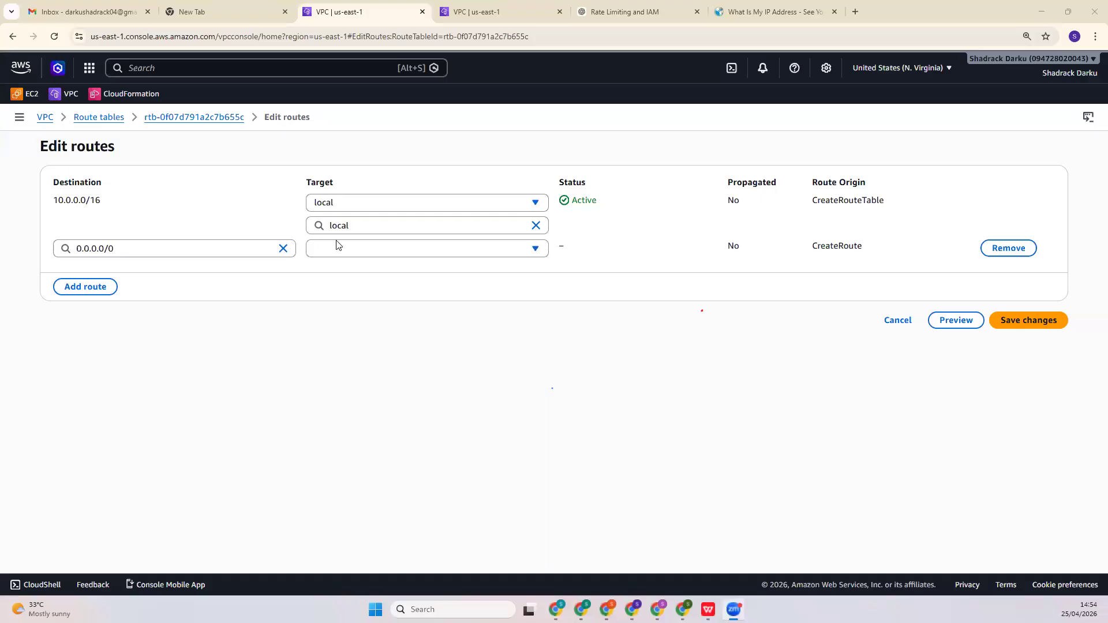
click(349, 250)
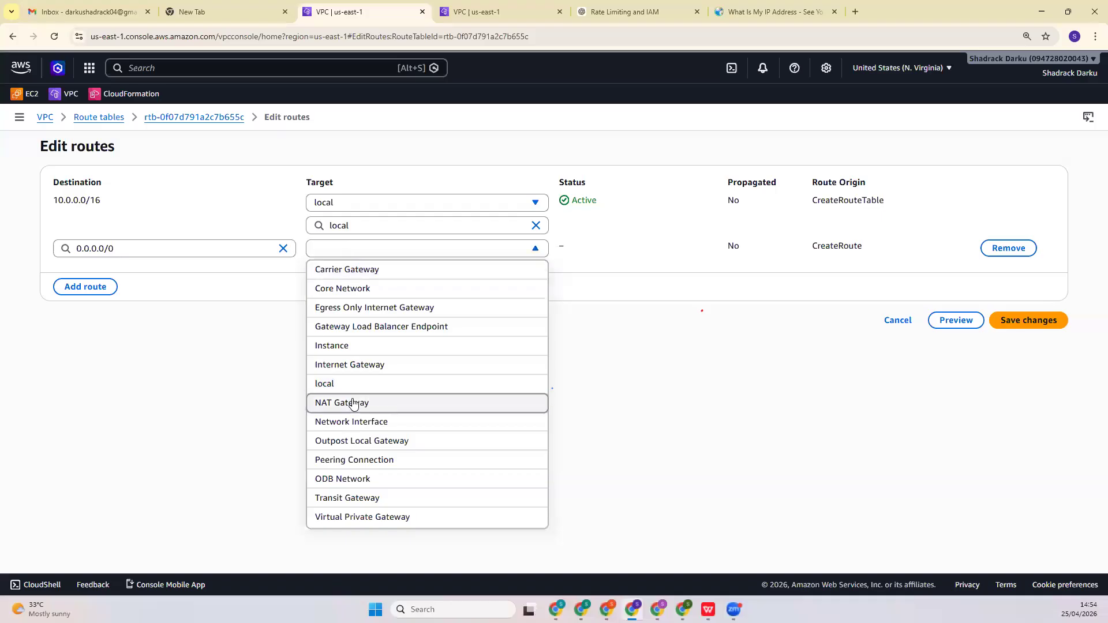
click(358, 370)
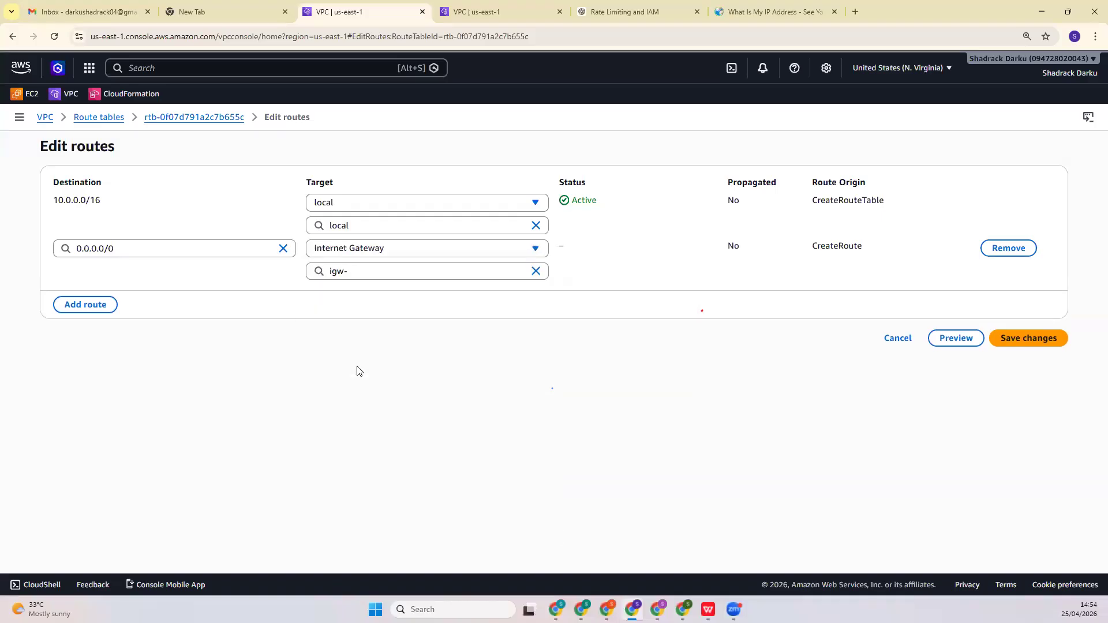
click(430, 272)
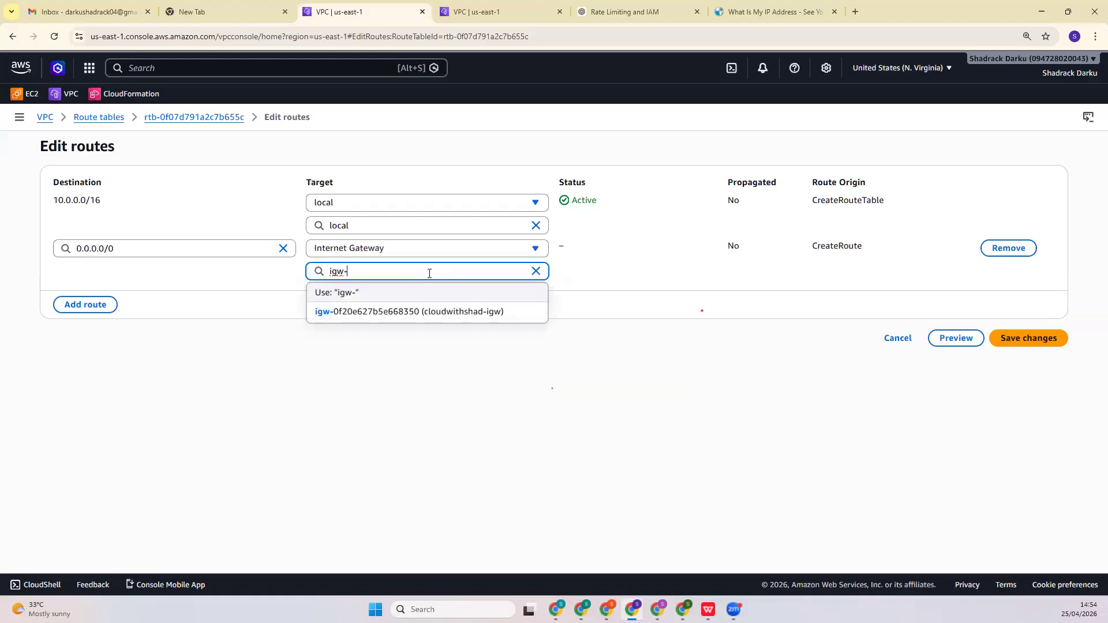
click(453, 311)
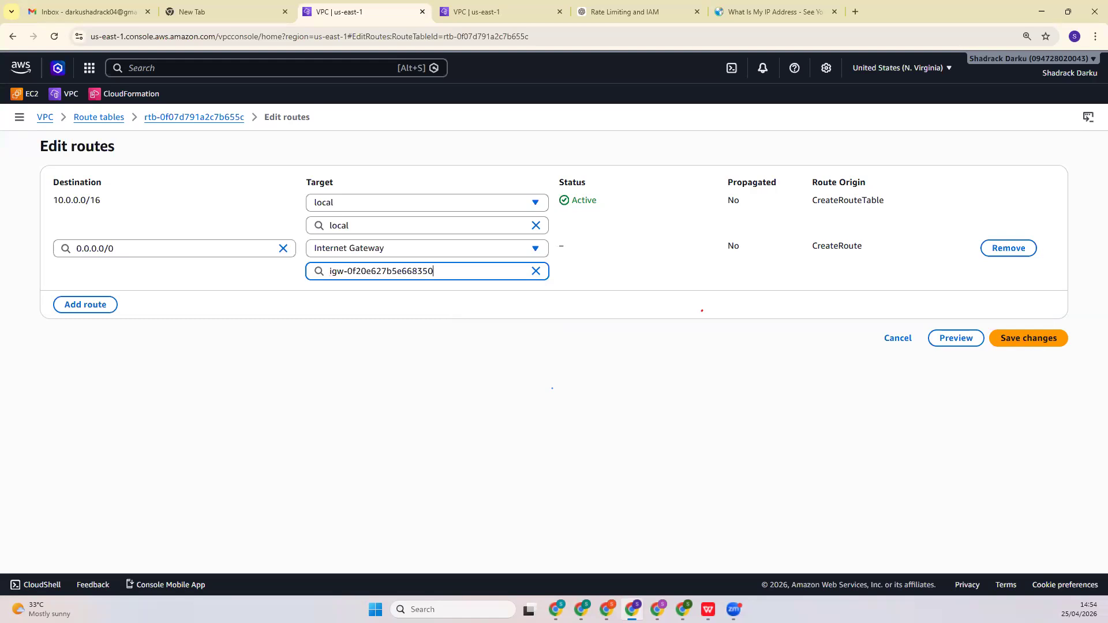
click(1033, 344)
click(1028, 338)
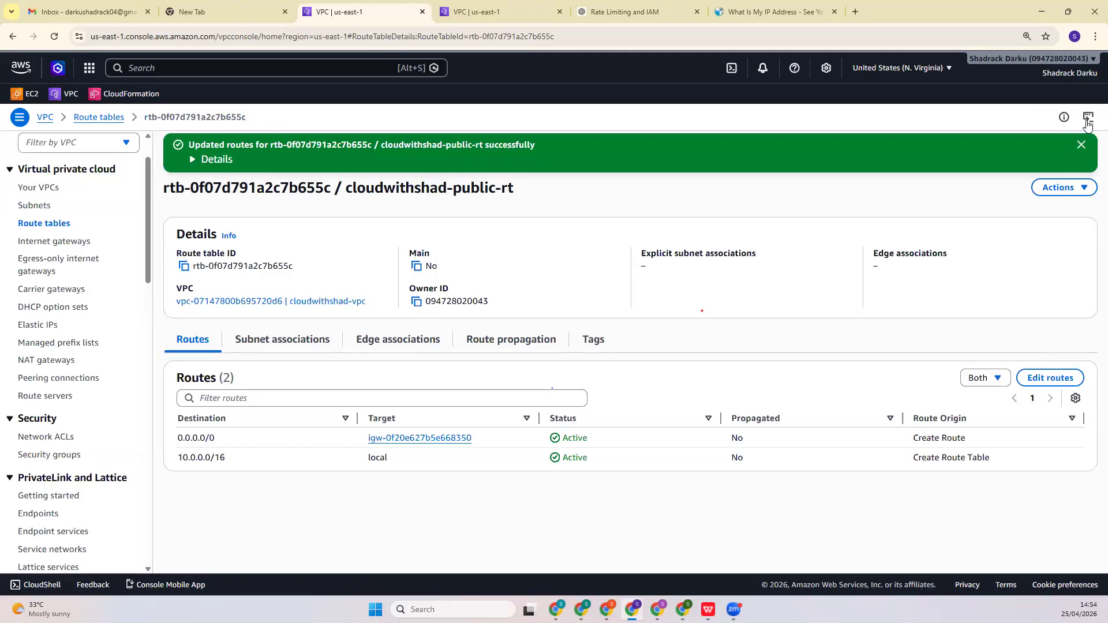
click(1081, 146)
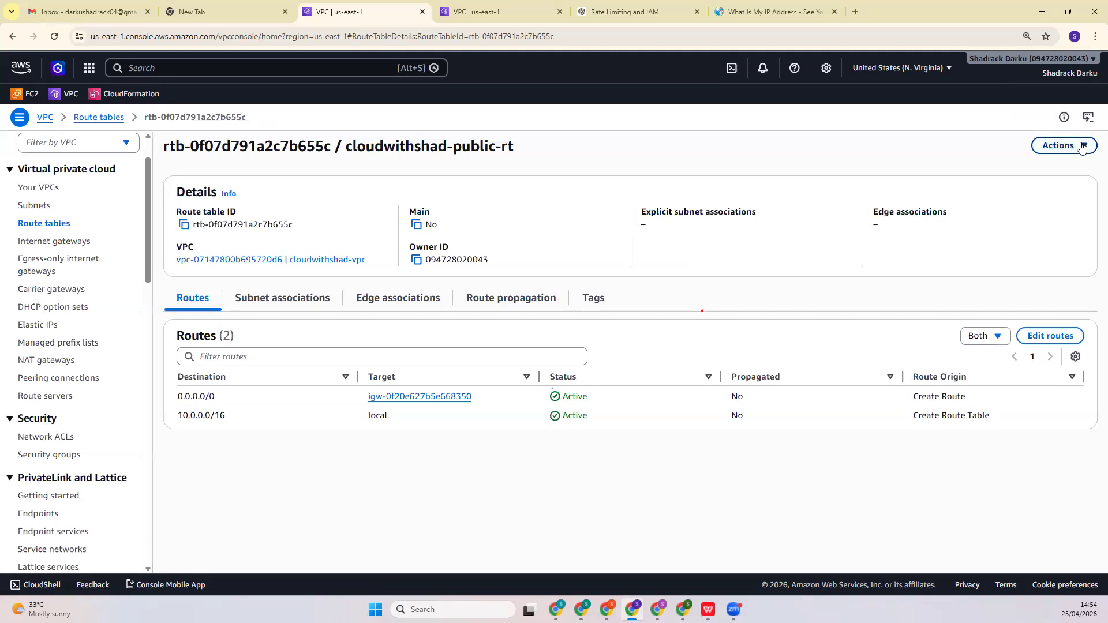
Associate cloudwithshad-public-subnet with the cloudwithshad-public-rt route table and save the association
click(1083, 145)
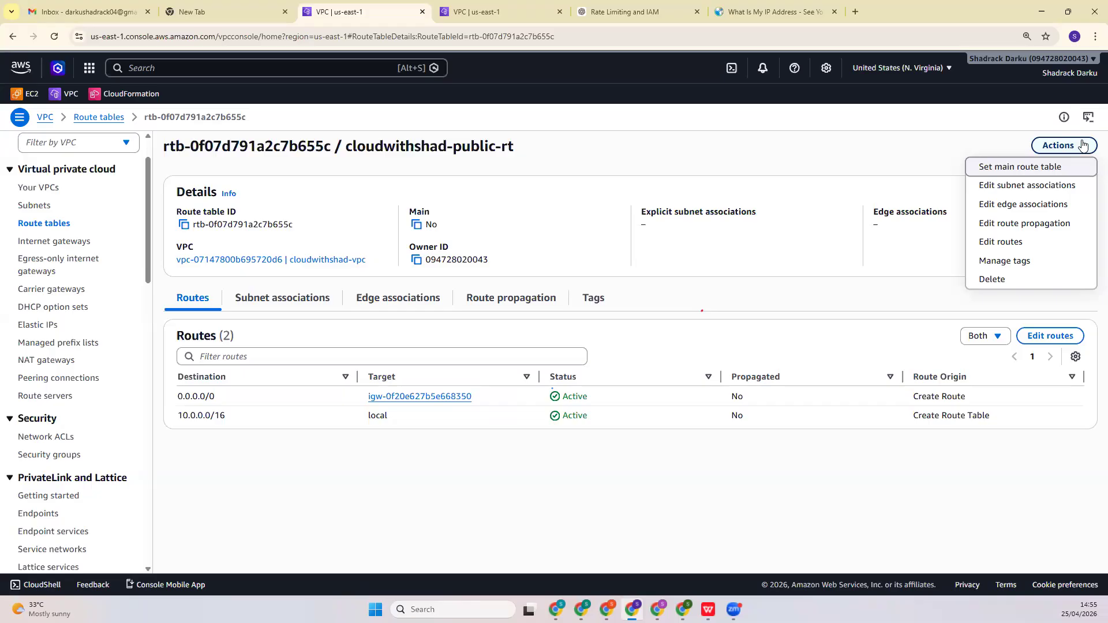
click(1076, 185)
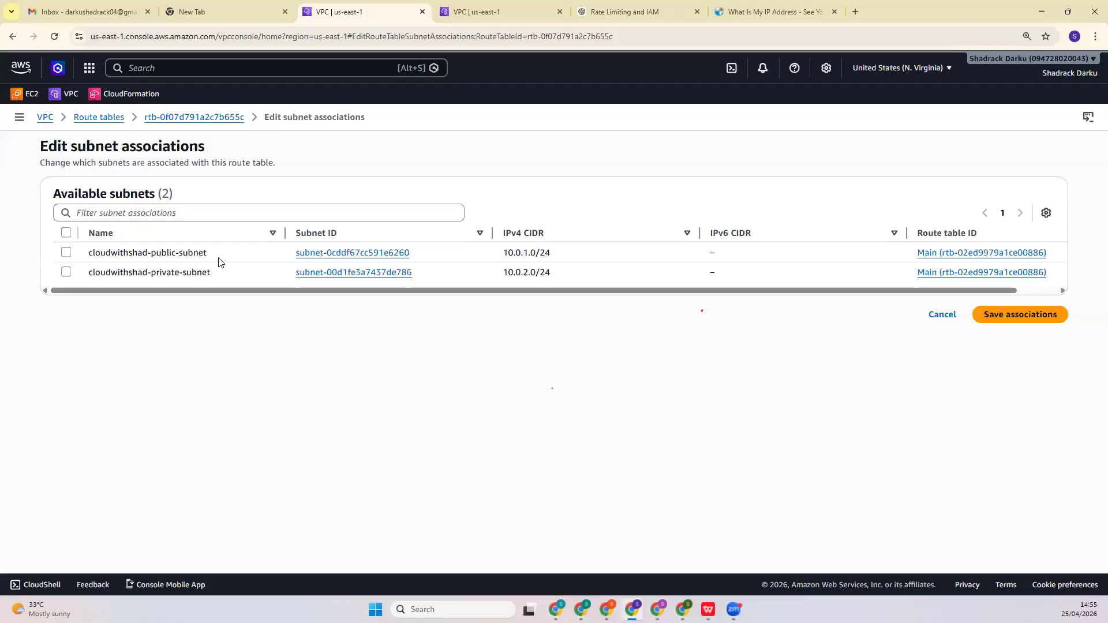
click(66, 253)
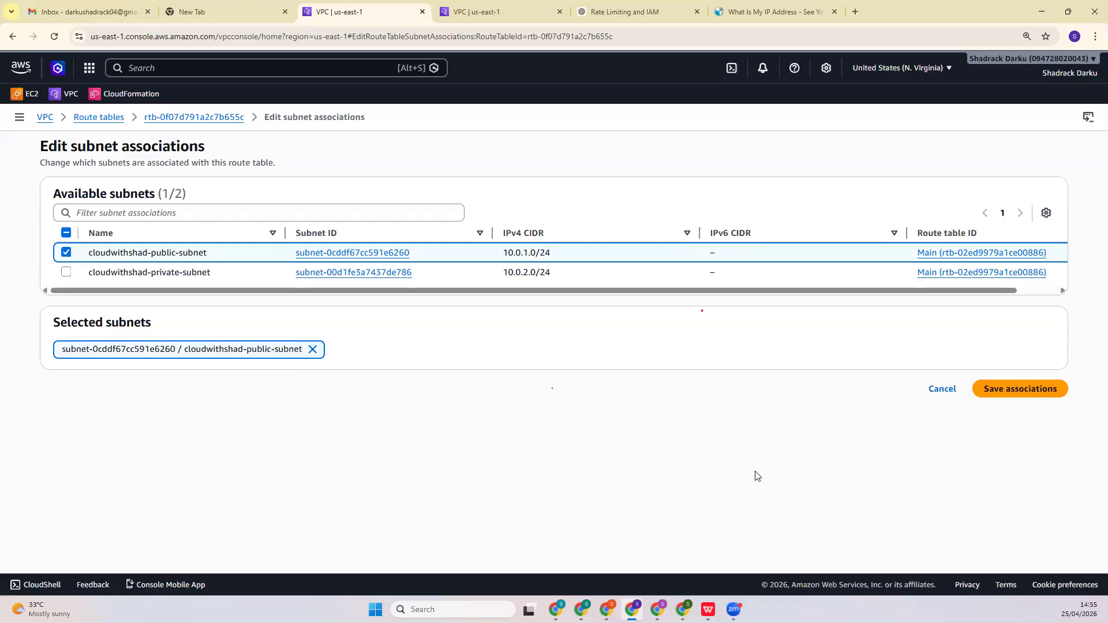
click(984, 398)
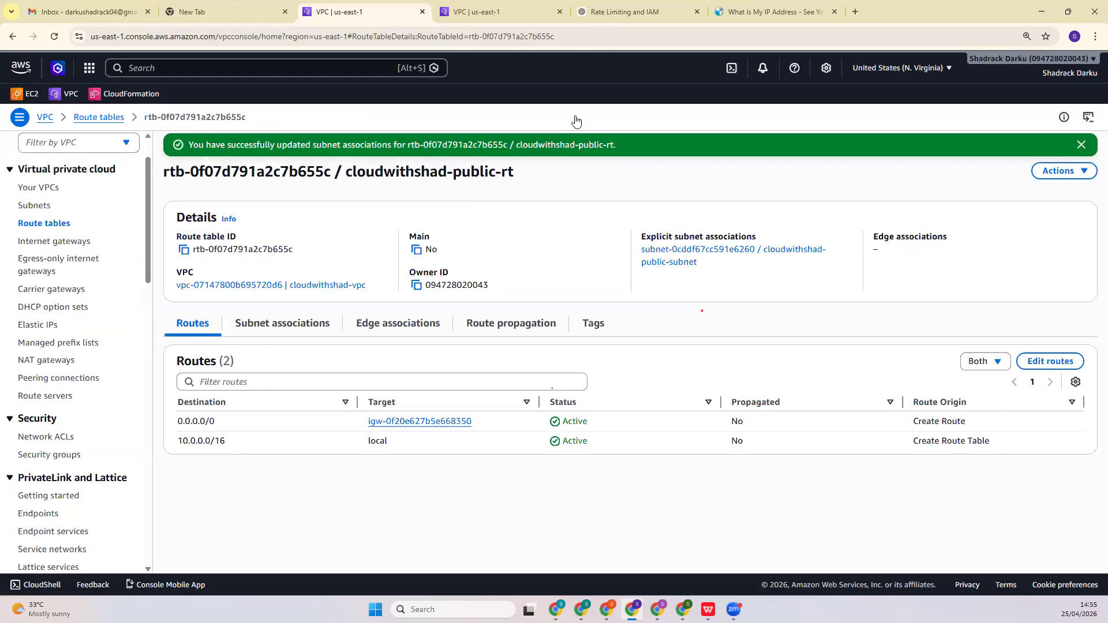
Reload the cloudwithshad-vpc details and examine the resource map's links between the subnets, route tables and internet gateway
click(438, 7)
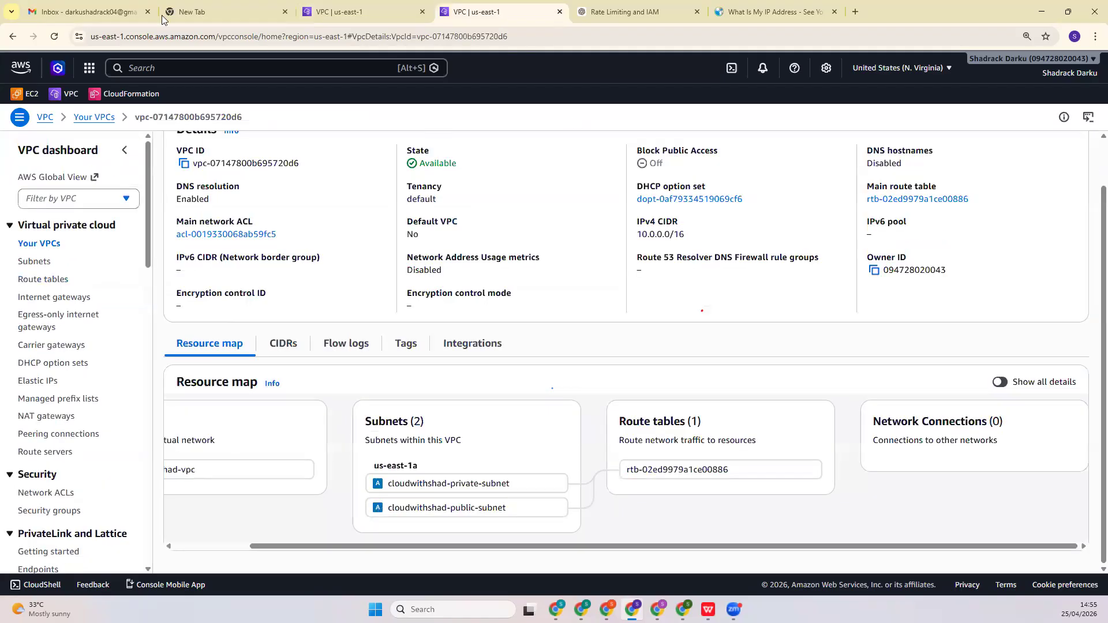
click(50, 37)
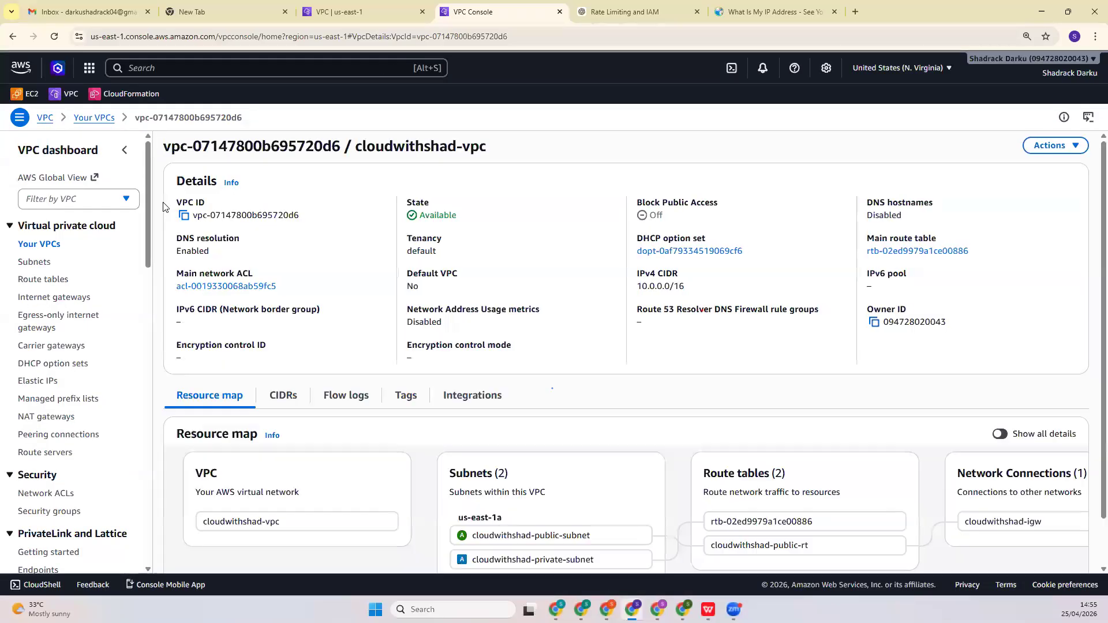
scroll(293, 326, down, 1)
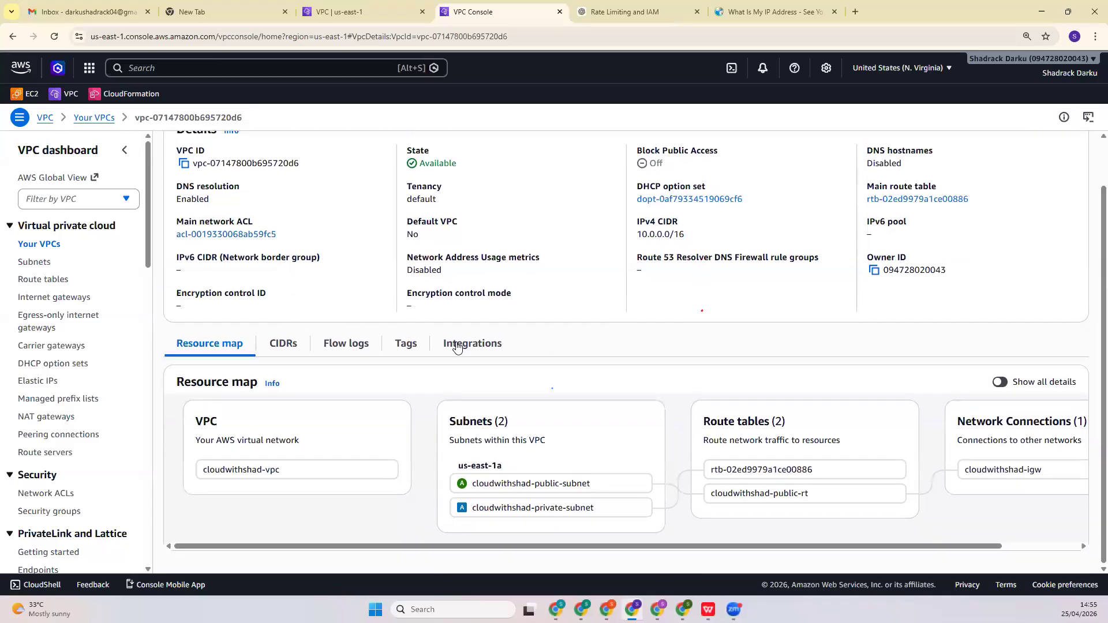
mouse_move(538, 488)
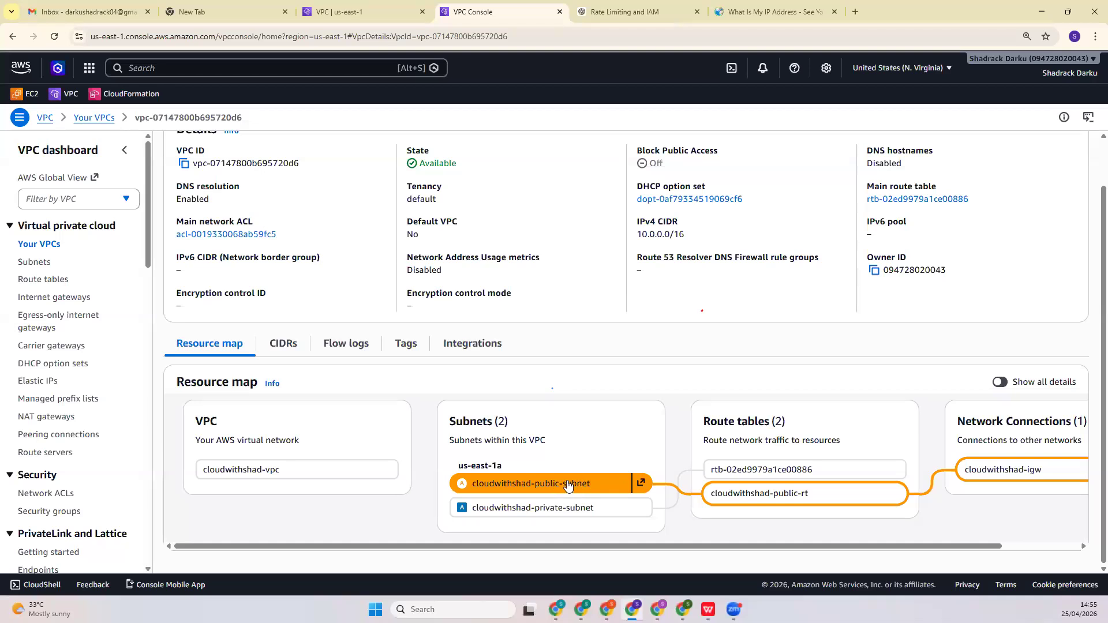
mouse_move(735, 501)
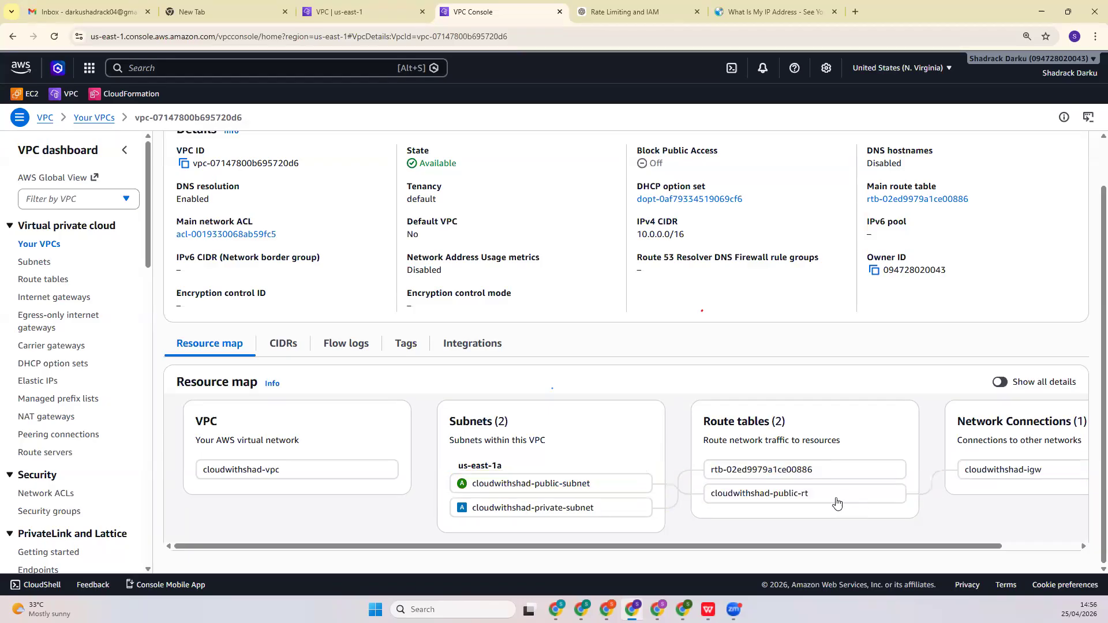
mouse_move(590, 491)
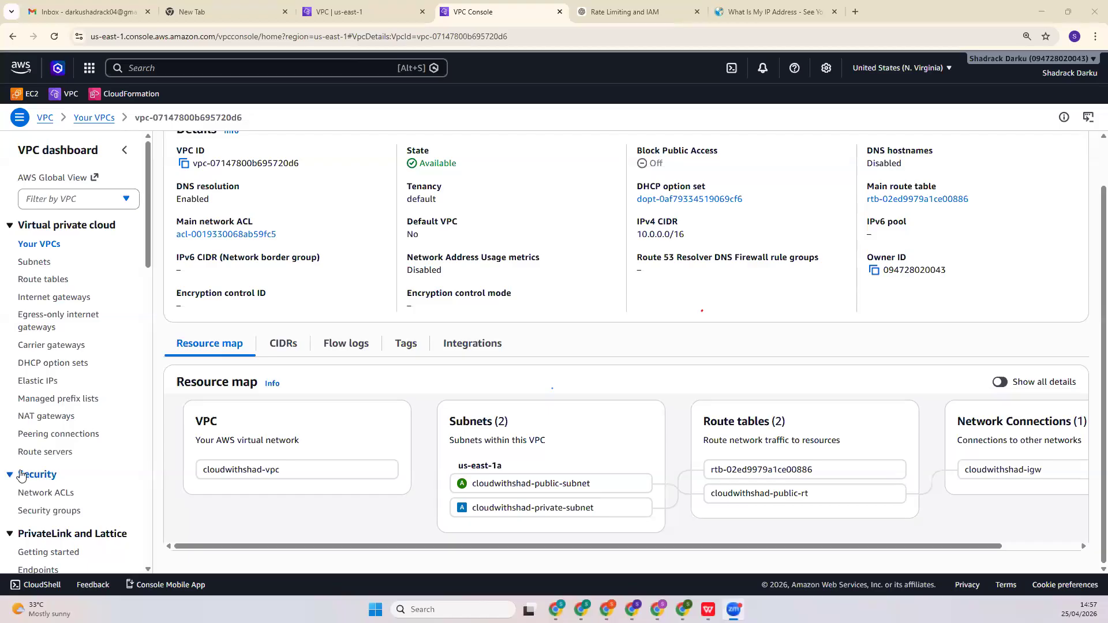
Start a new security group named "cloudwithshad-bastion-sg" in the cloudwithshad-vpc VPC
click(58, 512)
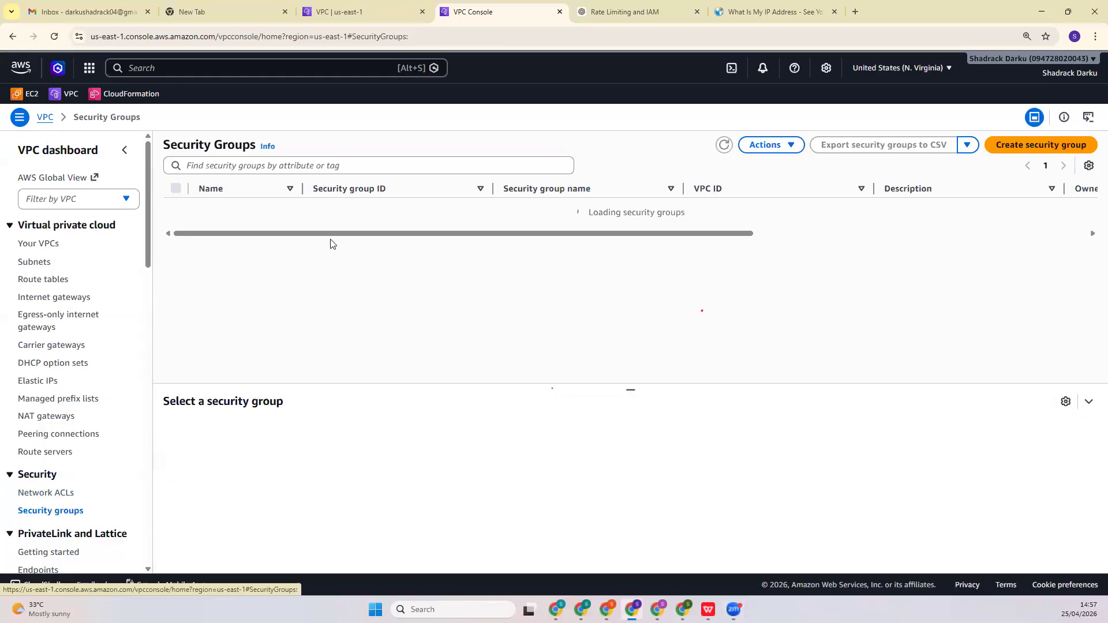
click(1001, 151)
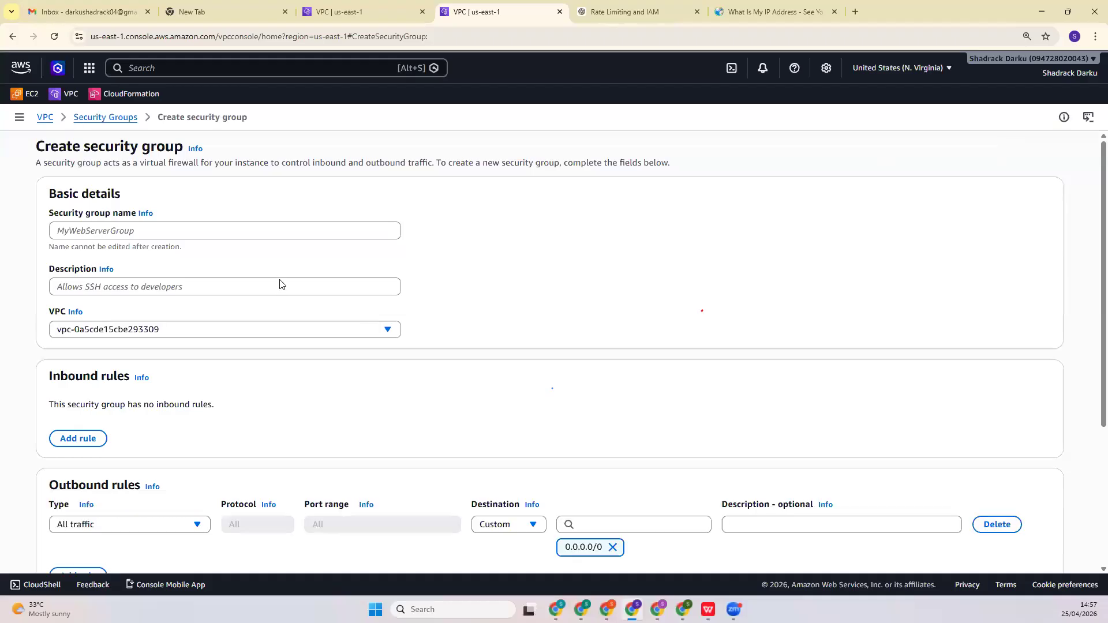
click(321, 231)
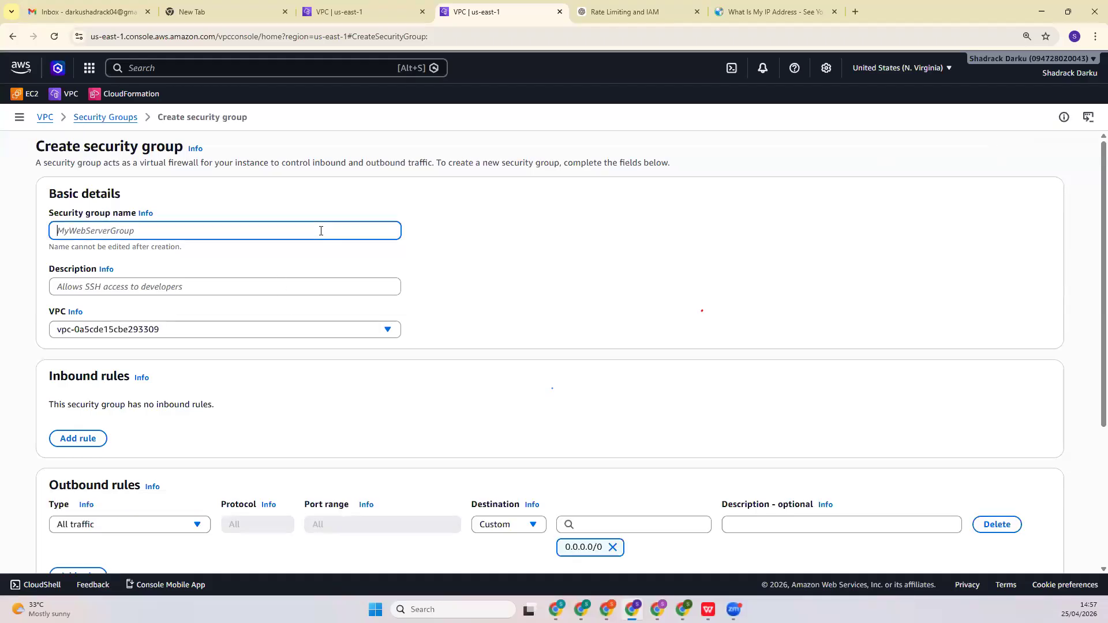
text(cloudwithshad)
text(-bastion)
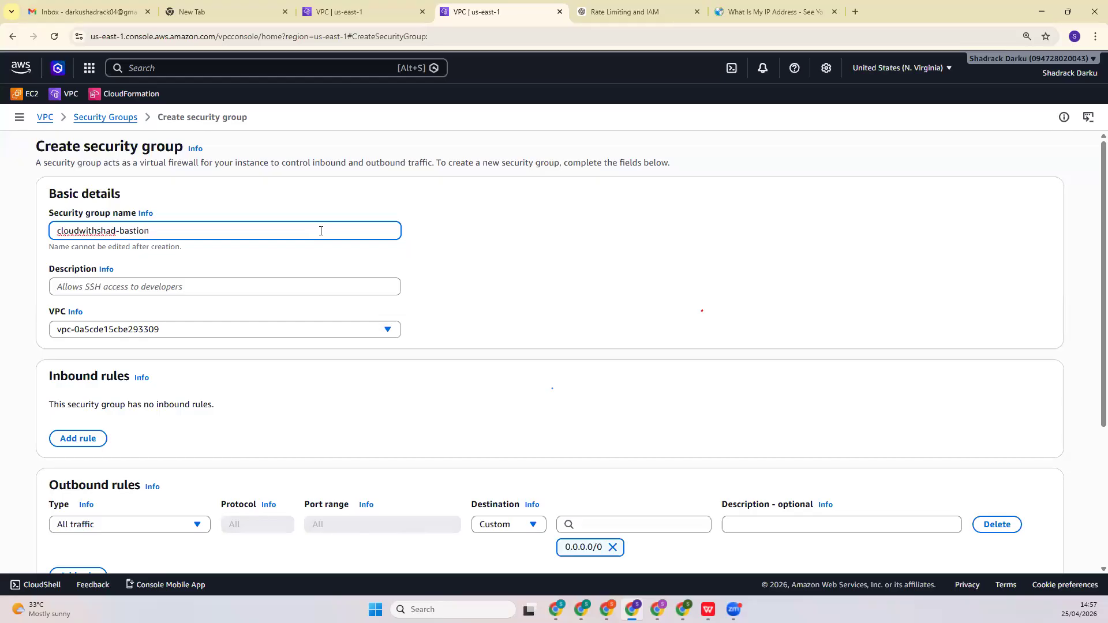
text(-sg)
click(285, 287)
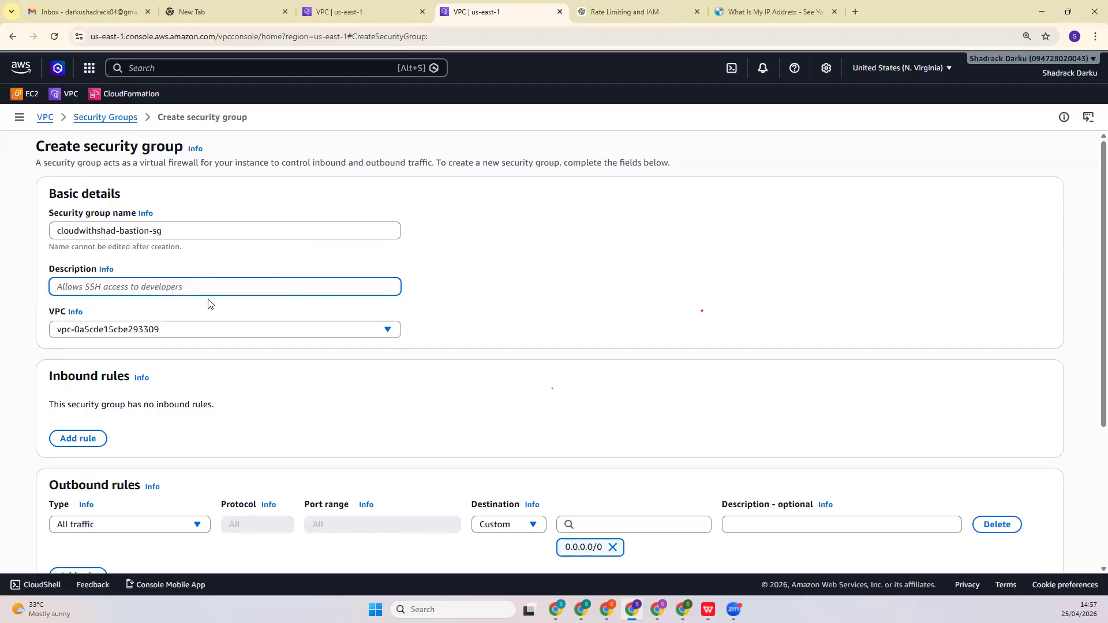
click(247, 329)
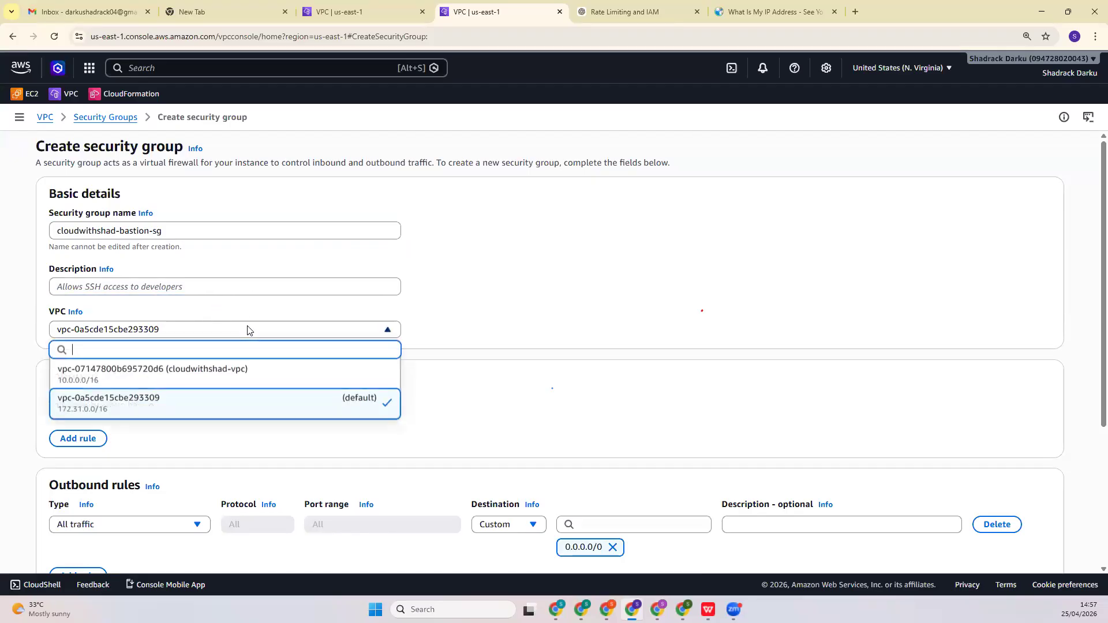
click(239, 379)
Add an inbound SSH rule to the security group with My IP as its source
scroll(239, 381, down, 1)
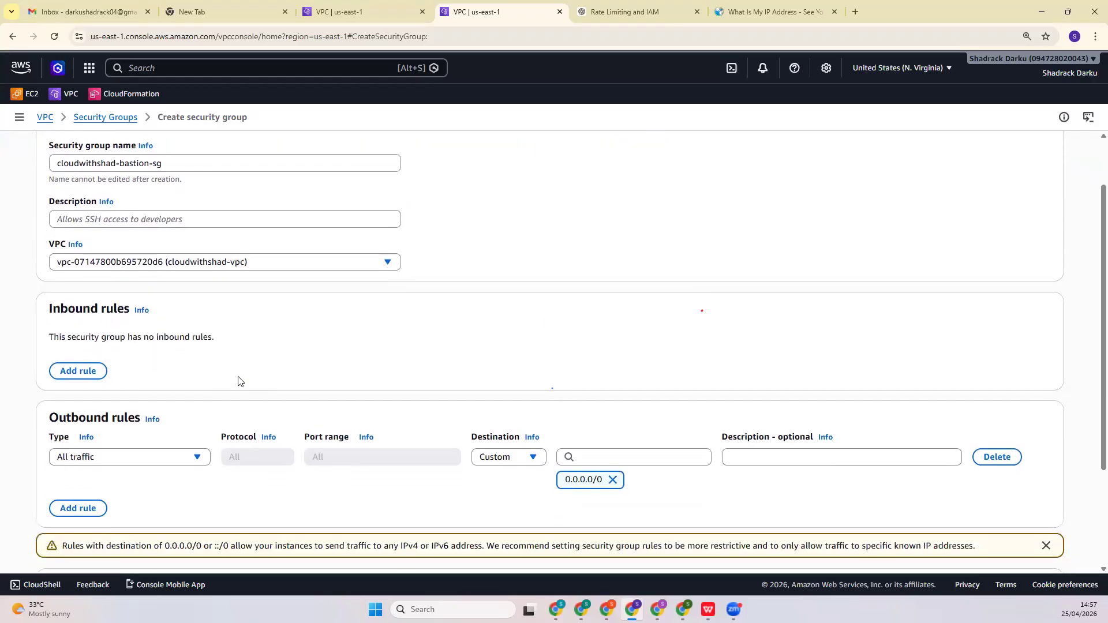
scroll(239, 381, down, 1)
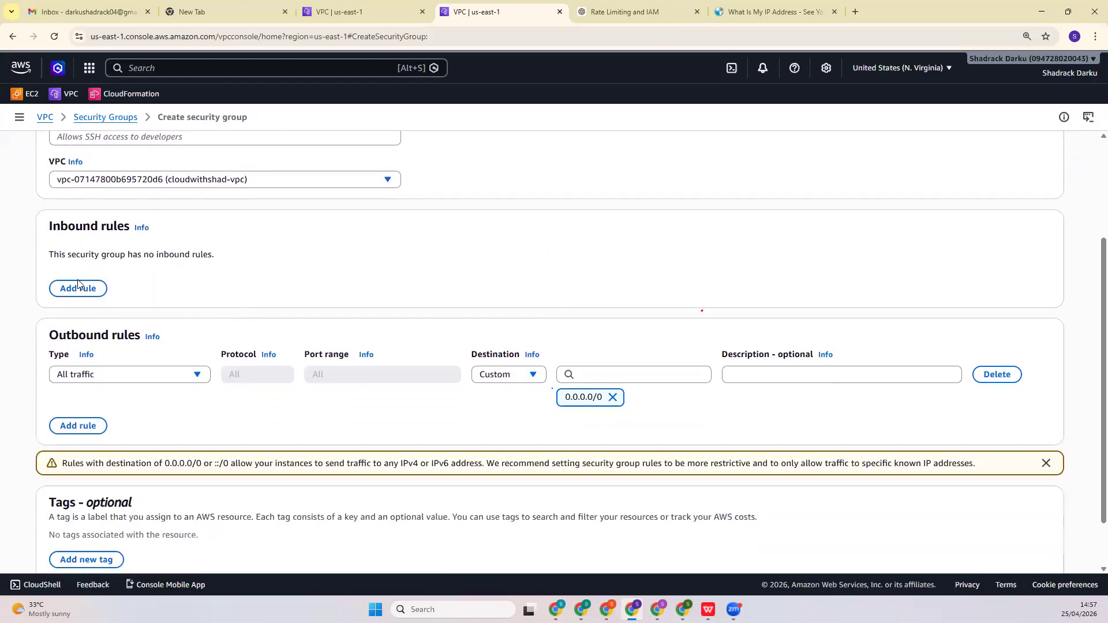
click(88, 287)
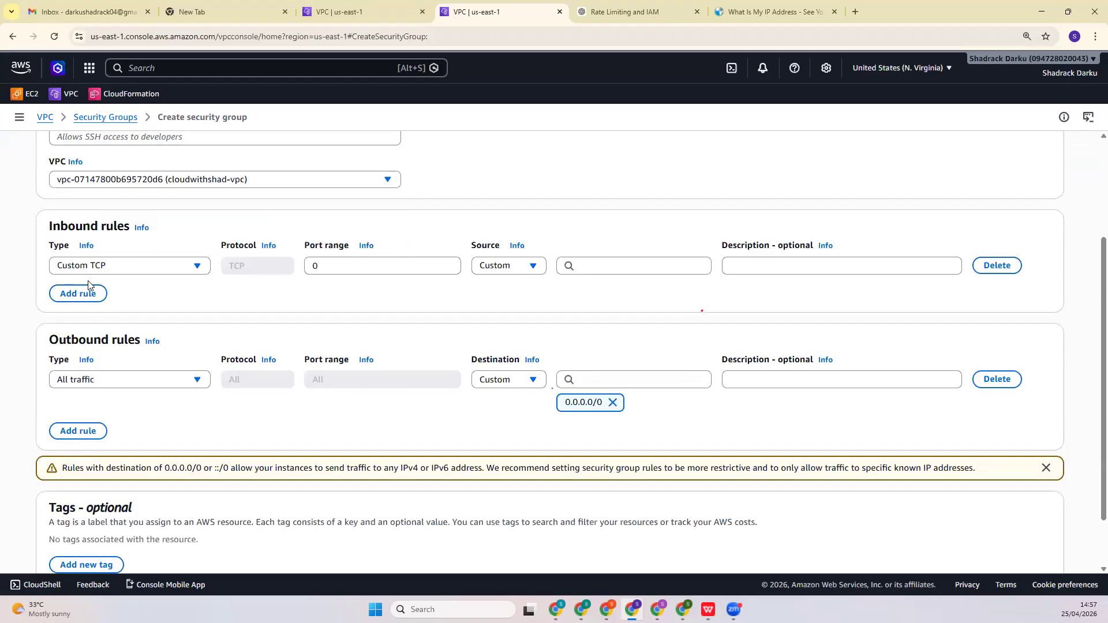
click(202, 266)
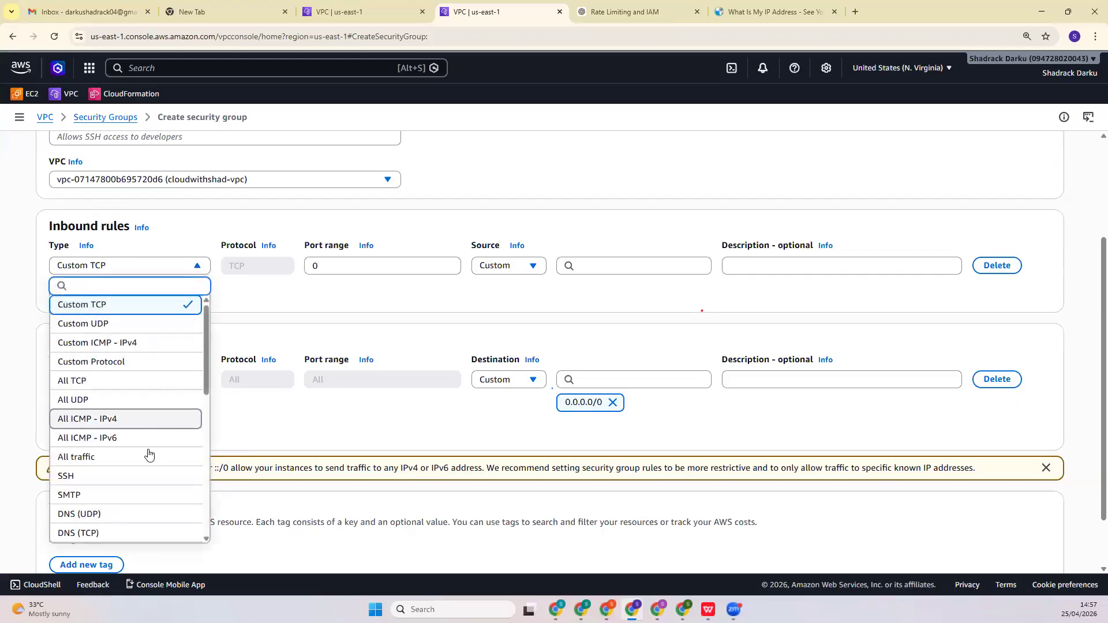
click(144, 477)
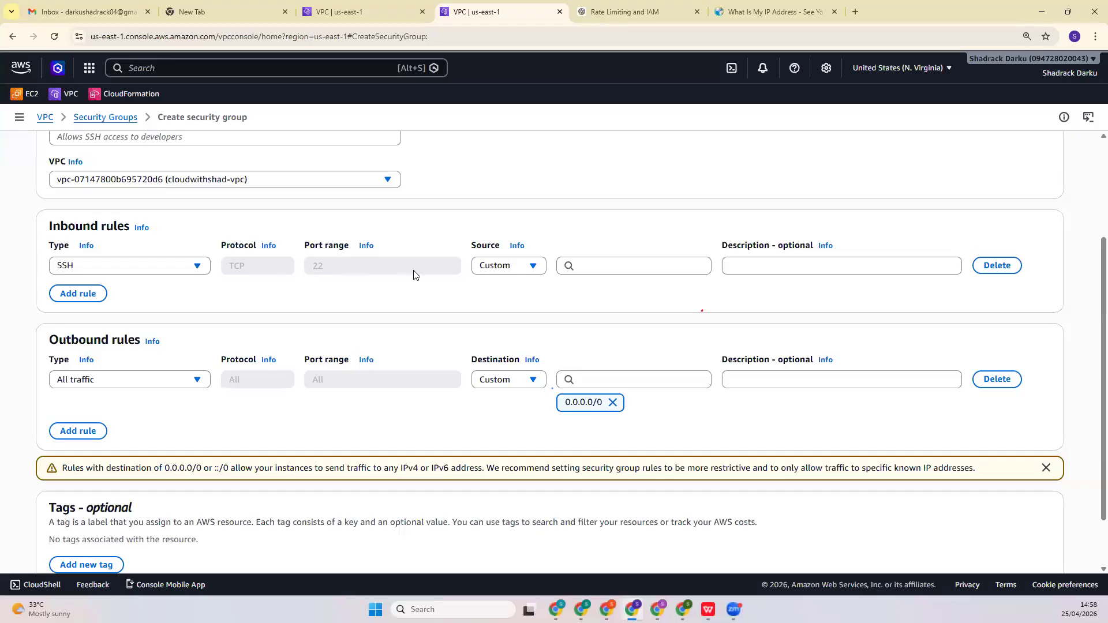
click(532, 267)
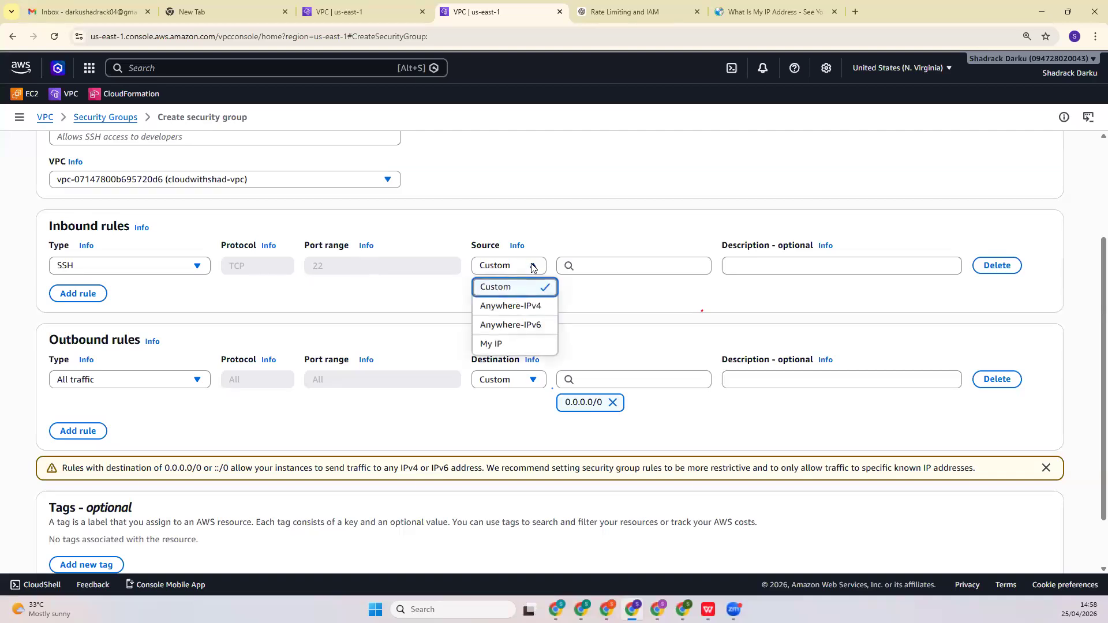
click(519, 344)
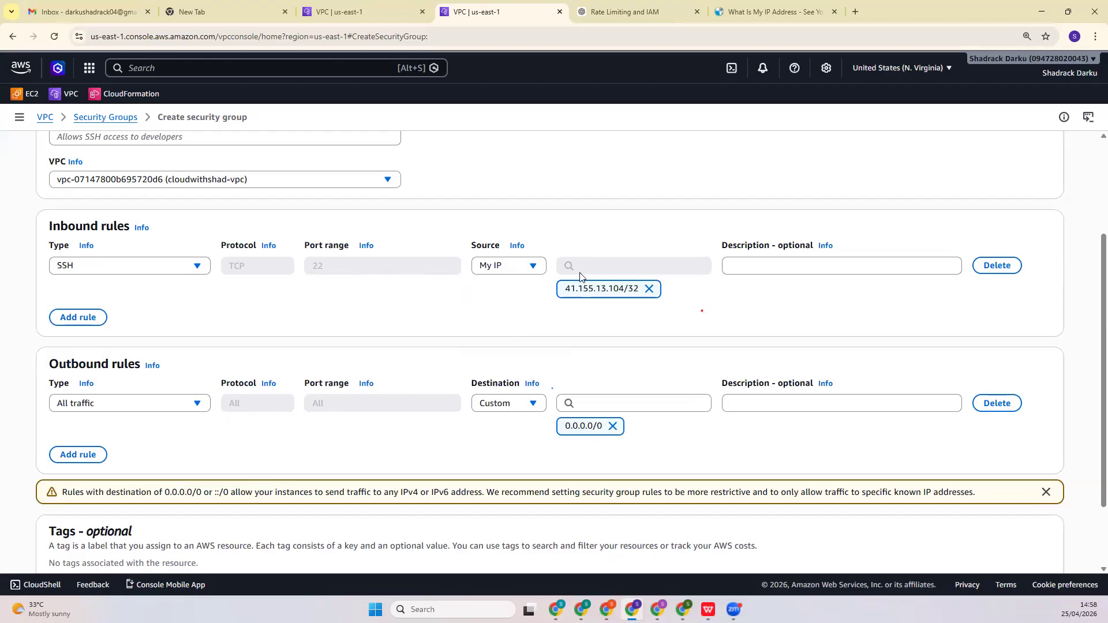
Check the computer's public IPv4 address on whatismyipaddress.com against the SSH rule's source, and return to the security group form
click(734, 11)
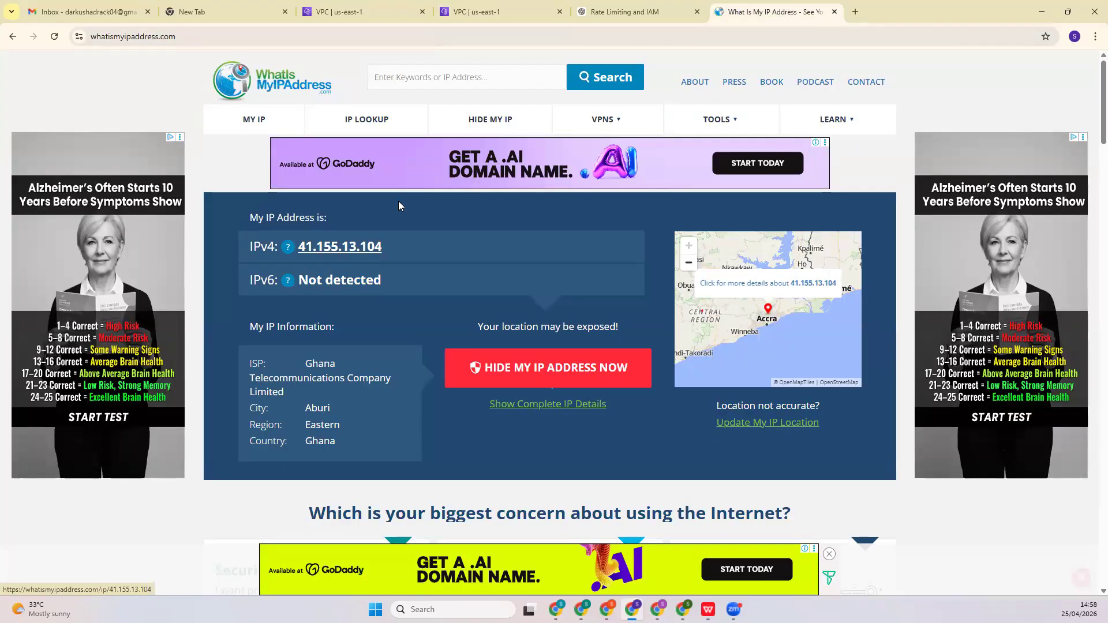
click(495, 13)
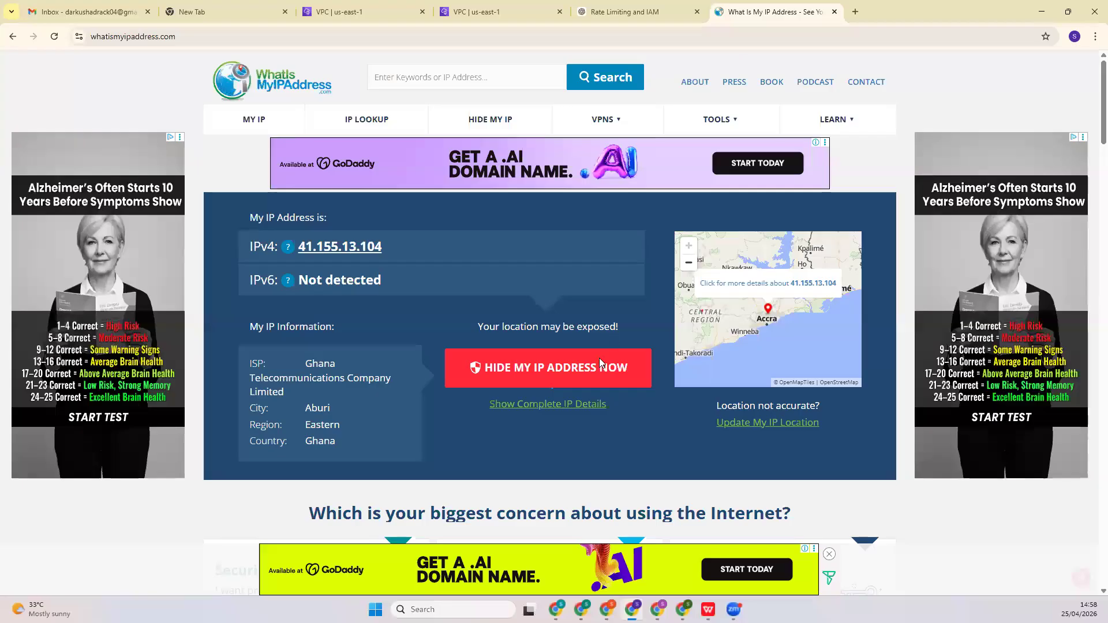
click(758, 16)
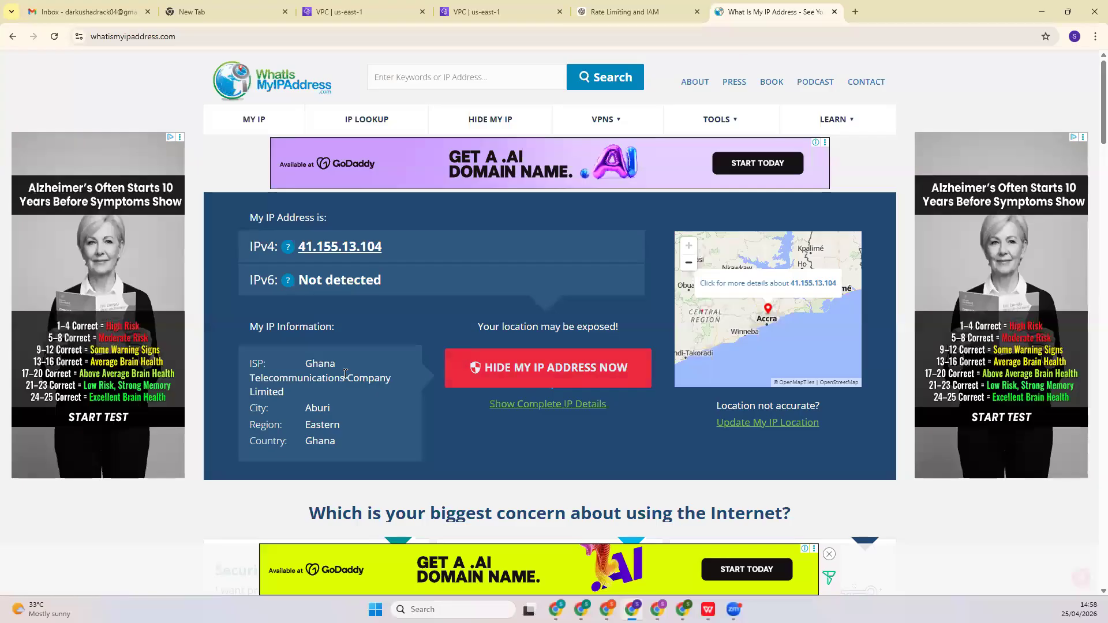
click(469, 14)
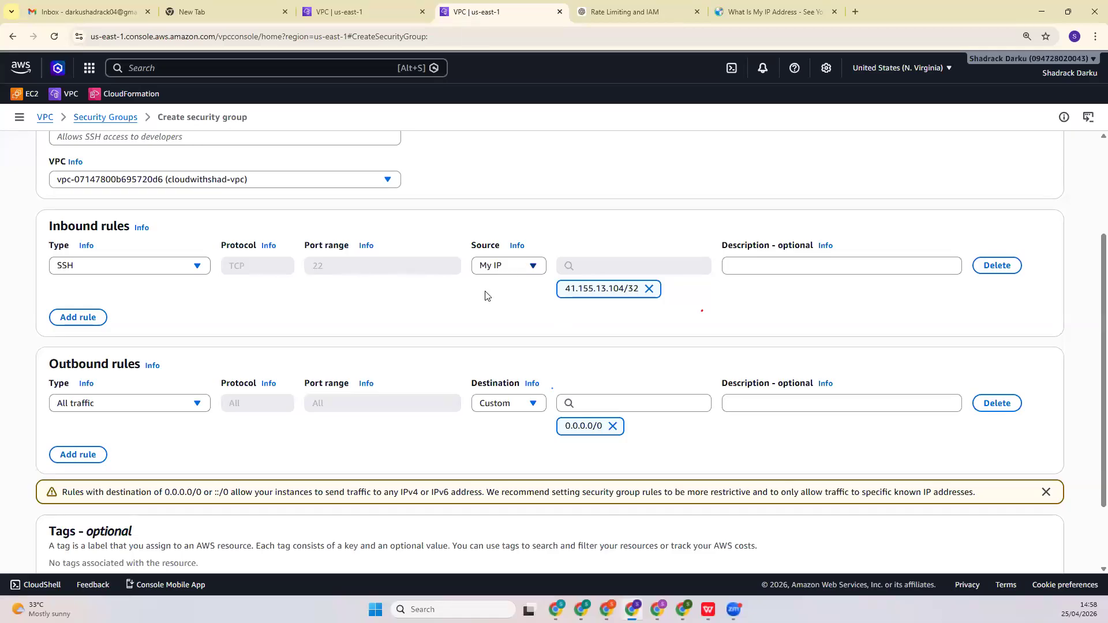
Try Anywhere-IPv4 as the SSH rule's source, and switch the source to Custom
click(114, 265)
click(317, 309)
click(508, 265)
click(517, 298)
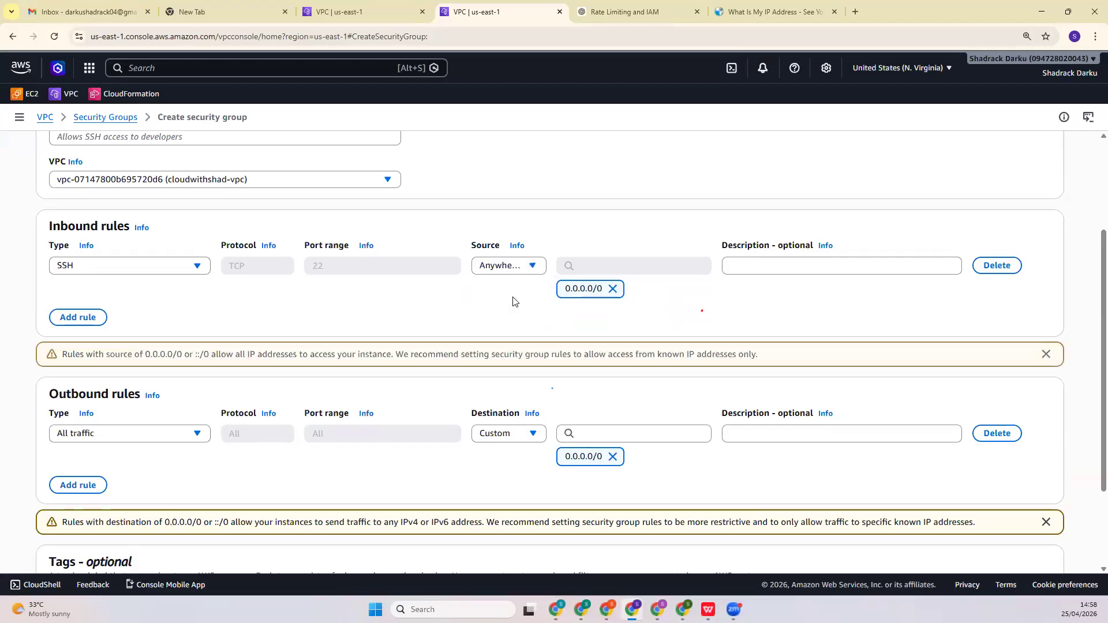
click(520, 270)
click(518, 288)
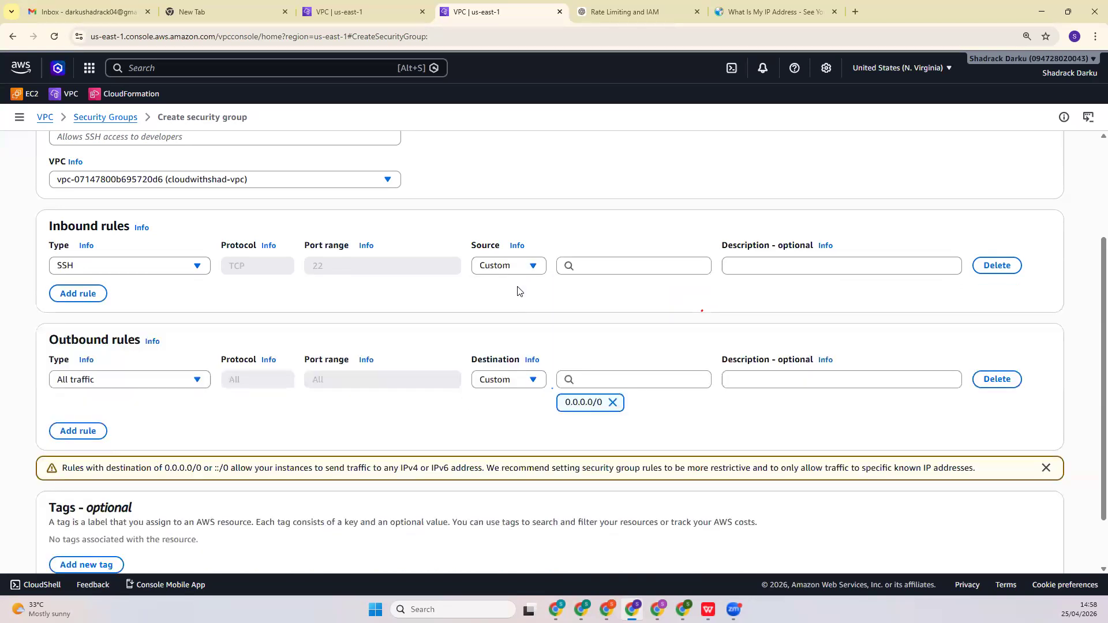
Try the public IPv4 address copied from whatismyipaddress.com with a /32 suffix as the SSH rule's custom source, and clear the entry
click(604, 265)
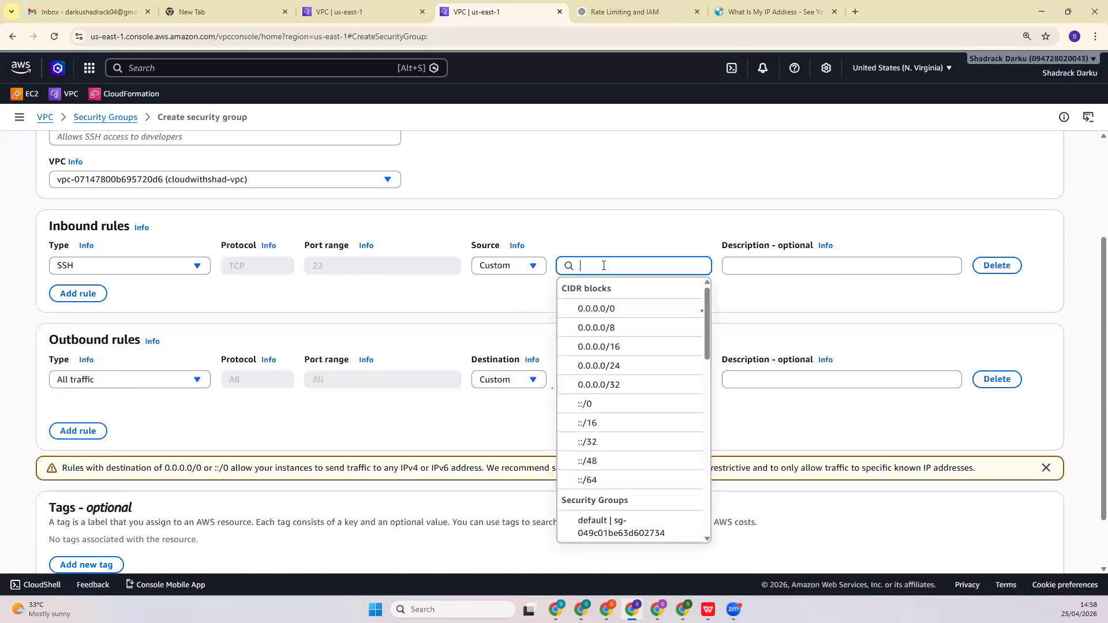
click(751, 5)
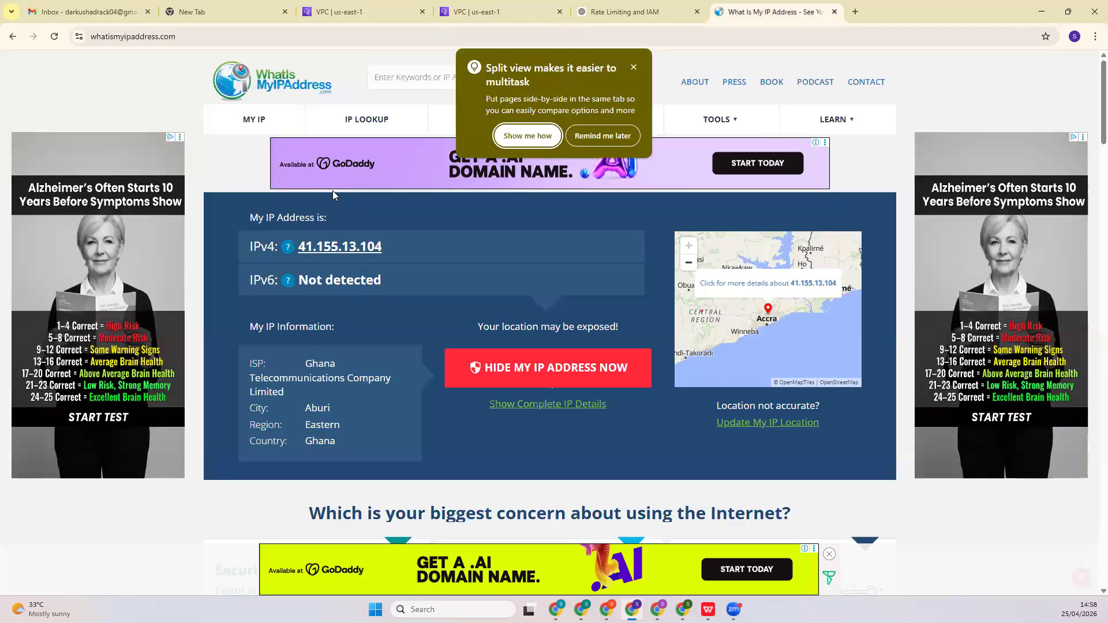
drag(393, 248, 298, 249)
key(ctrl+c)
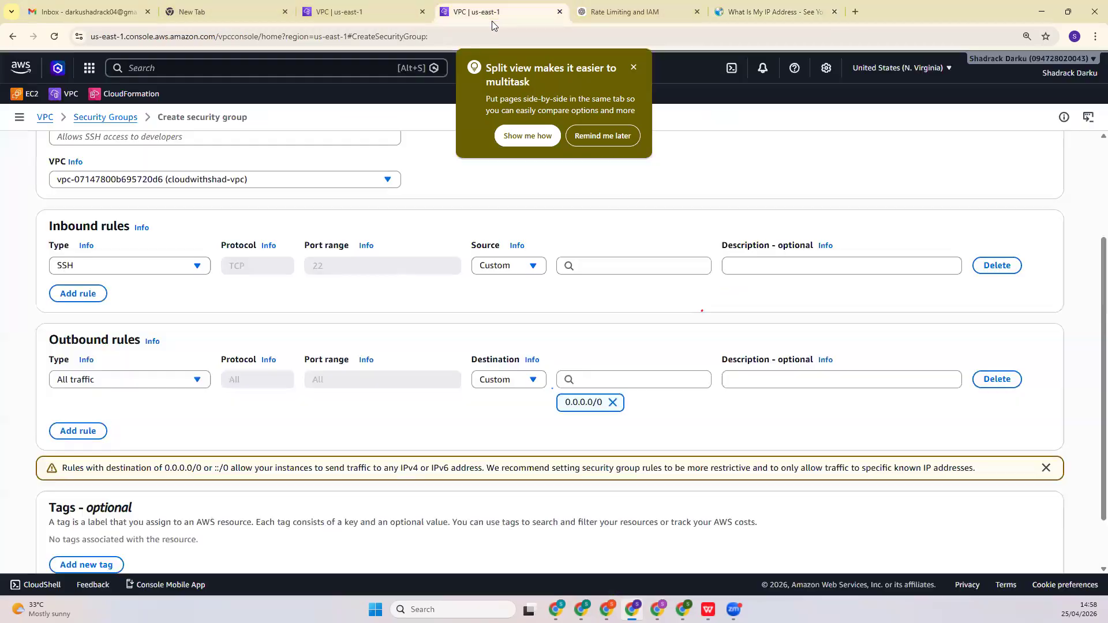
click(493, 19)
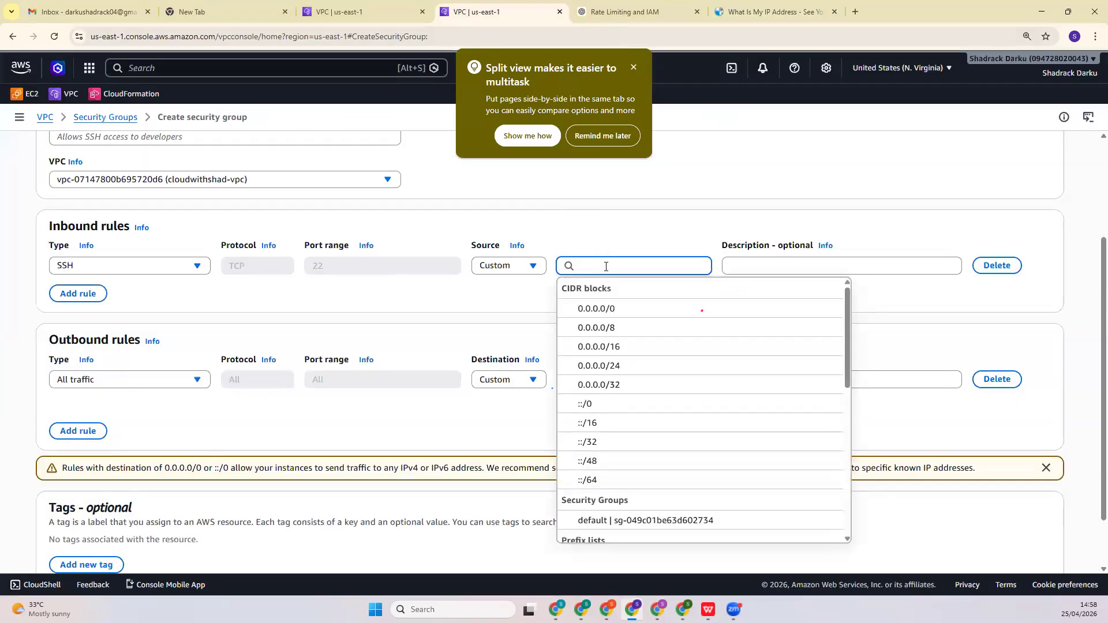
key(ctrl+v)
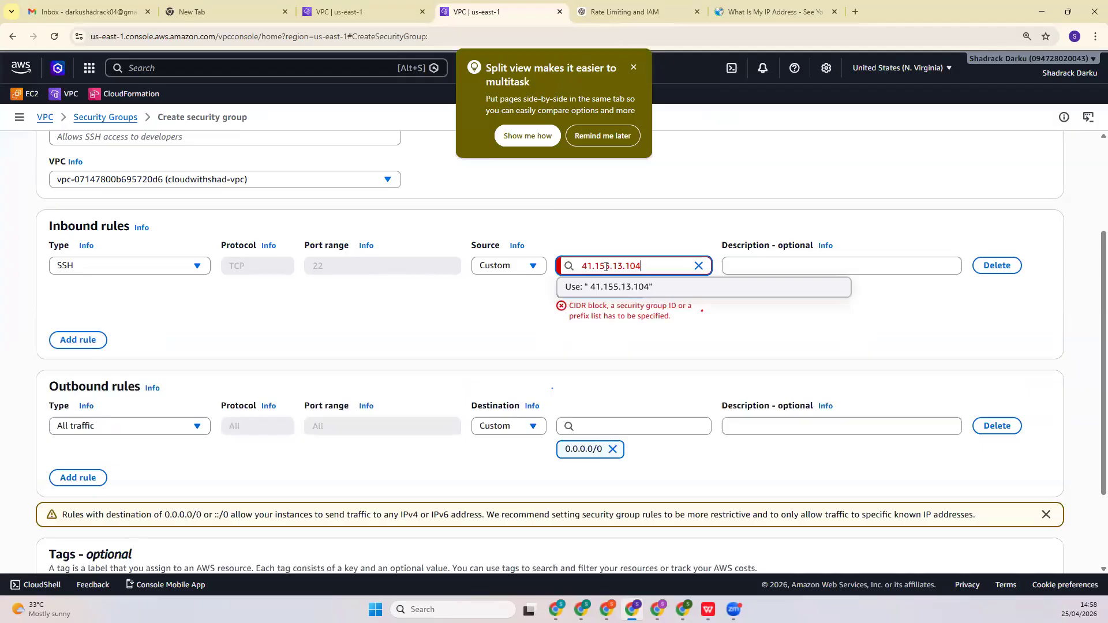
text(/32)
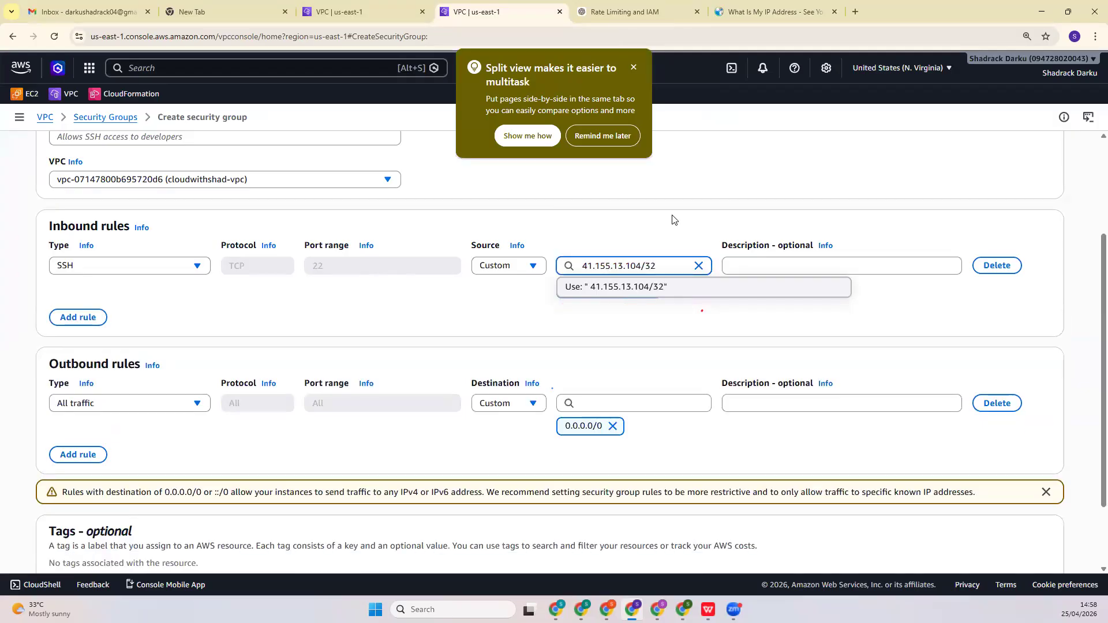
key(Return)
click(697, 265)
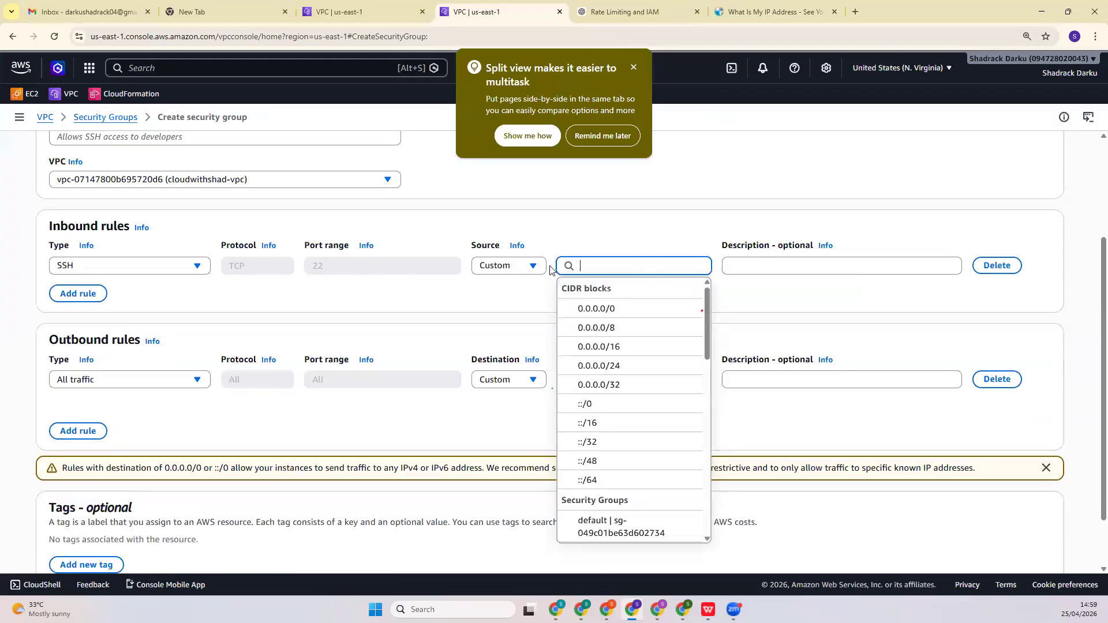
Set the inbound SSH rule's source to My IP and dismiss the browser's split view tip
click(533, 266)
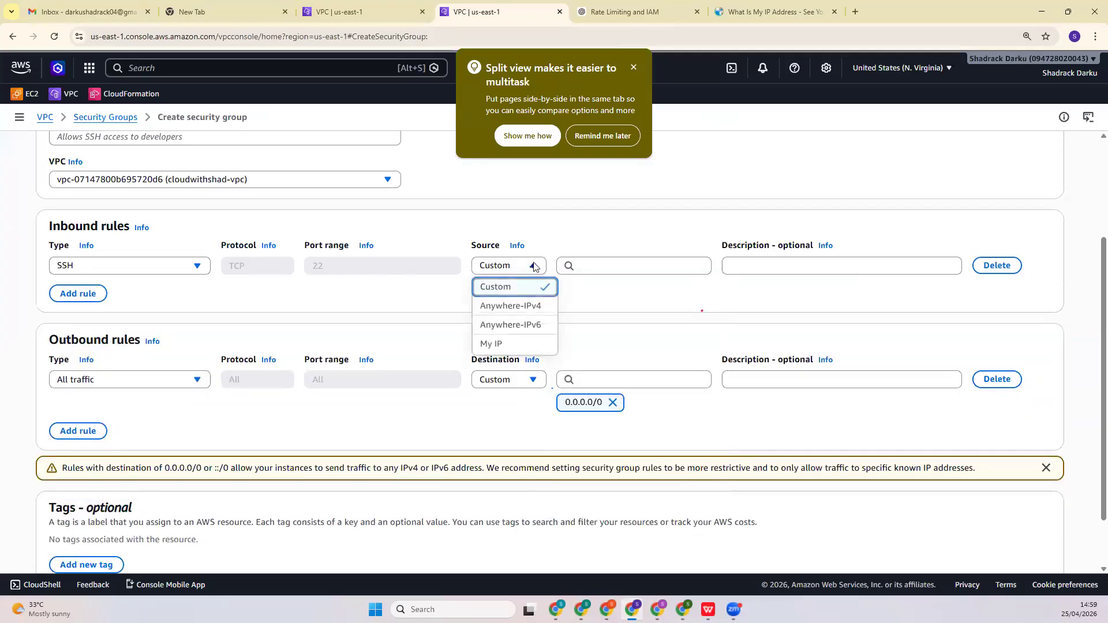
click(519, 343)
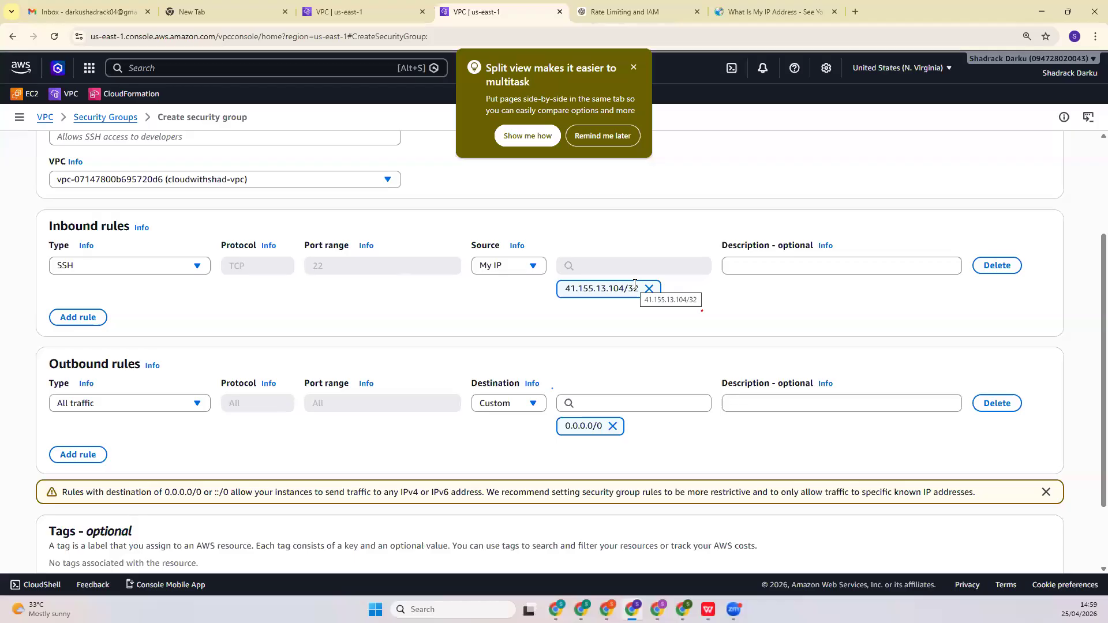
click(634, 64)
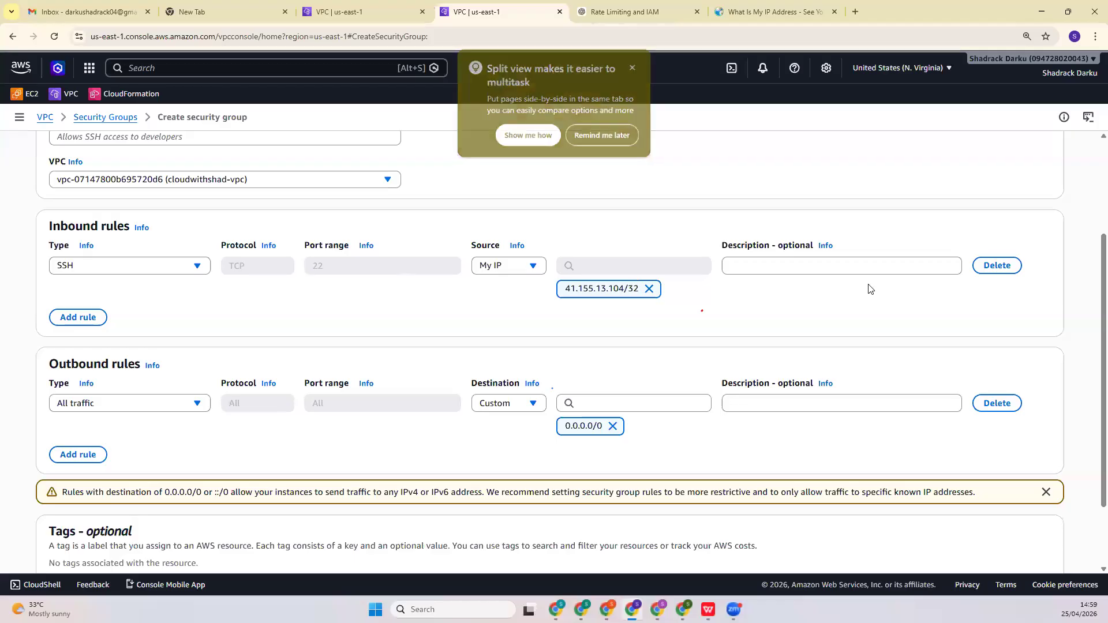
Describe the inbound SSH rule as "home laptop to bastion"
click(825, 262)
text(h)
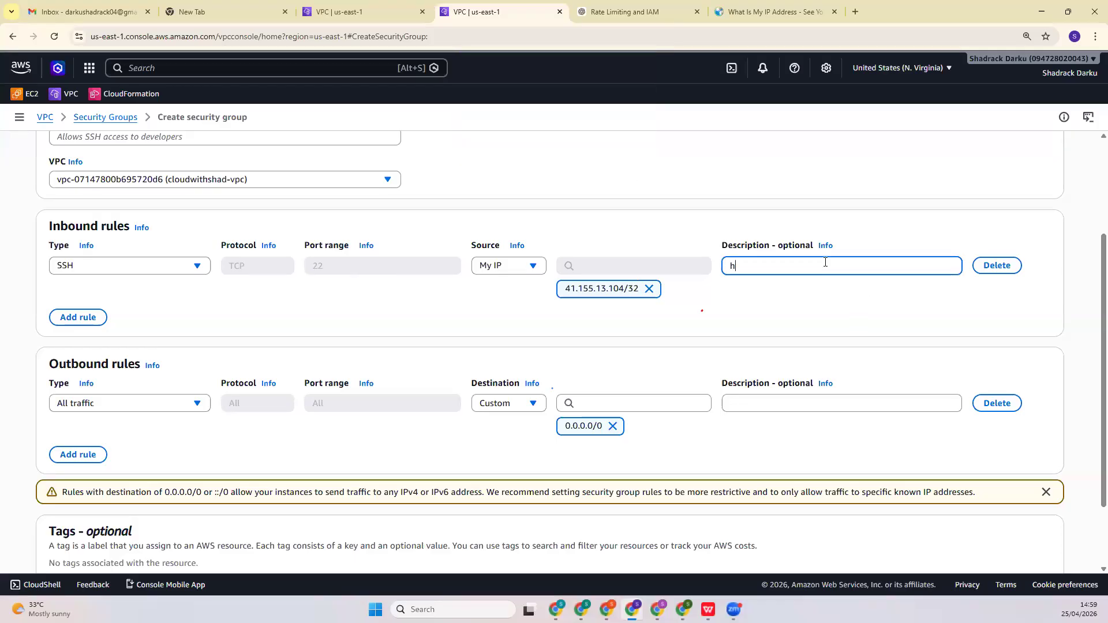
text(ome laptop to bastios)
key(BackSpace)
text(n)
click(86, 317)
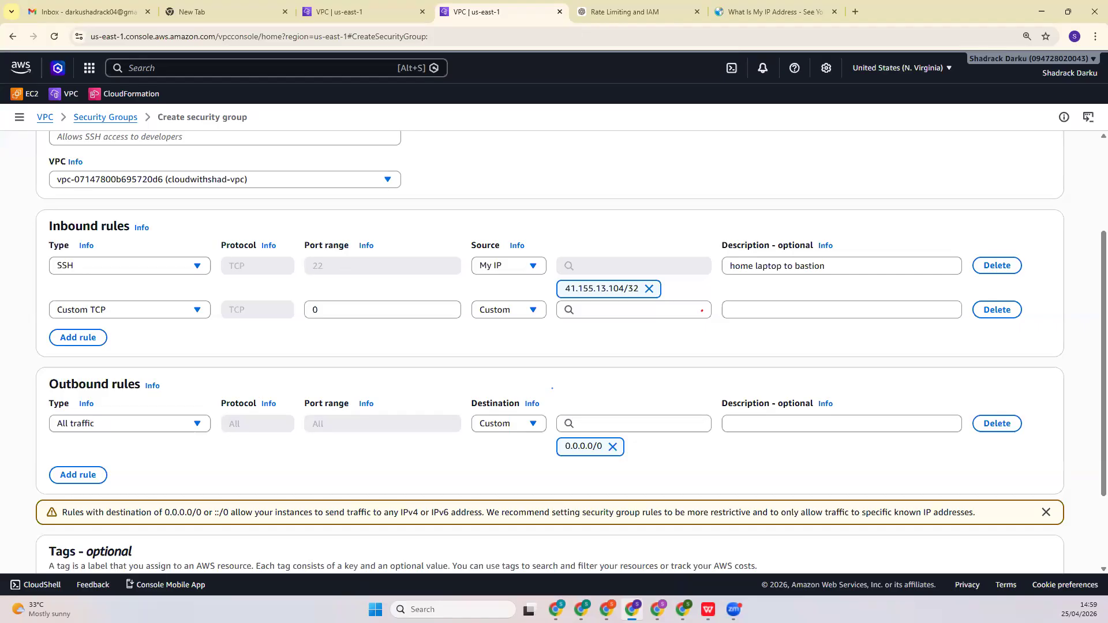
scroll(256, 375, down, 2)
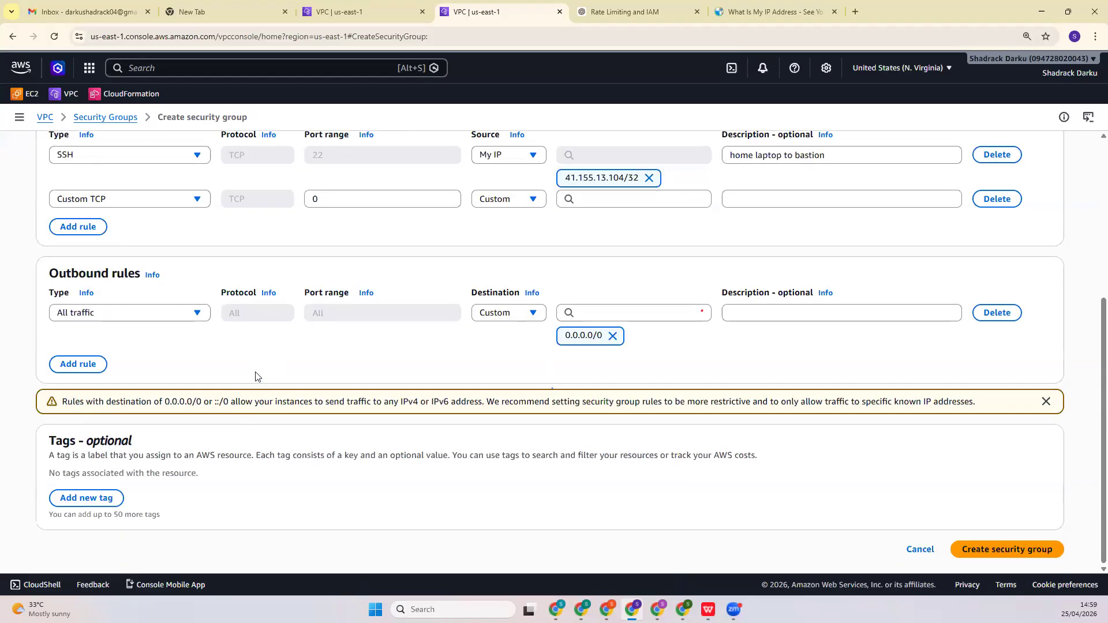
click(970, 552)
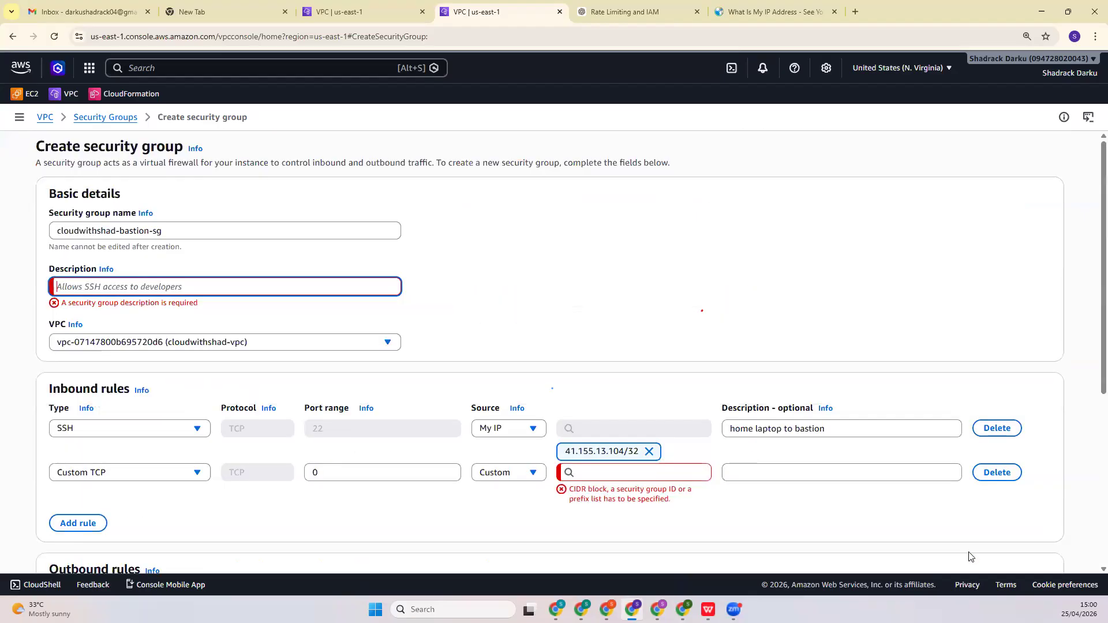
scroll(924, 551, down, 1)
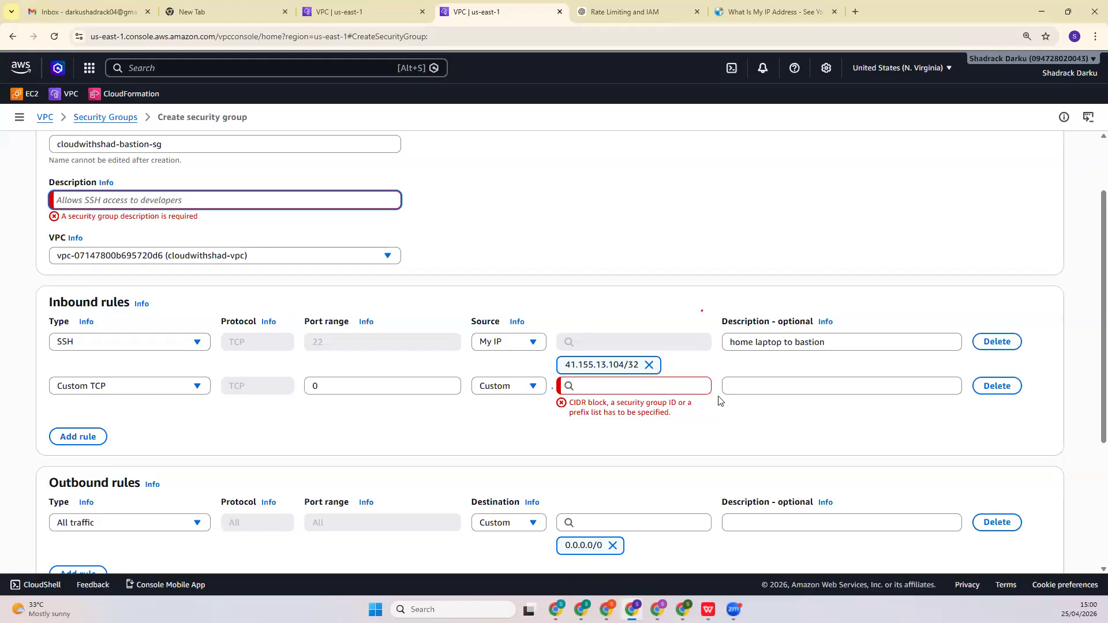
click(1007, 393)
Create the bastion security group with the description "allow ssh from laptop to bastion" and dismiss the notification
scroll(986, 444, down, 3)
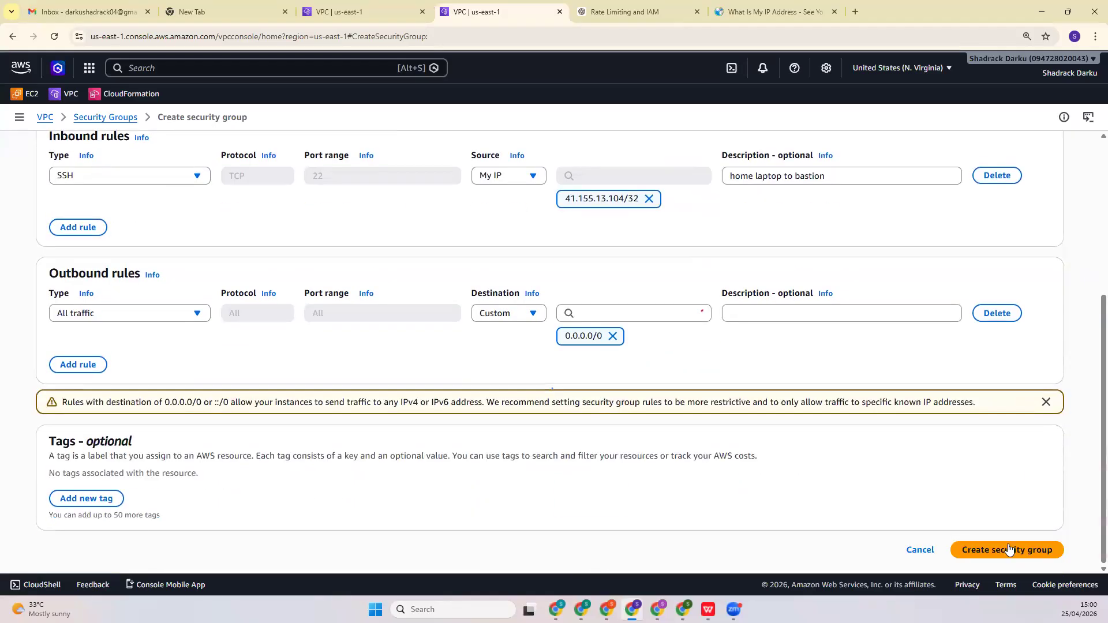
click(1007, 551)
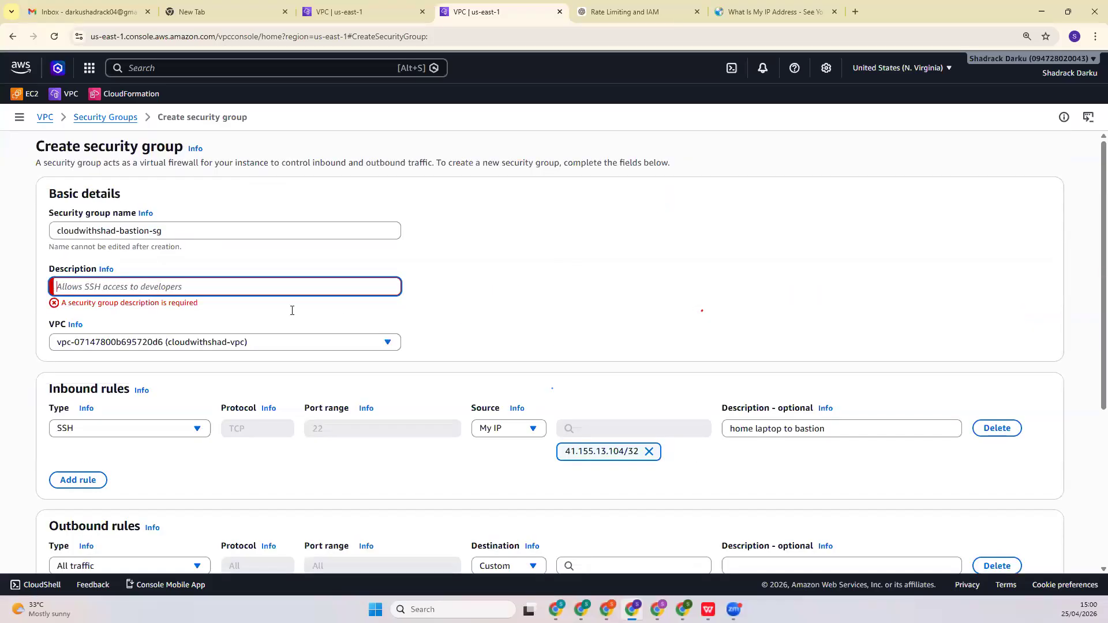
text(allow)
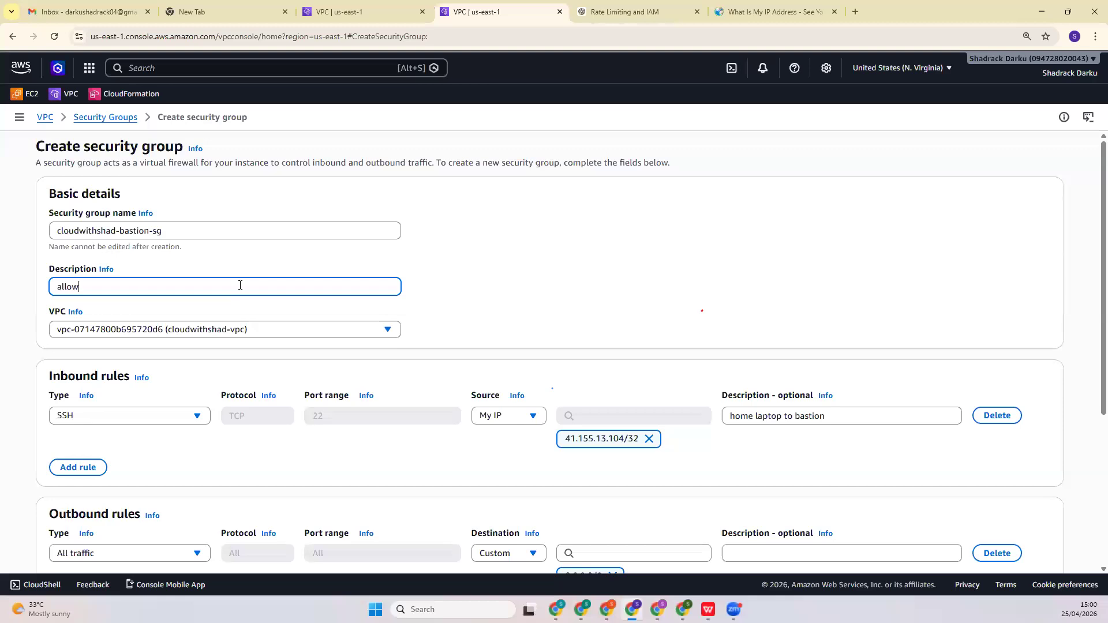
text( ssh from laptop to bastion)
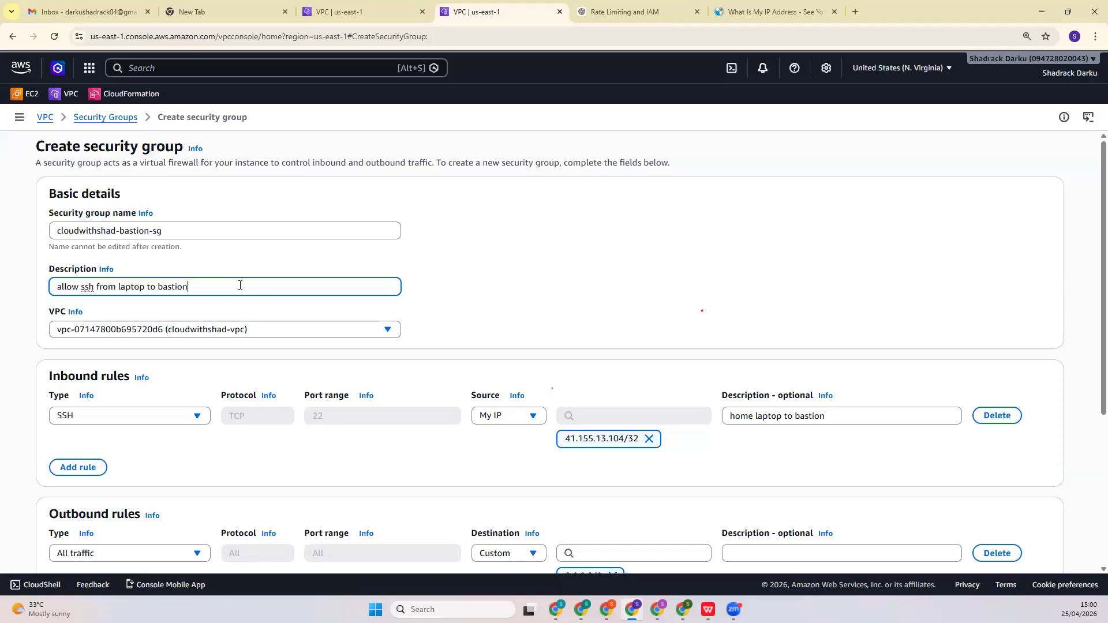
scroll(240, 285, down, 4)
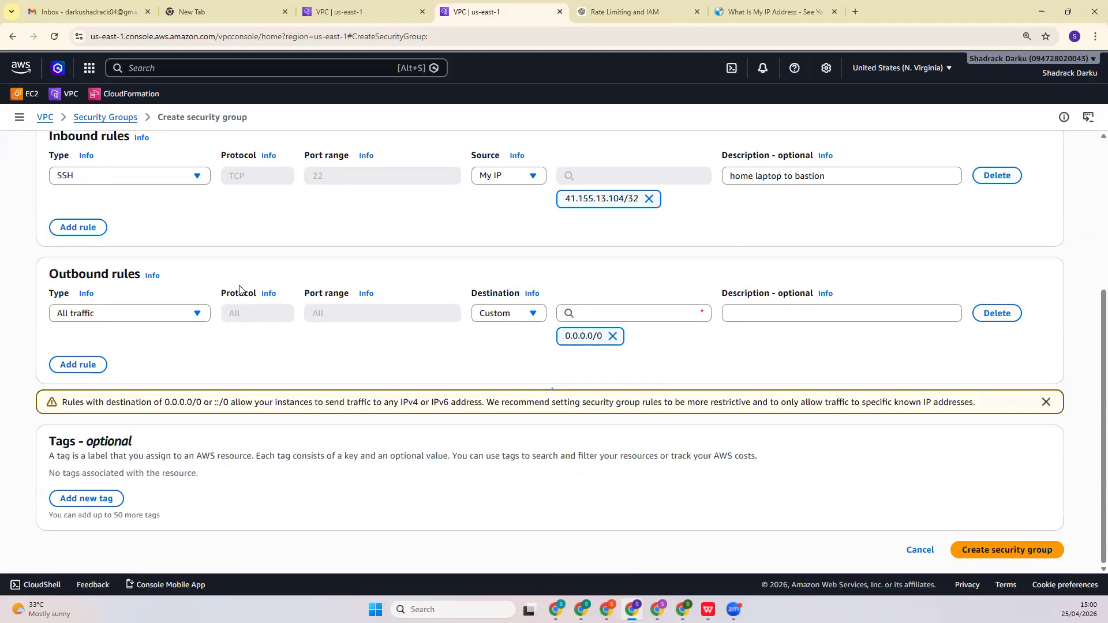
click(1052, 550)
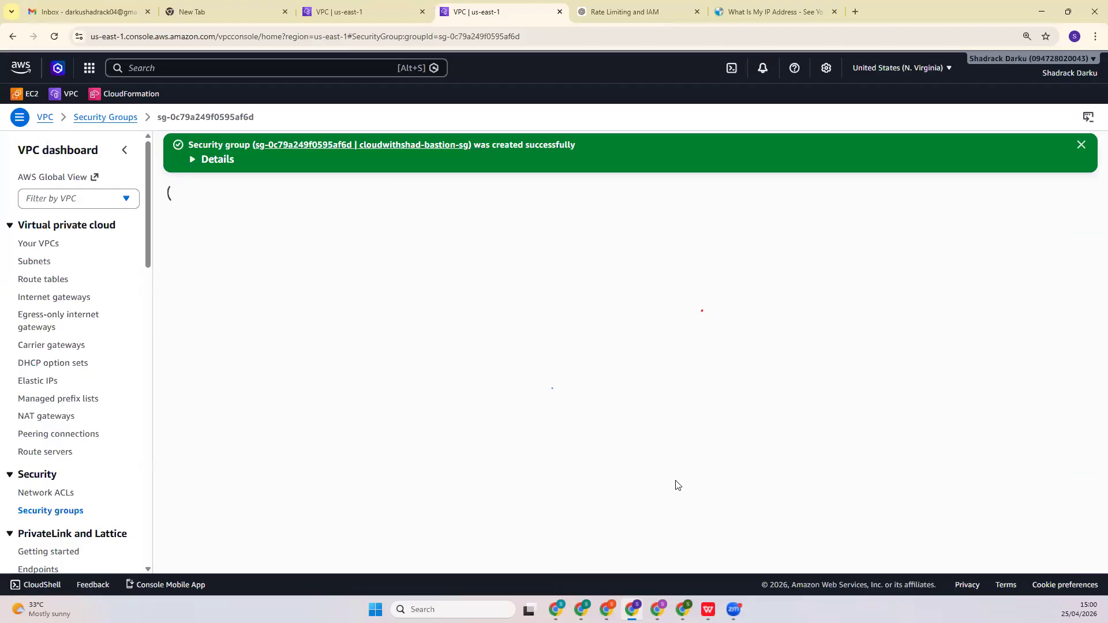
scroll(144, 525, down, 3)
scroll(152, 536, up, 4)
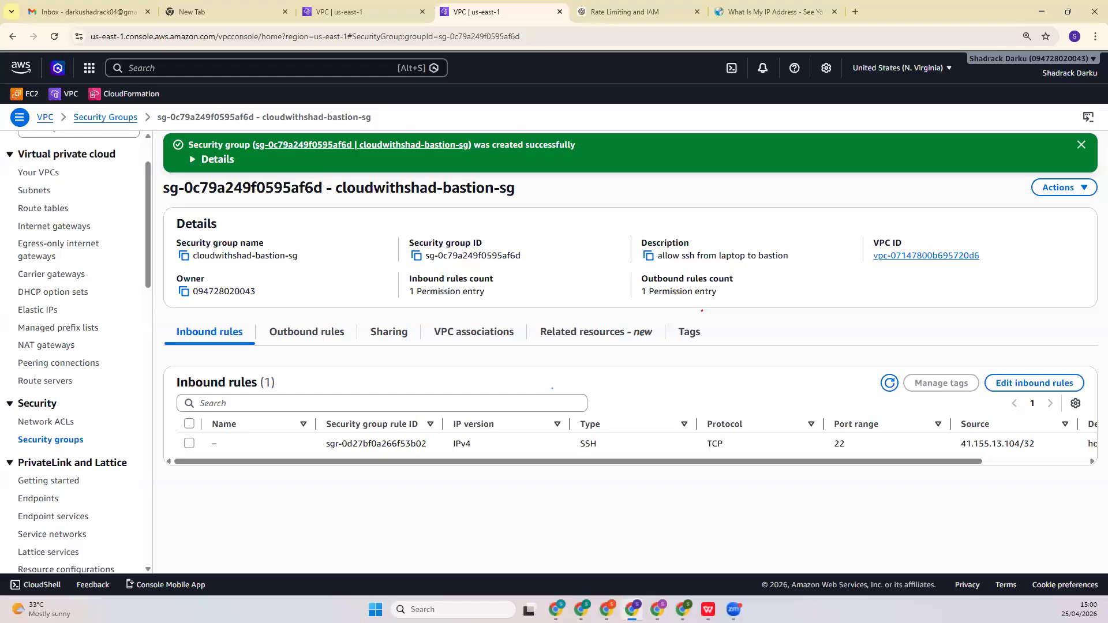
click(1081, 145)
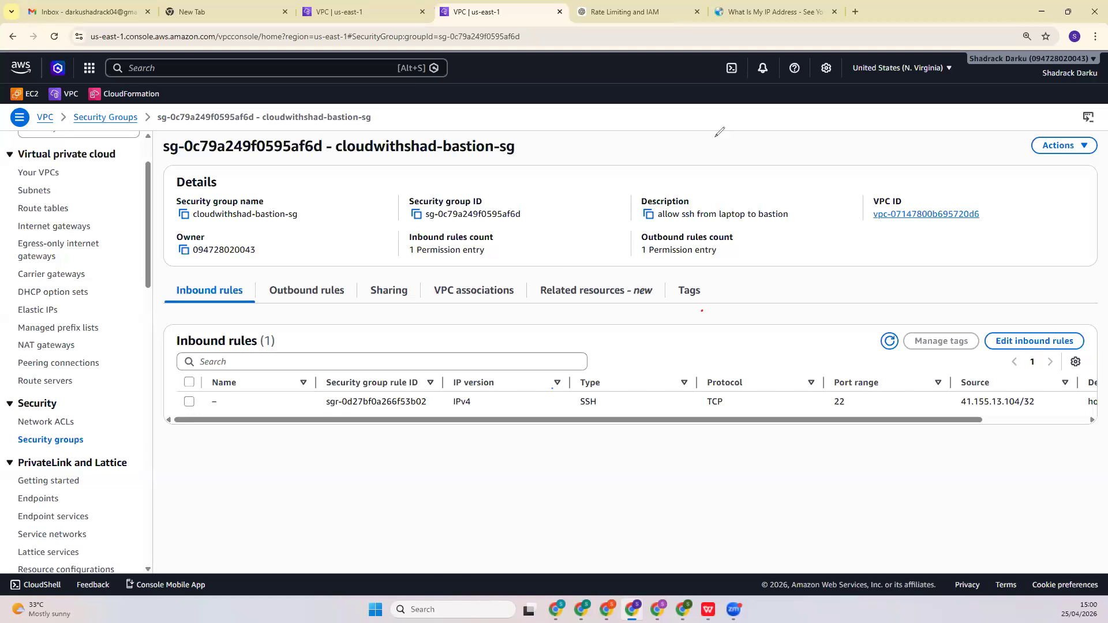
mouse_move(713, 125)
mouse_down()
mouse_move(718, 176)
mouse_move(714, 154)
mouse_up()
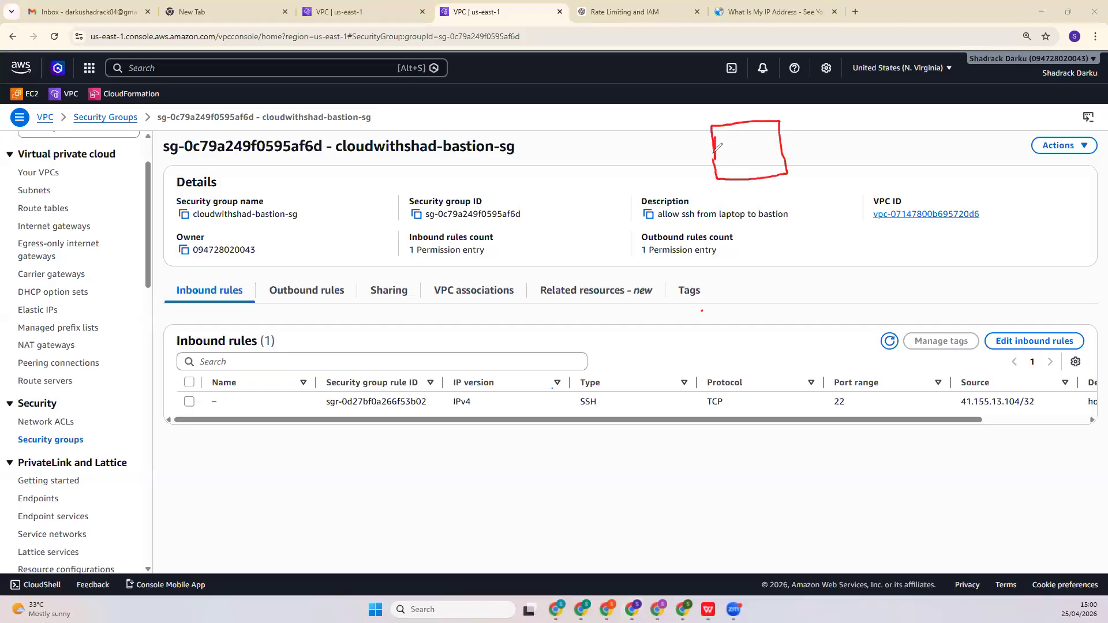
drag(837, 122, 846, 176)
mouse_move(839, 120)
mouse_down()
mouse_move(904, 162)
mouse_move(845, 178)
mouse_up()
mouse_move(734, 151)
mouse_down()
mouse_move(734, 140)
mouse_move(750, 141)
mouse_move(734, 154)
mouse_move(748, 164)
mouse_move(765, 151)
mouse_move(742, 123)
mouse_move(725, 132)
mouse_up()
click(724, 136)
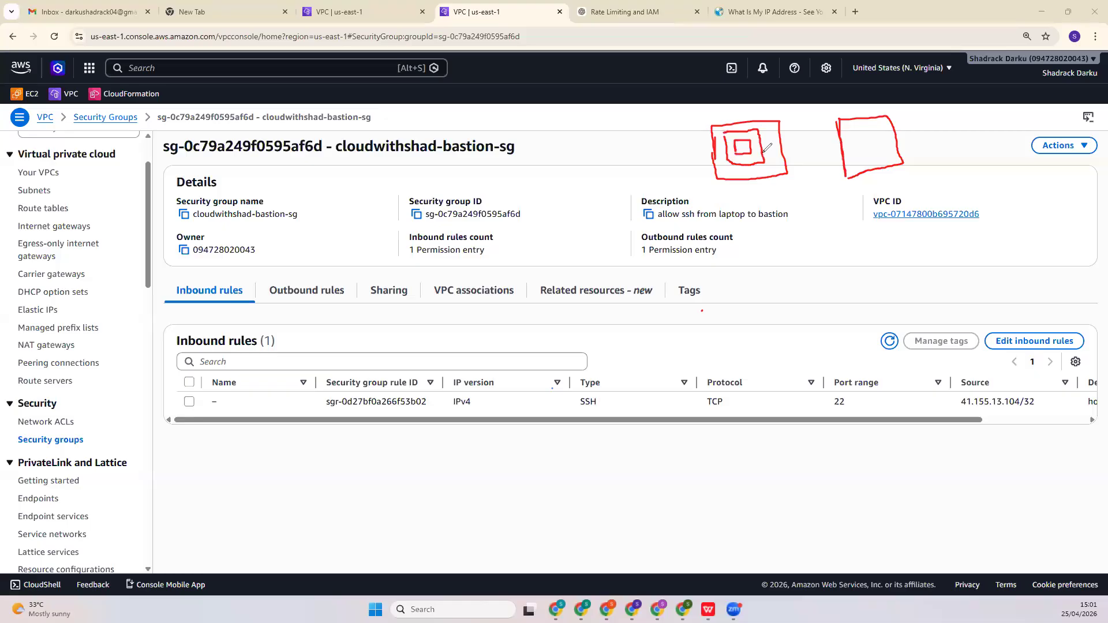
mouse_move(856, 135)
mouse_down()
mouse_move(858, 154)
mouse_move(870, 154)
mouse_move(880, 131)
mouse_move(857, 135)
mouse_move(852, 146)
mouse_move(883, 157)
mouse_move(898, 145)
mouse_move(872, 124)
mouse_move(847, 129)
mouse_up()
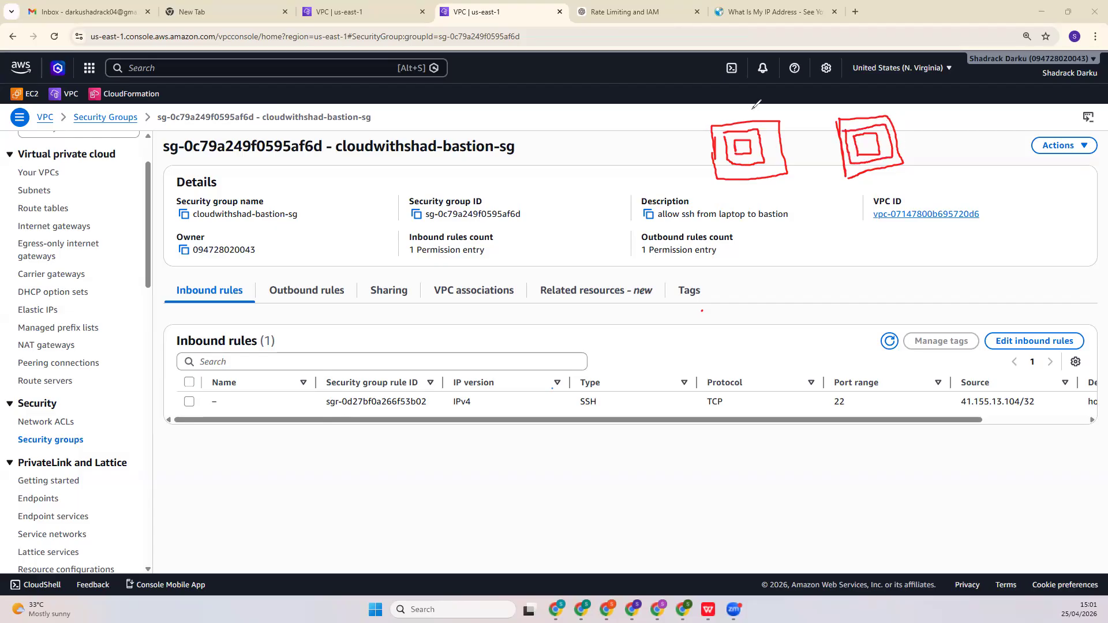
drag(754, 111, 768, 117)
mouse_move(917, 111)
mouse_down()
mouse_move(908, 120)
mouse_move(926, 116)
mouse_move(922, 132)
mouse_move(942, 117)
mouse_up()
click(865, 143)
drag(864, 140, 874, 151)
mouse_move(775, 102)
mouse_down()
mouse_move(748, 118)
mouse_move(784, 107)
mouse_move(772, 101)
mouse_up()
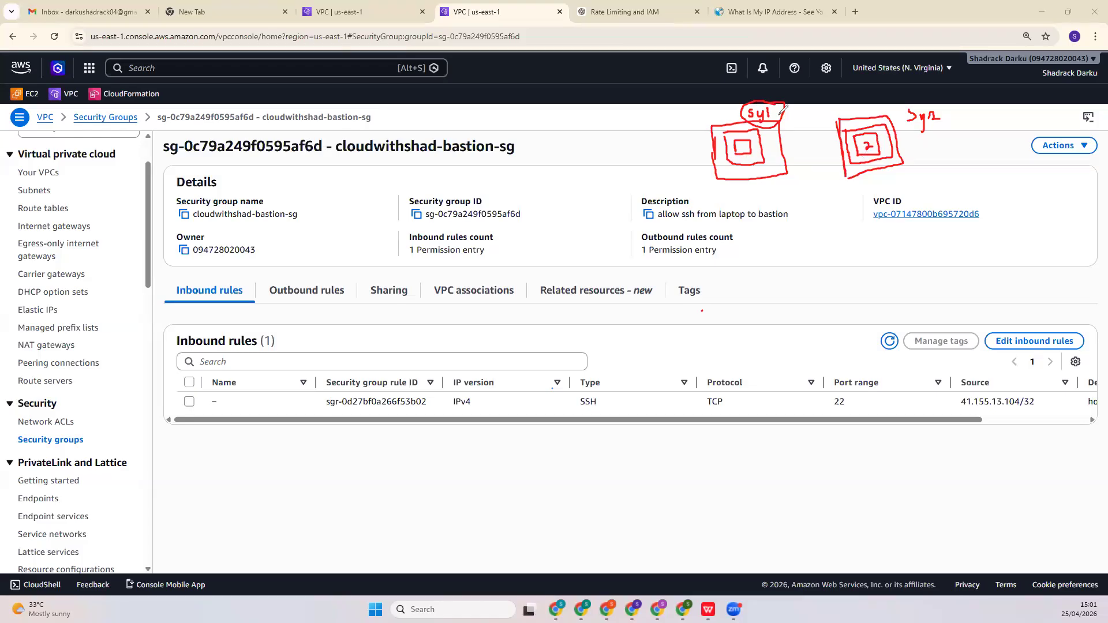
drag(783, 117, 855, 141)
mouse_move(909, 108)
mouse_down()
mouse_move(923, 134)
mouse_move(945, 118)
mouse_move(936, 113)
mouse_up()
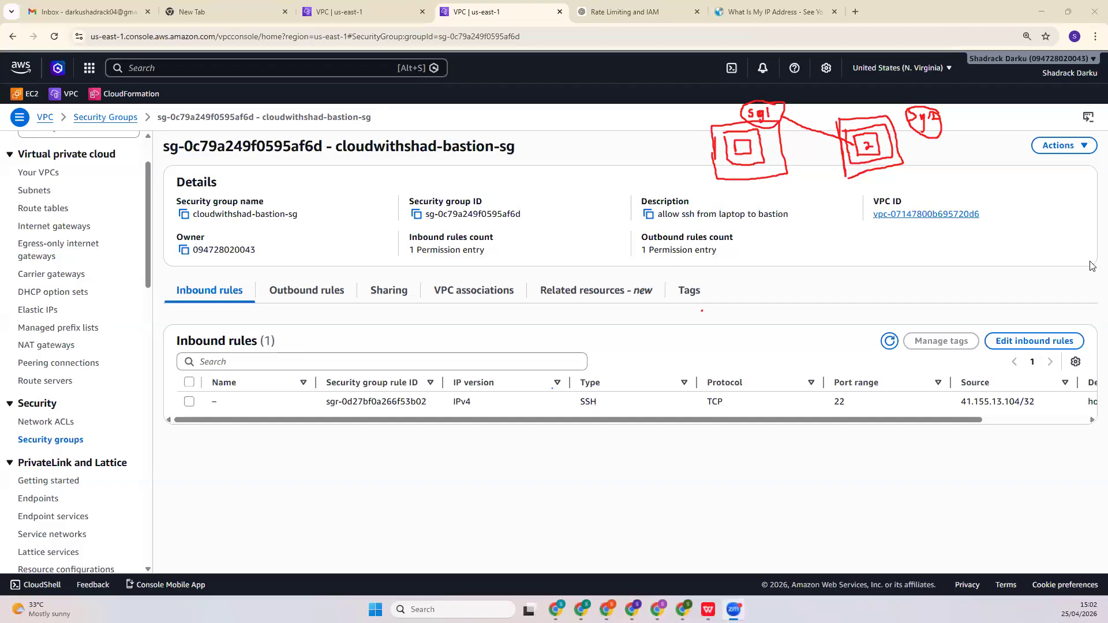
mouse_move(939, 118)
mouse_down()
mouse_move(734, 126)
mouse_move(762, 123)
mouse_up()
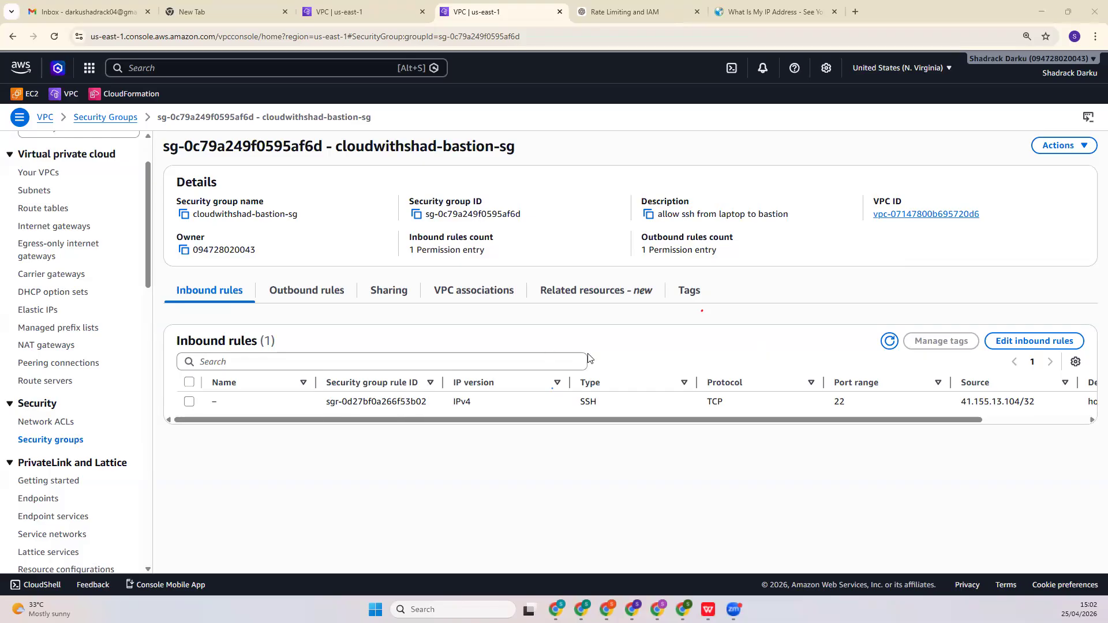
Start a new security group named cloudwithshad-private-sg
click(57, 441)
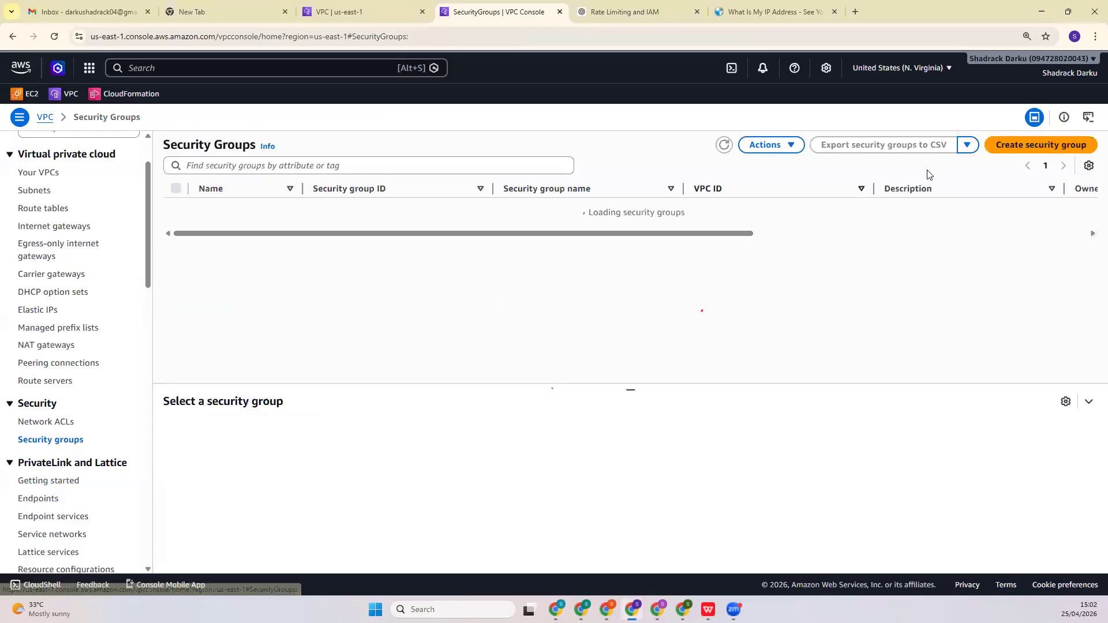
click(1011, 151)
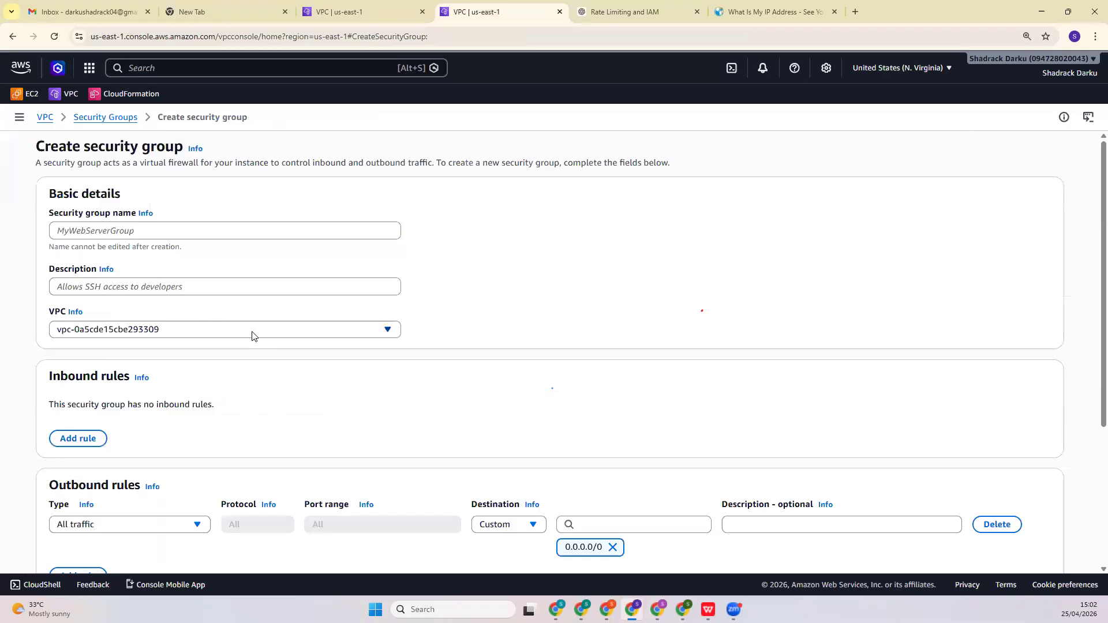
click(223, 231)
text(cloudwit)
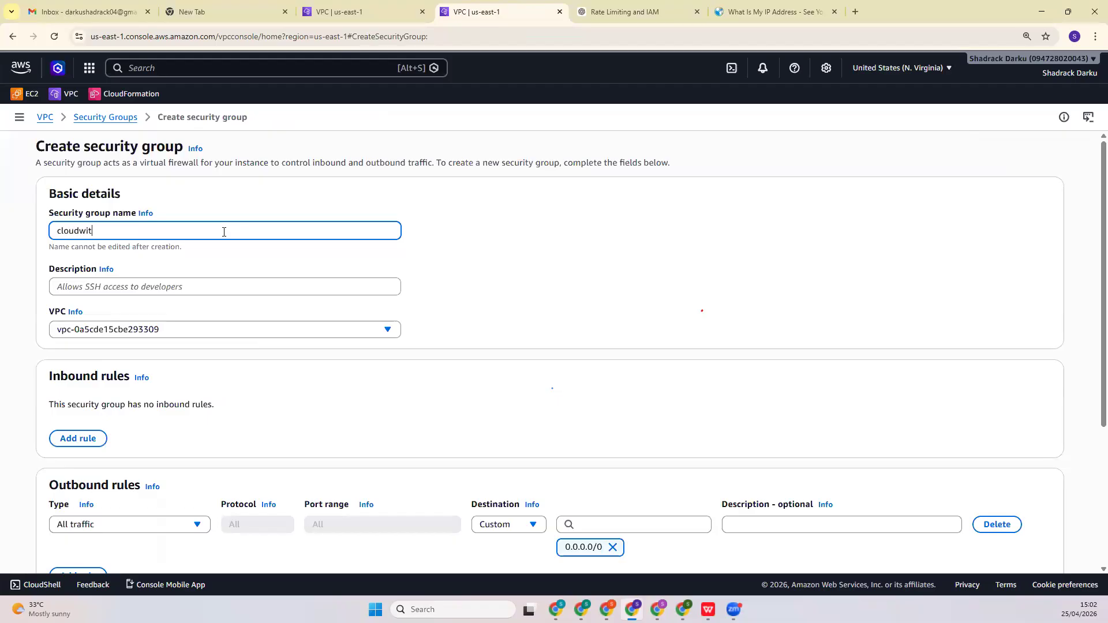
text(hshad-private-sg)
Describe the new security group as "ssh access from bastion sg only" and assign it to cloudwithshad-vpc
click(218, 281)
text(s)
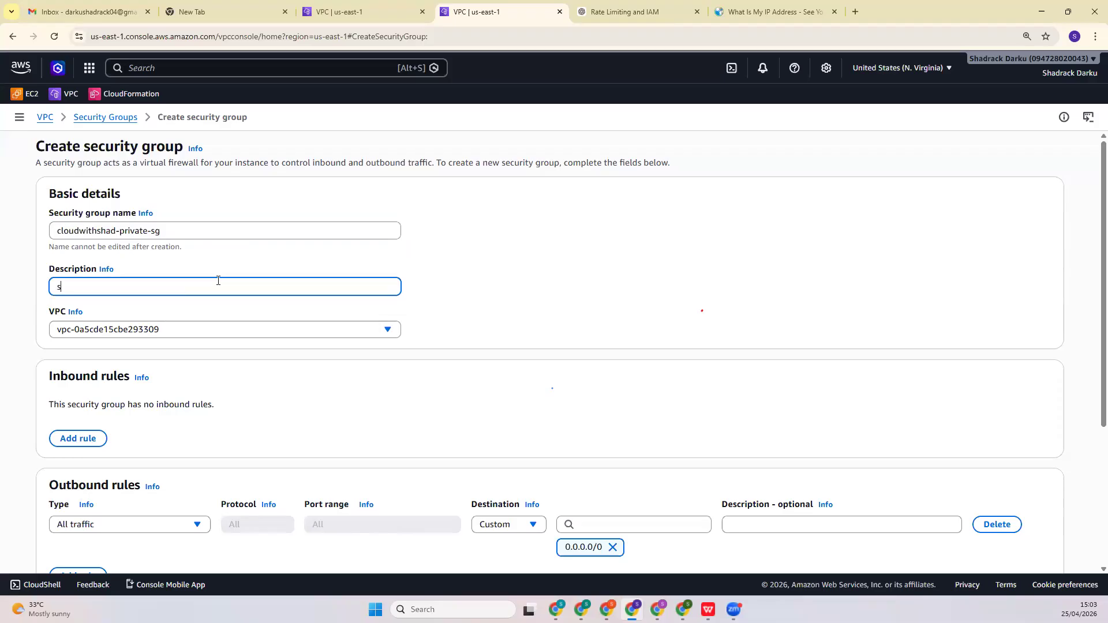
text(sh access from bastion sg)
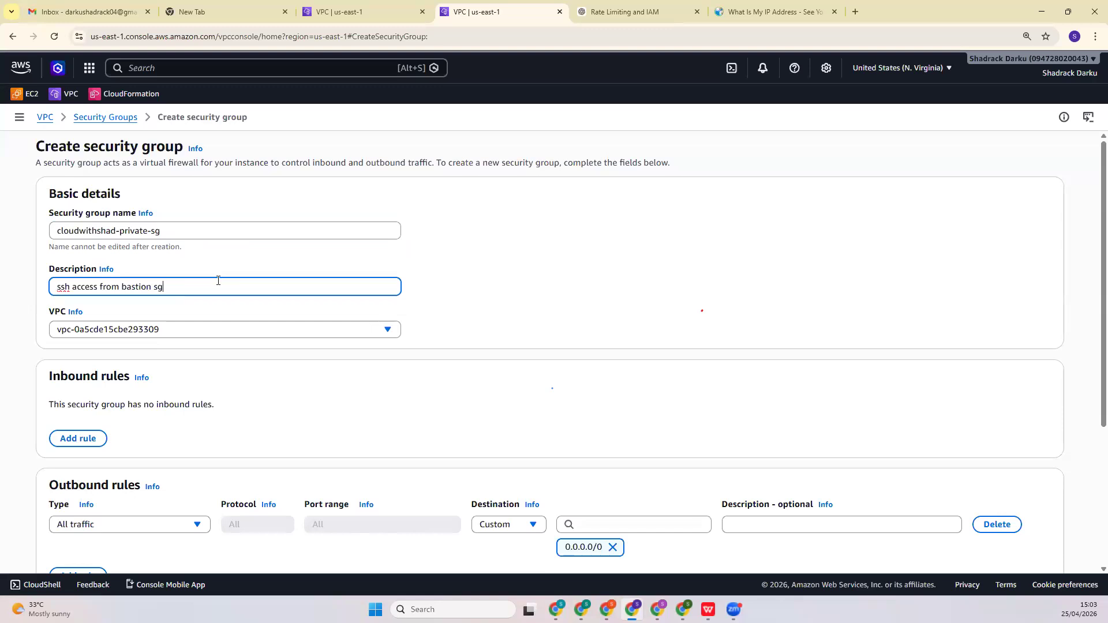
text( only)
scroll(218, 280, down, 1)
click(193, 290)
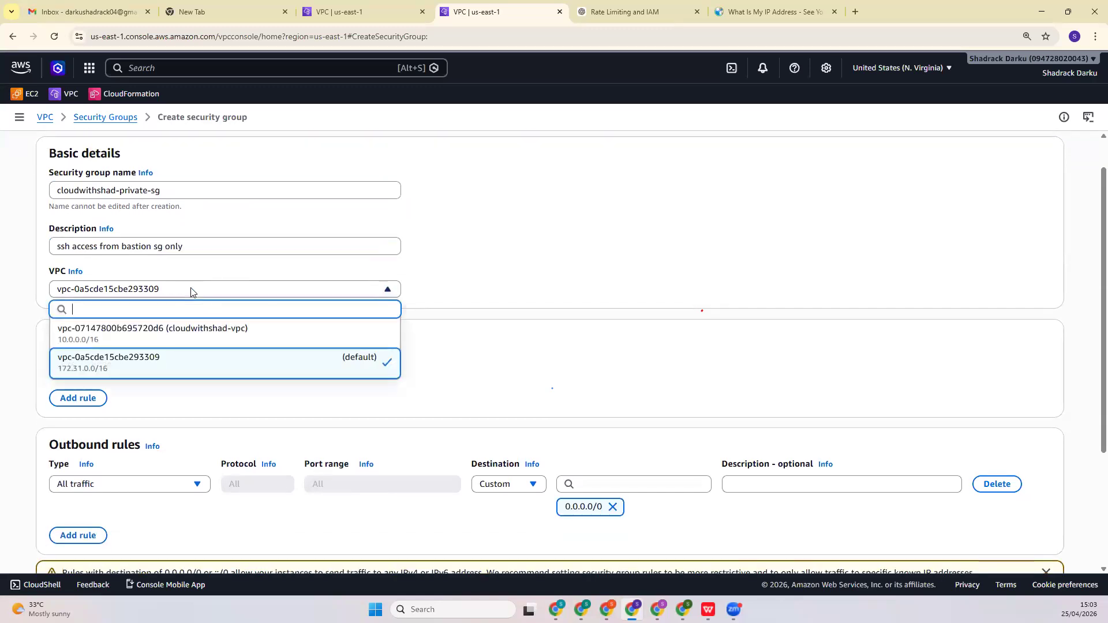
click(198, 337)
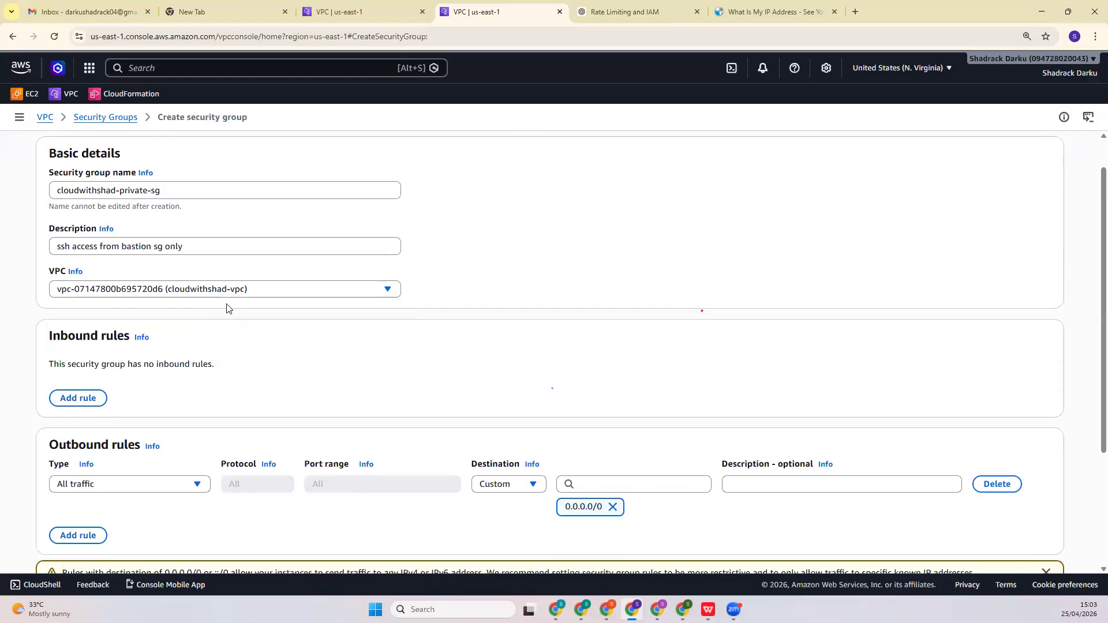
Add an inbound rule of type SSH to the private security group
scroll(233, 351, down, 3)
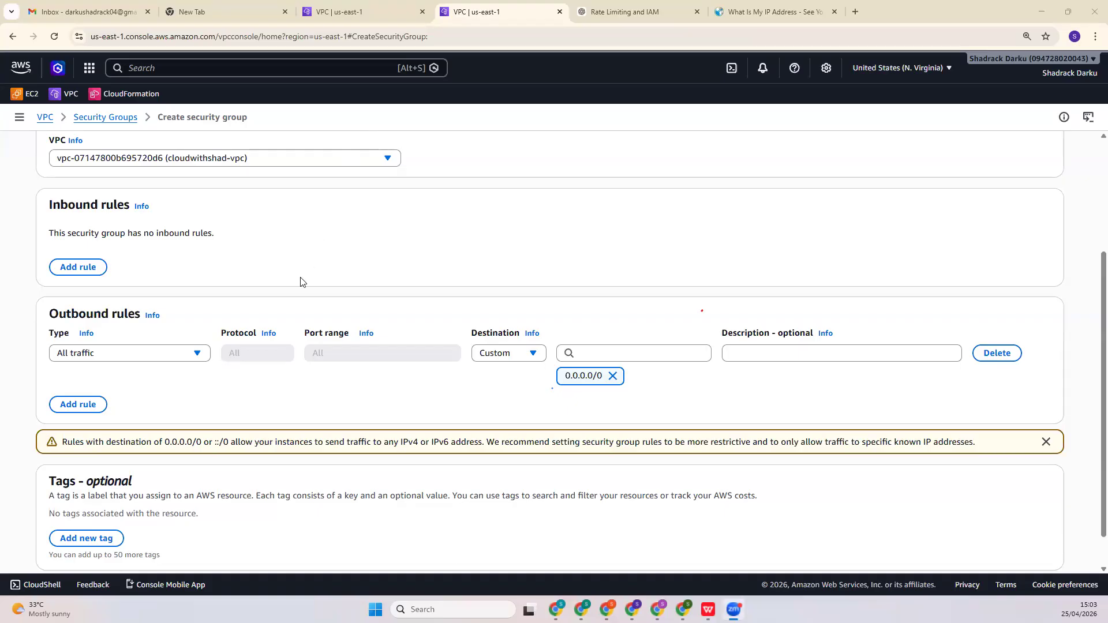
scroll(300, 283, down, 1)
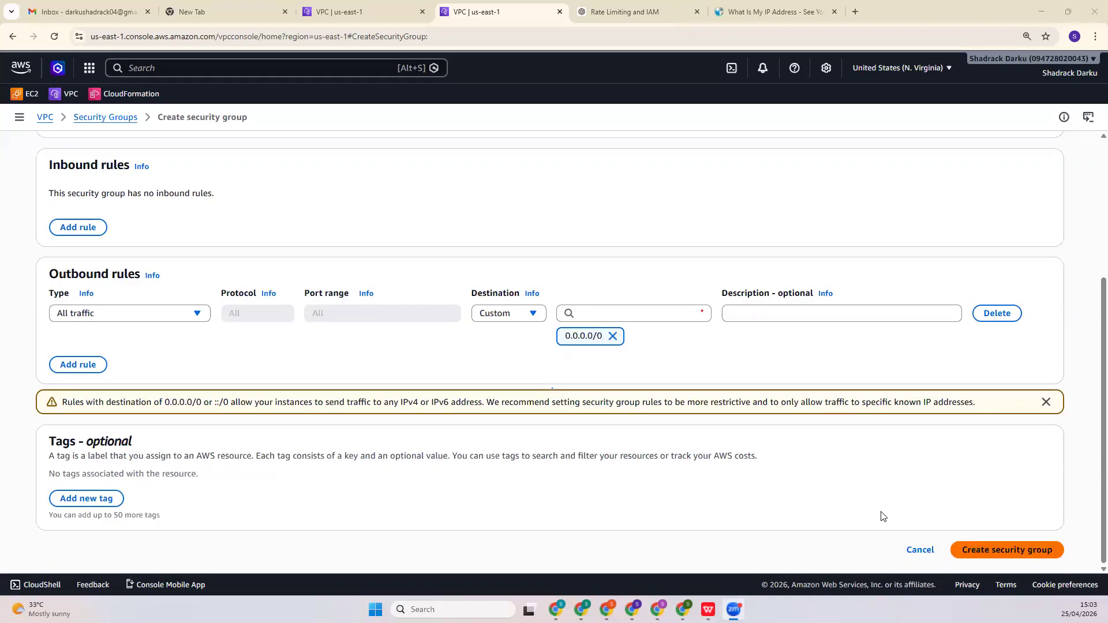
scroll(404, 396, up, 2)
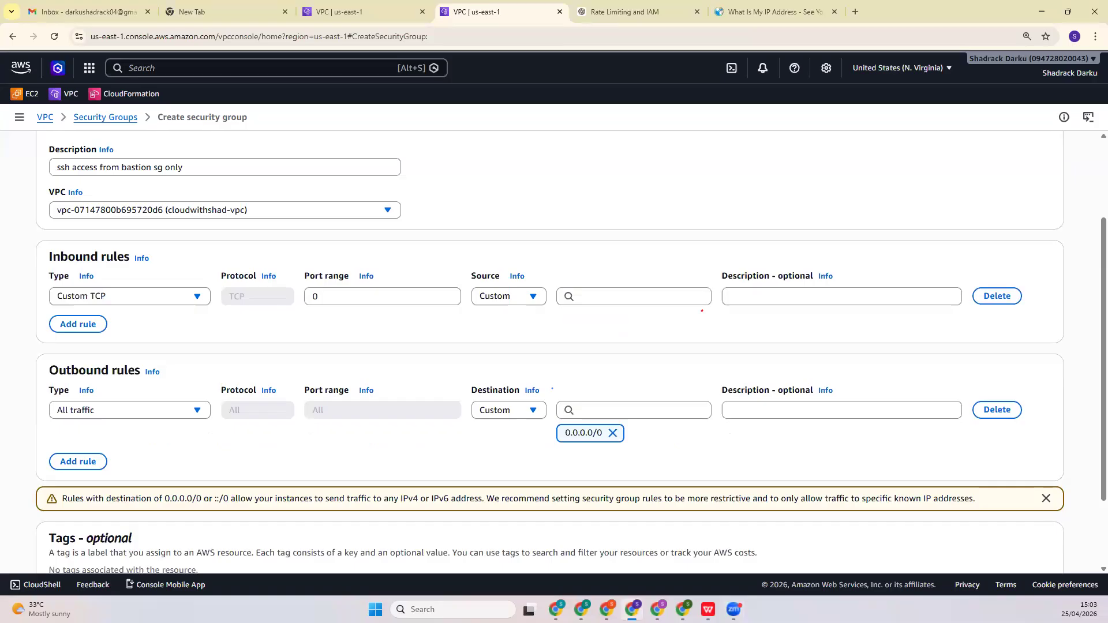
click(163, 294)
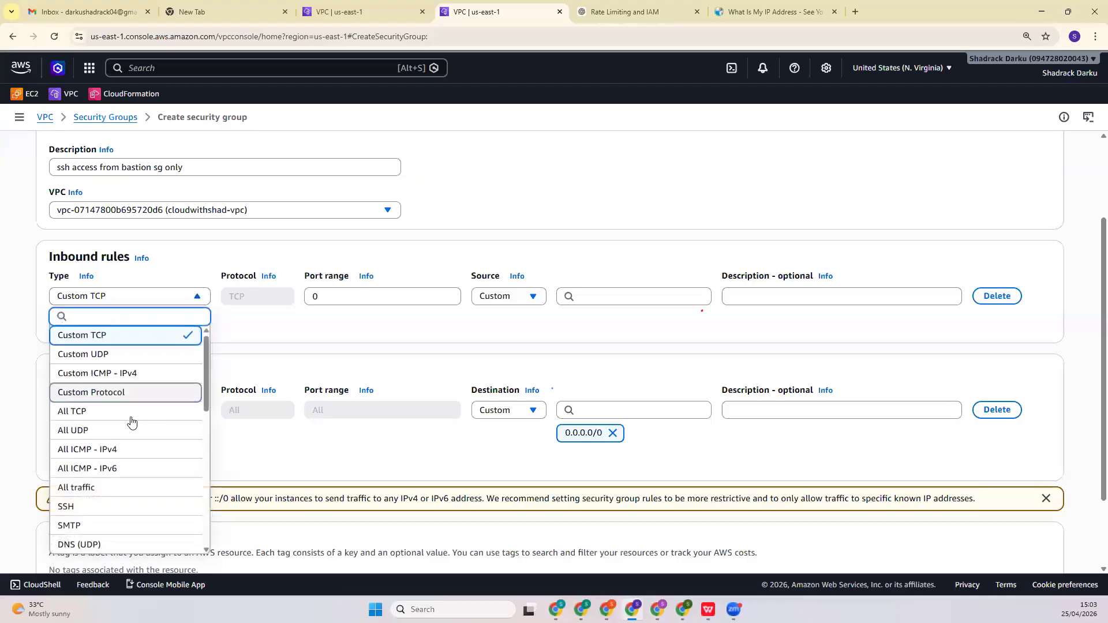
click(109, 508)
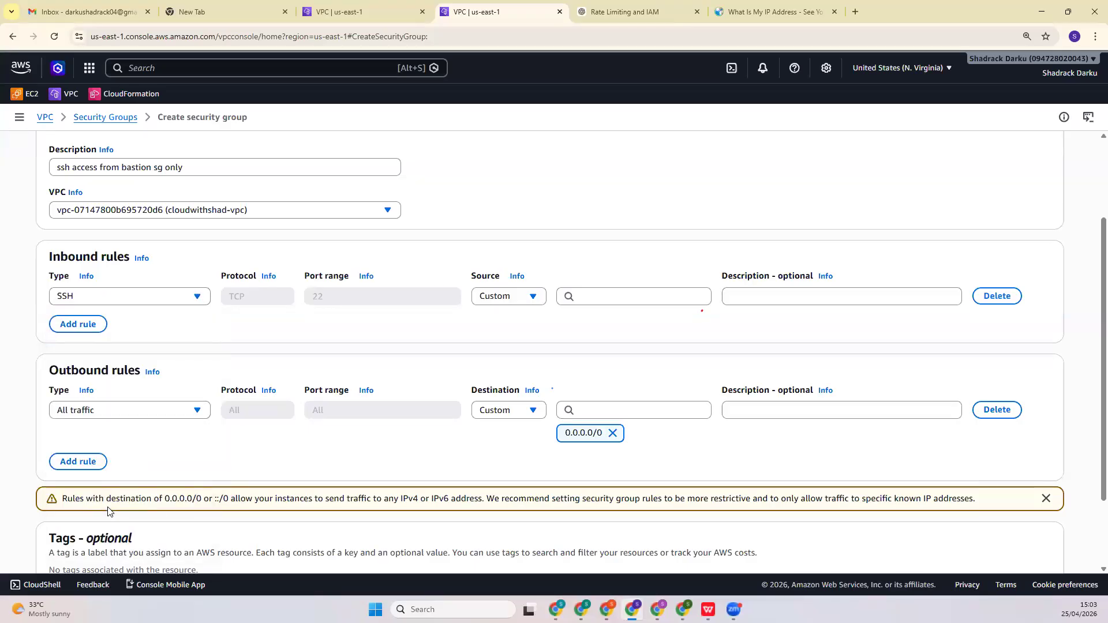
Set the source of the inbound SSH rule to the custom security group cloudwithshad-bastion-sg
click(524, 297)
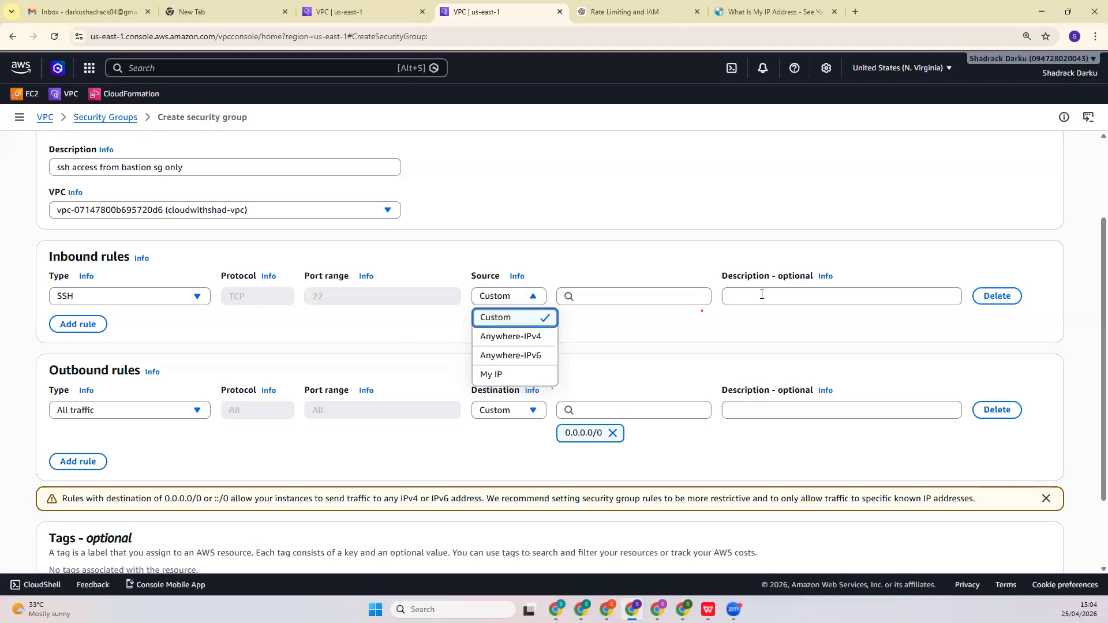
click(570, 296)
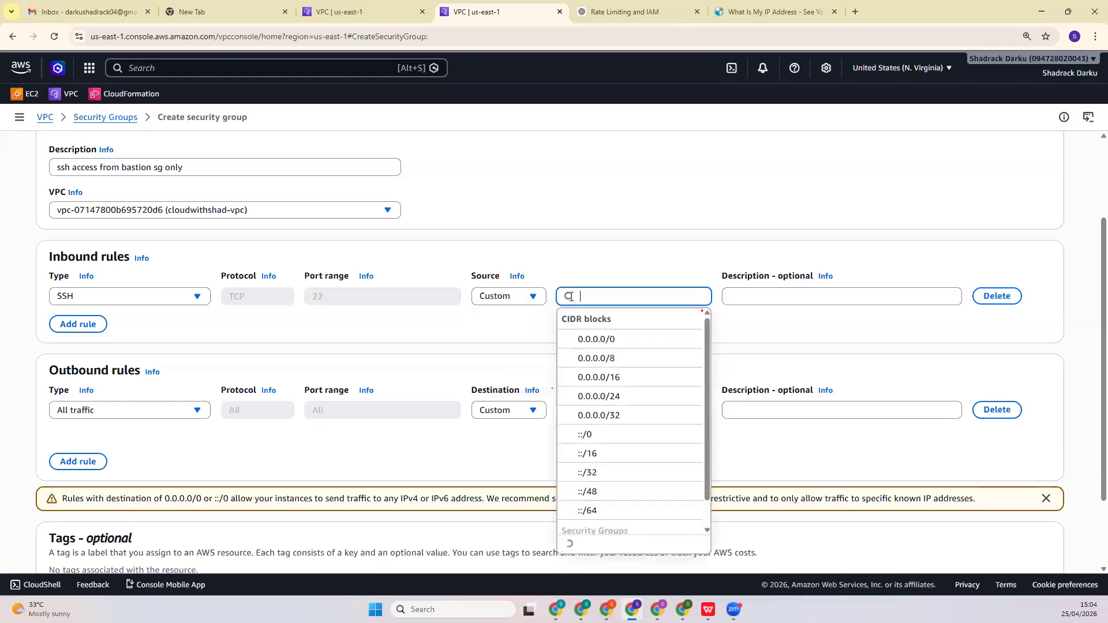
scroll(613, 417, down, 2)
scroll(613, 417, down, 2)
scroll(614, 415, up, 3)
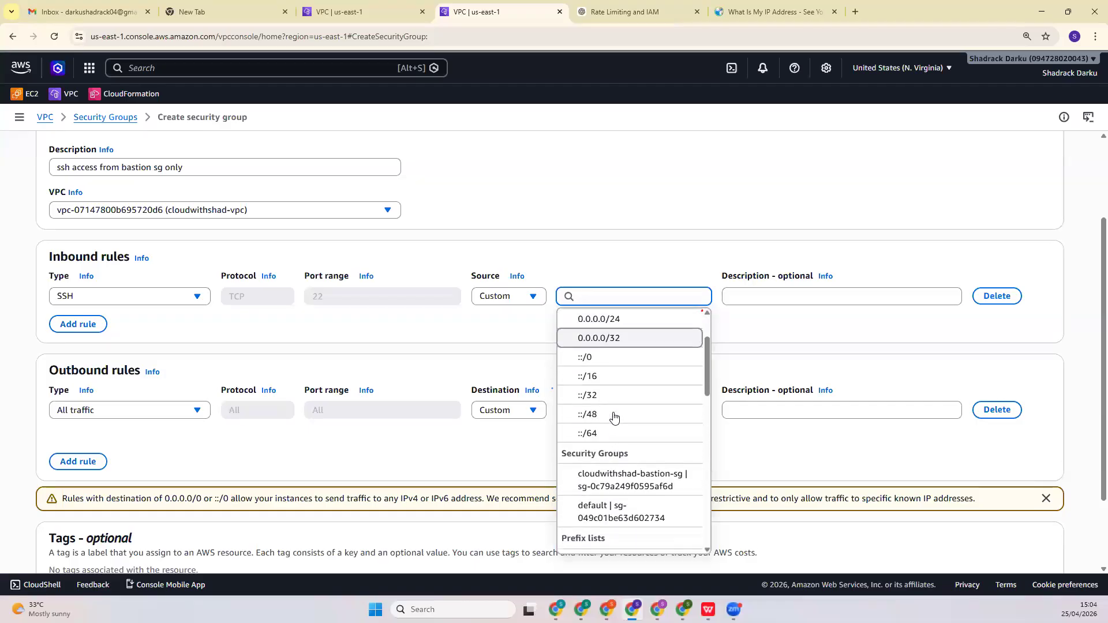
scroll(646, 443, down, 2)
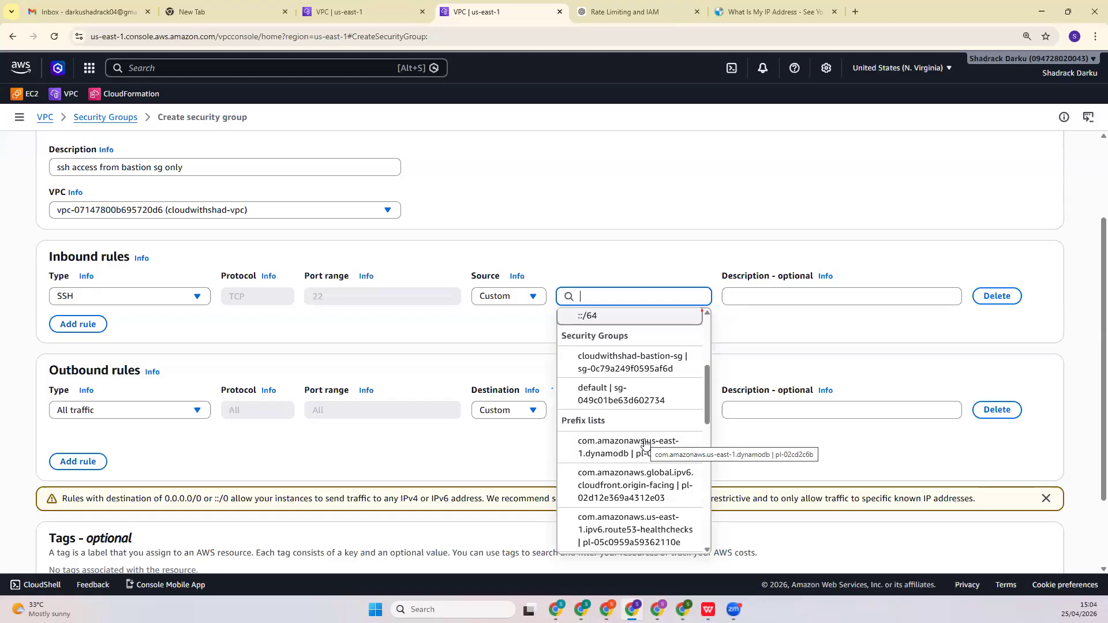
scroll(645, 444, down, 2)
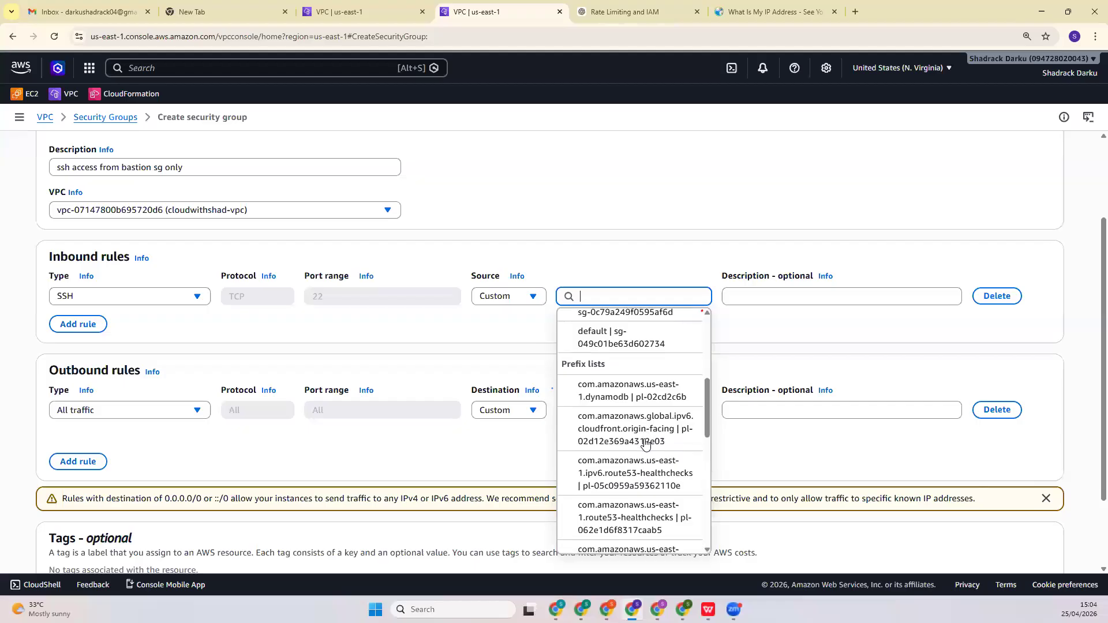
scroll(664, 405, up, 2)
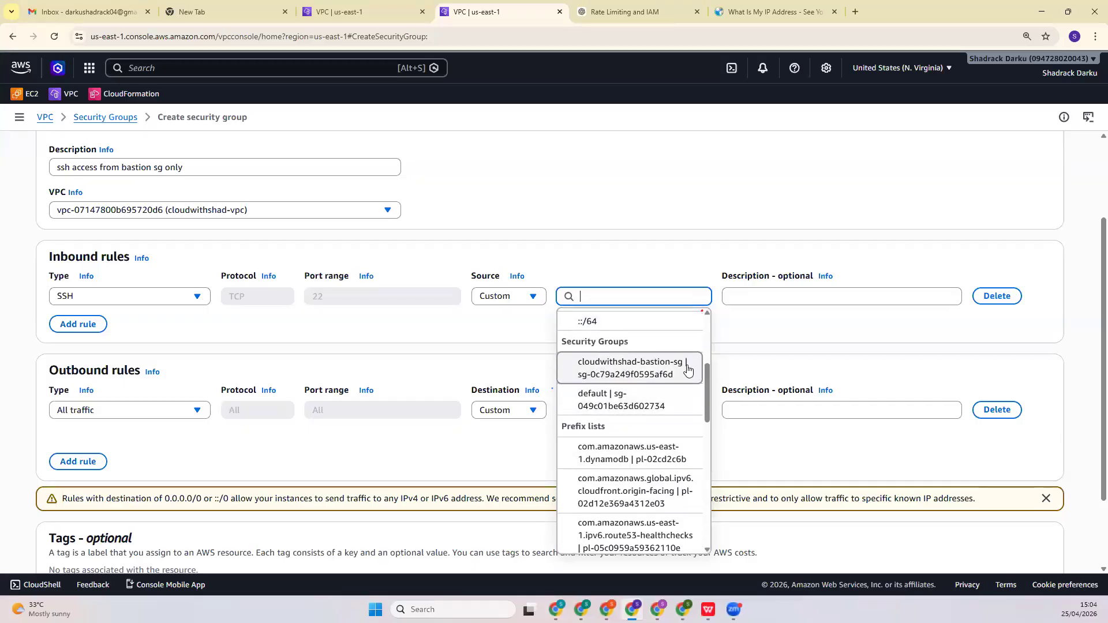
click(631, 369)
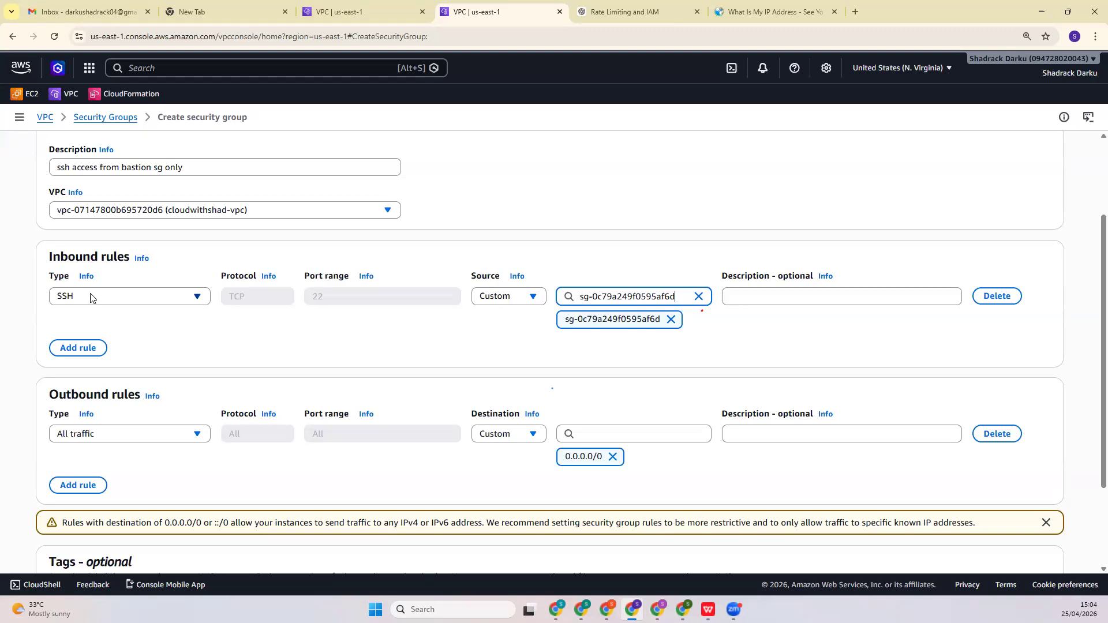
Leave the inbound rule's description empty and create the private security group
click(848, 295)
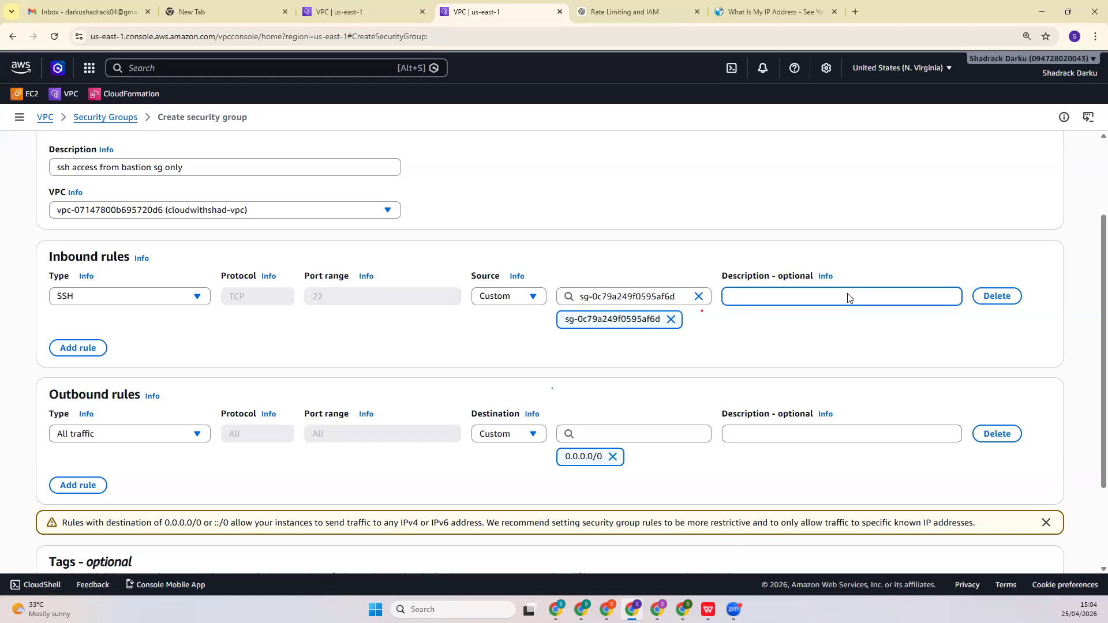
scroll(848, 297, down, 3)
click(1028, 555)
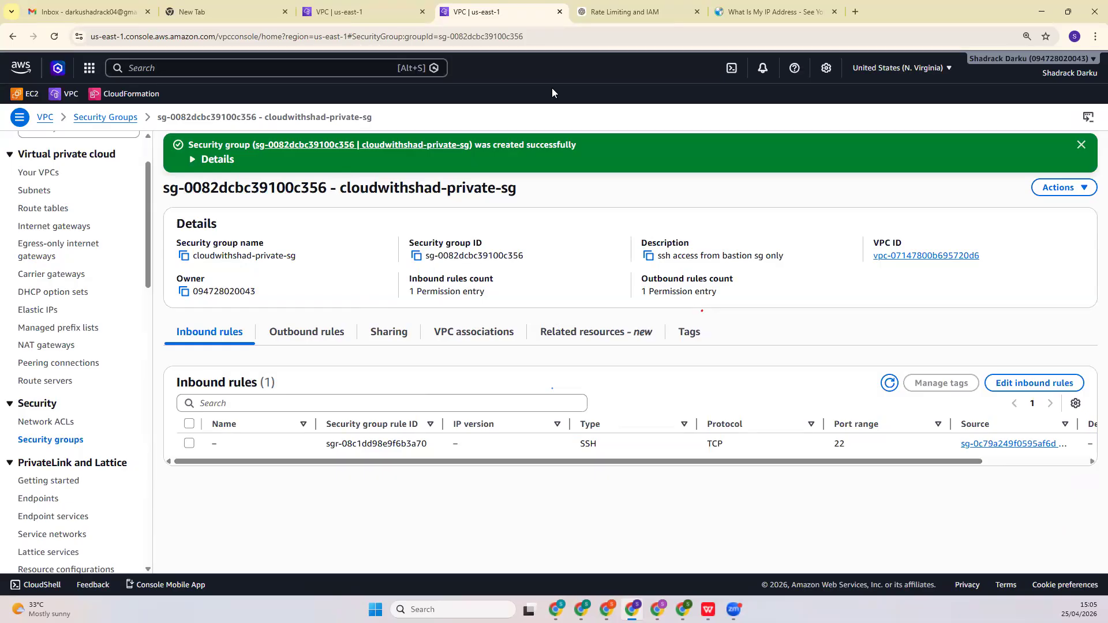
Return to the list of VPCs and review the details of cloudwithshad-vpc
click(369, 15)
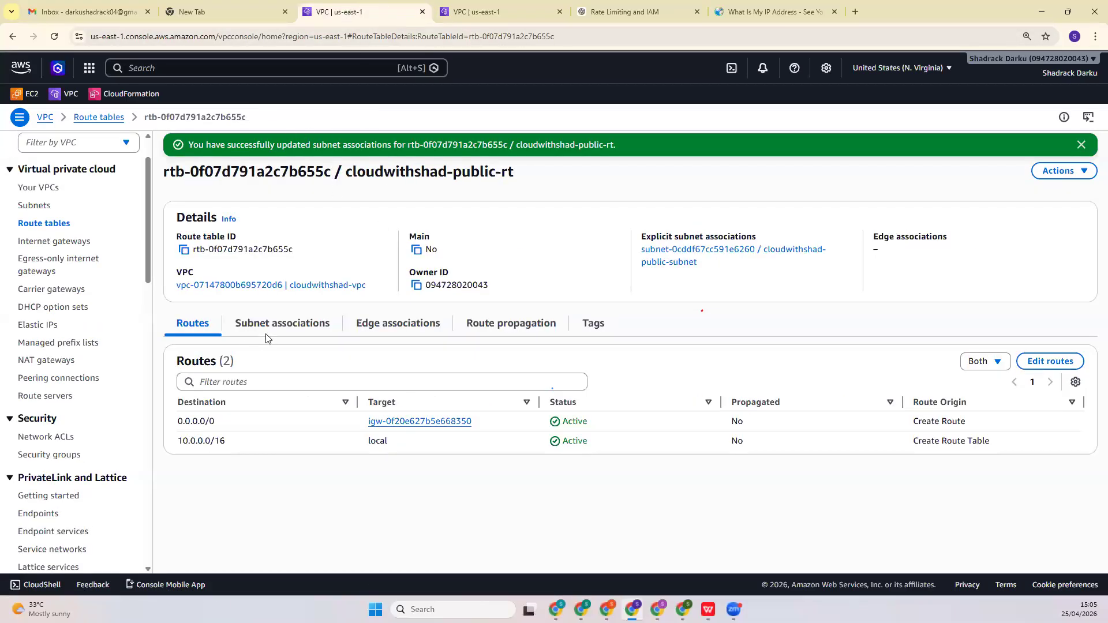
click(39, 188)
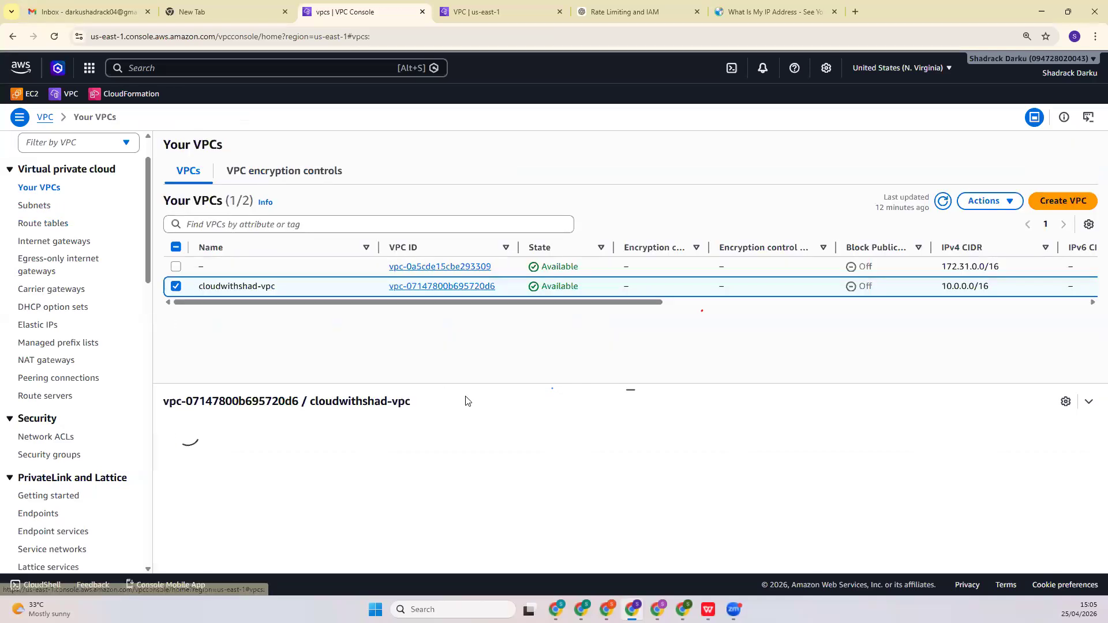
drag(625, 295, 632, 320)
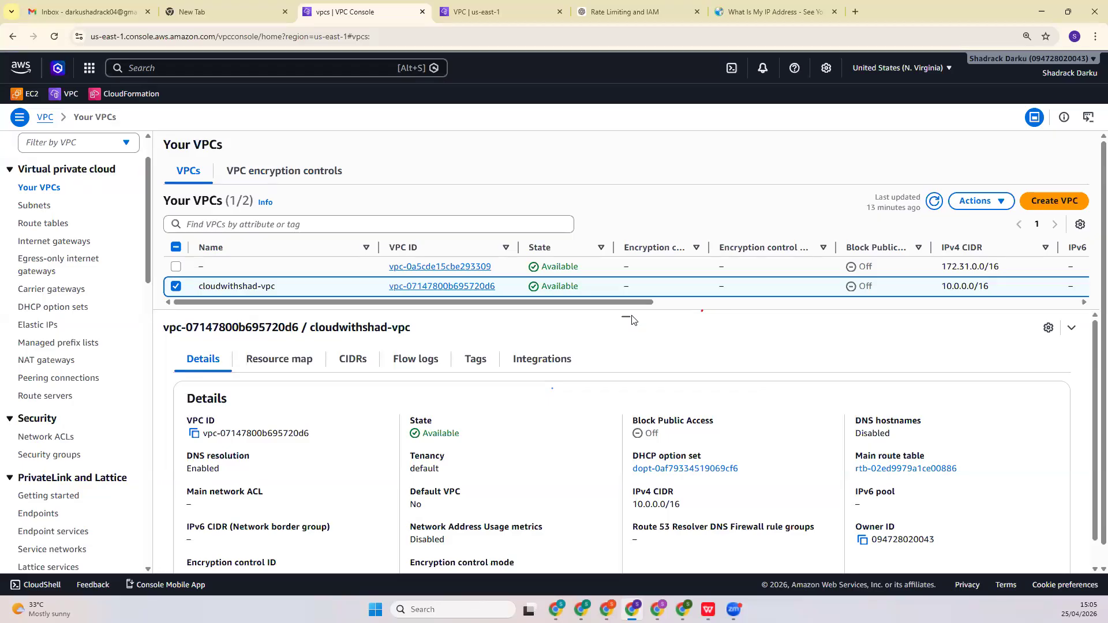
scroll(615, 436, down, 1)
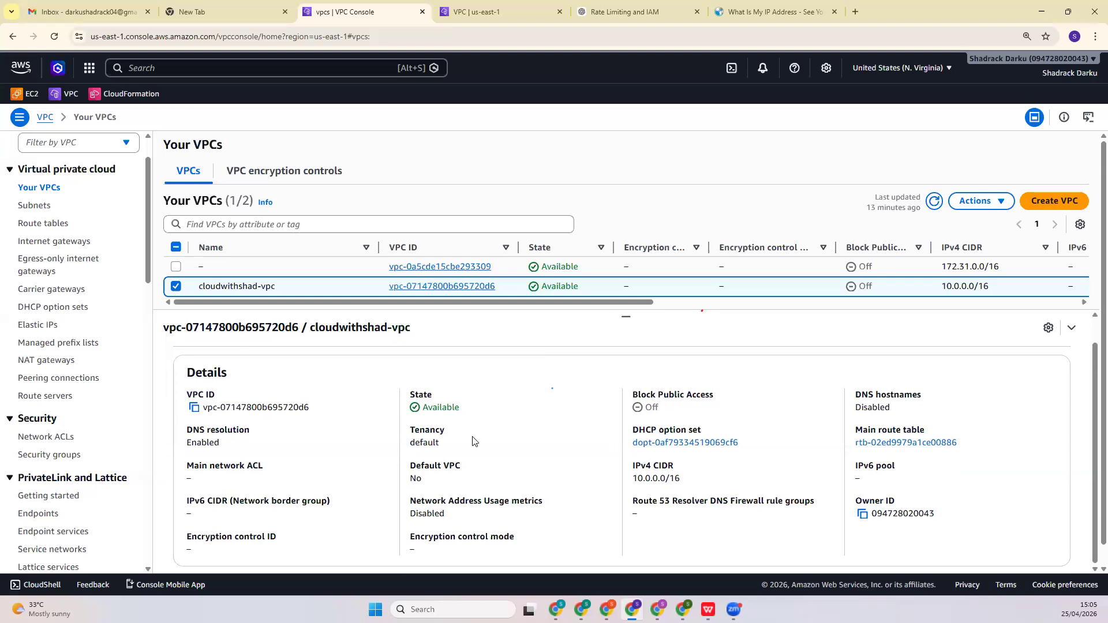
scroll(472, 441, down, 1)
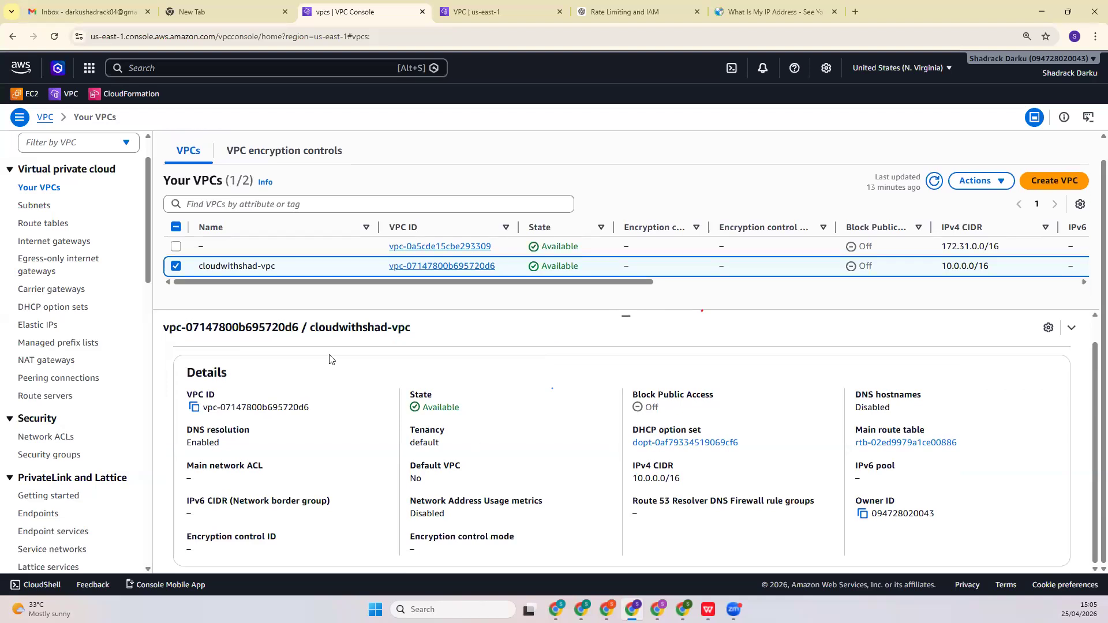
scroll(291, 275, up, 1)
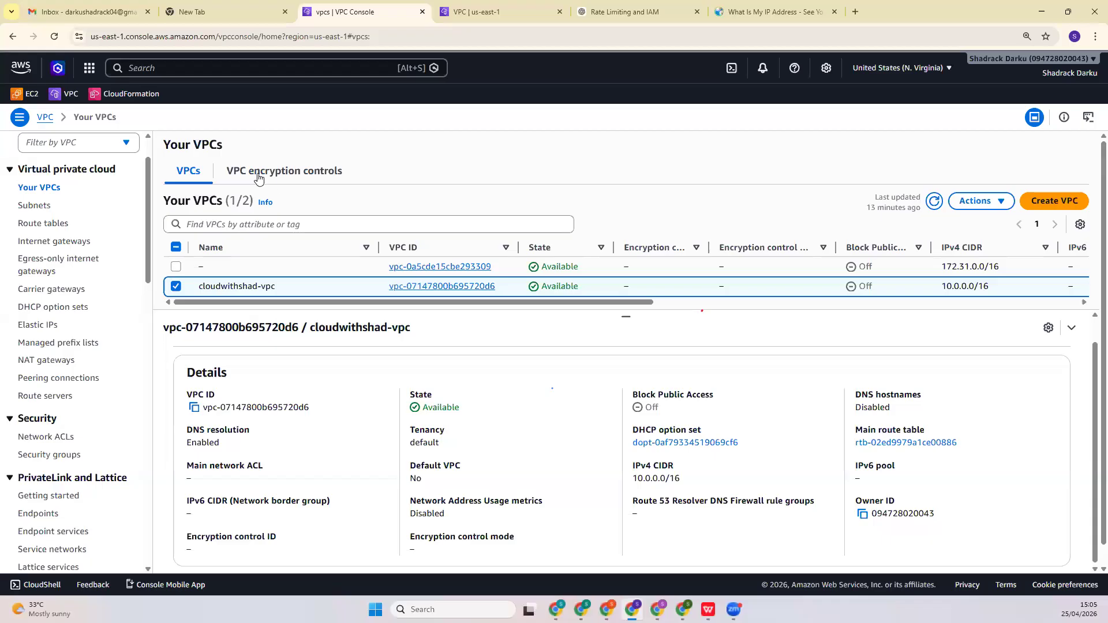
Open cloudwithshad-vpc and examine its resource map from the subnets through the route tables to the network connections
click(443, 286)
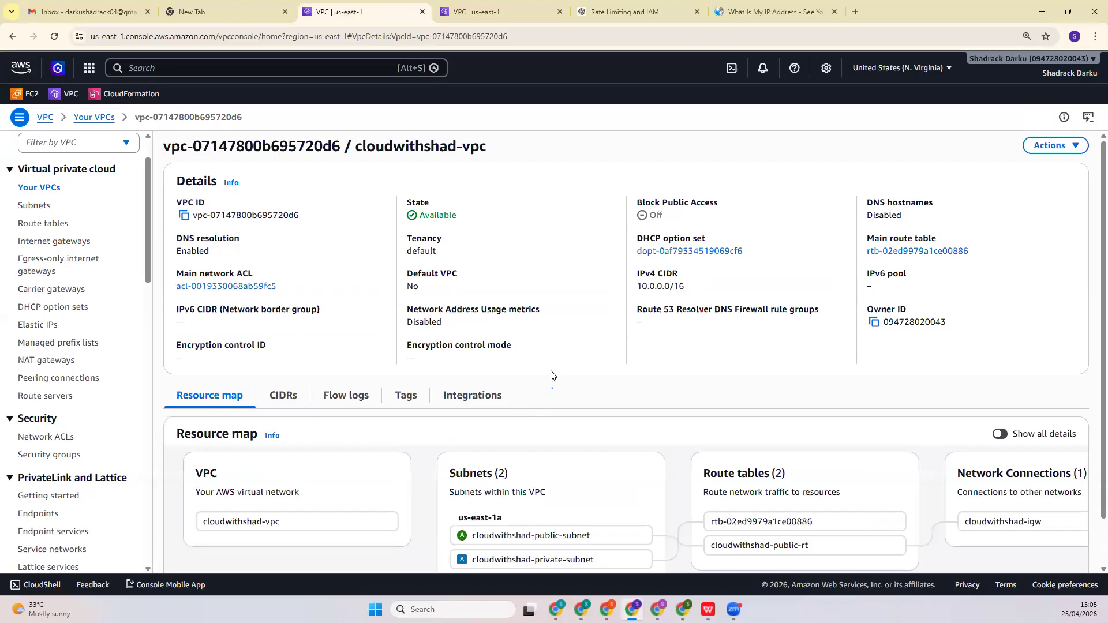
scroll(528, 459, down, 1)
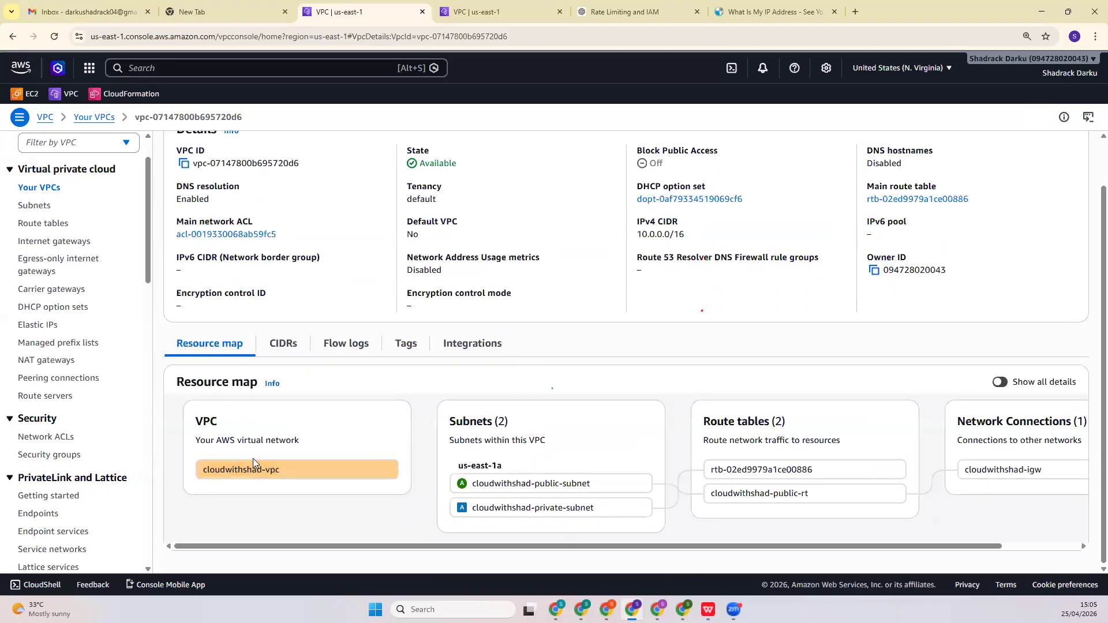
scroll(534, 491, right, 2)
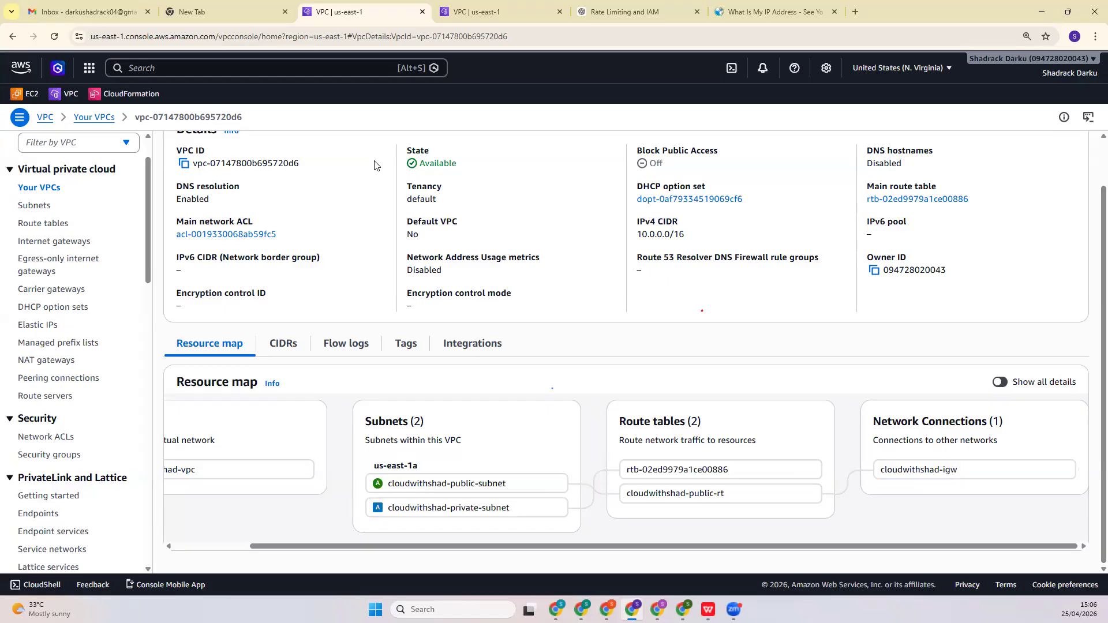
scroll(311, 304, up, 1)
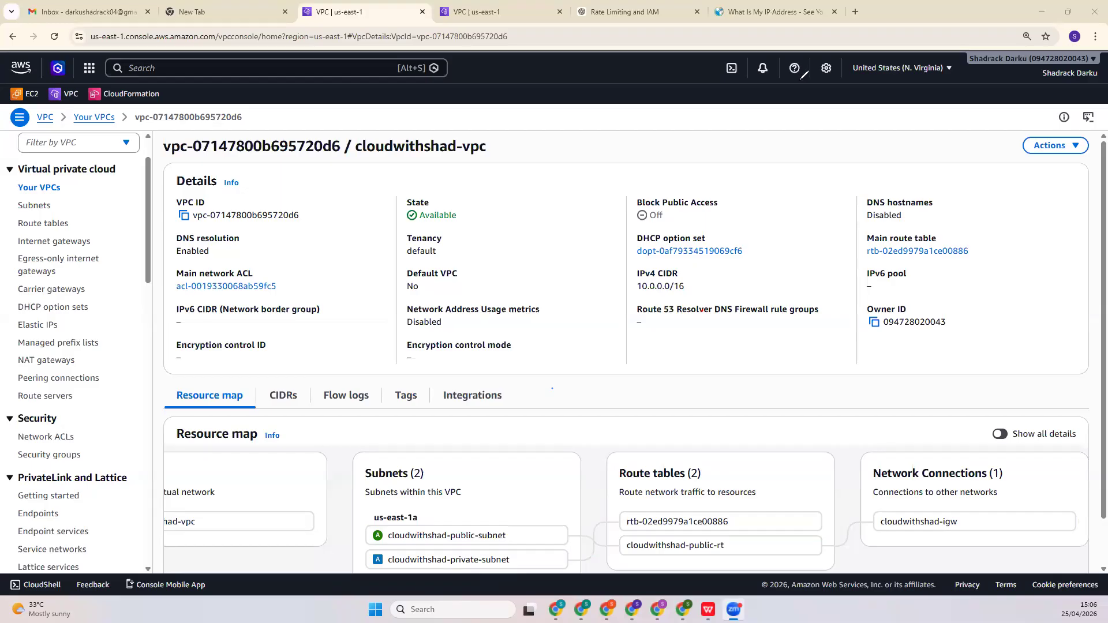
Open a blank browser tab and draw a large freehand red box on it to represent the VPC
click(761, 13)
click(857, 12)
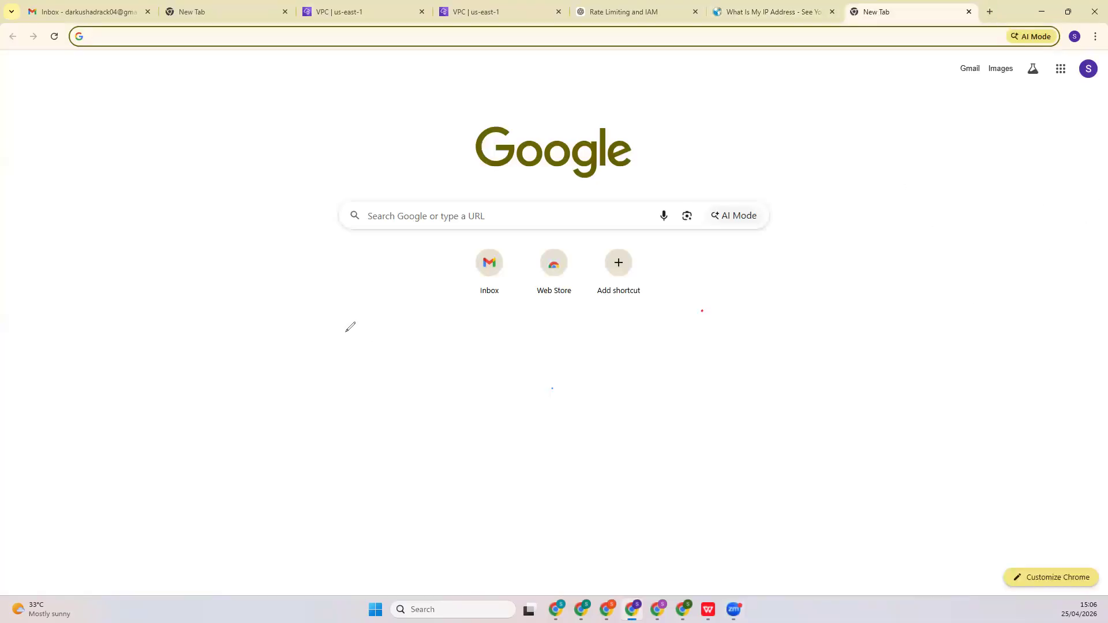
drag(346, 331, 347, 492)
drag(345, 330, 408, 321)
mouse_move(605, 301)
mouse_down()
mouse_move(775, 302)
mouse_move(790, 520)
mouse_move(477, 570)
mouse_move(375, 519)
mouse_move(351, 493)
mouse_up()
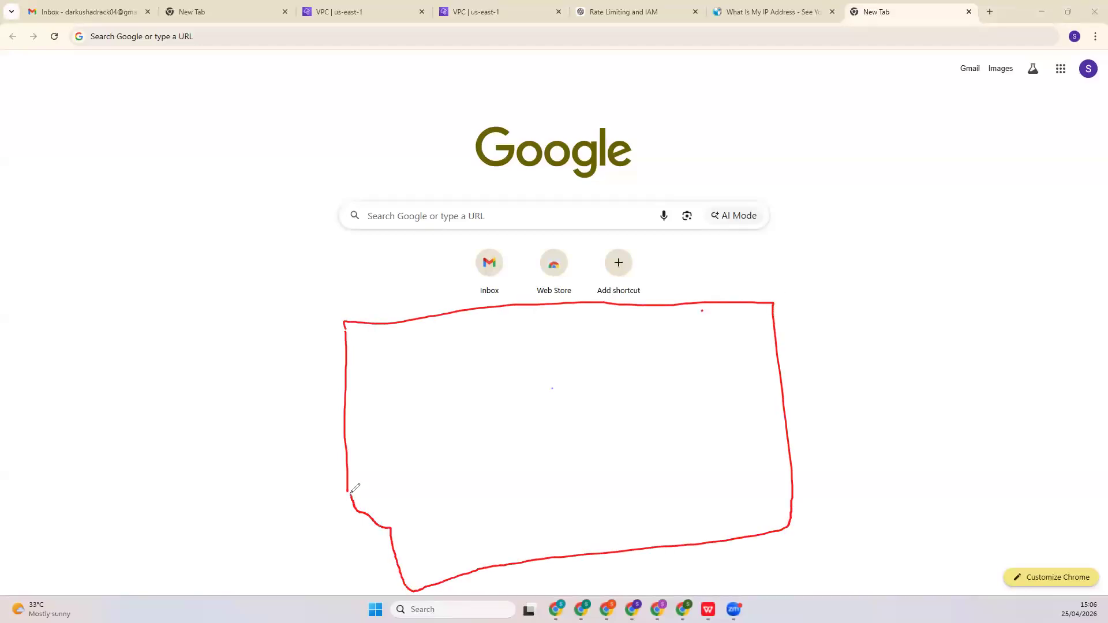
mouse_move(414, 360)
mouse_down()
mouse_move(417, 458)
mouse_move(511, 474)
mouse_up()
drag(415, 361, 440, 359)
mouse_move(552, 349)
mouse_down()
mouse_move(564, 428)
mouse_move(539, 477)
mouse_move(504, 493)
mouse_up()
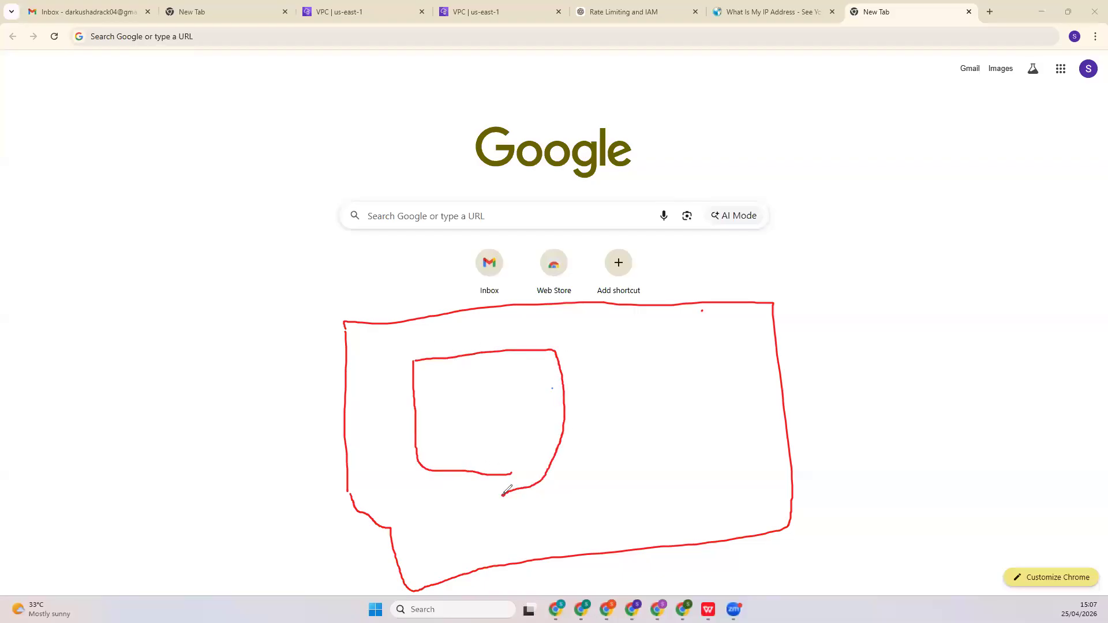
key(ctrl+z)
key(ctrl+z)
key(ctrl+z)
key(ctrl+z)
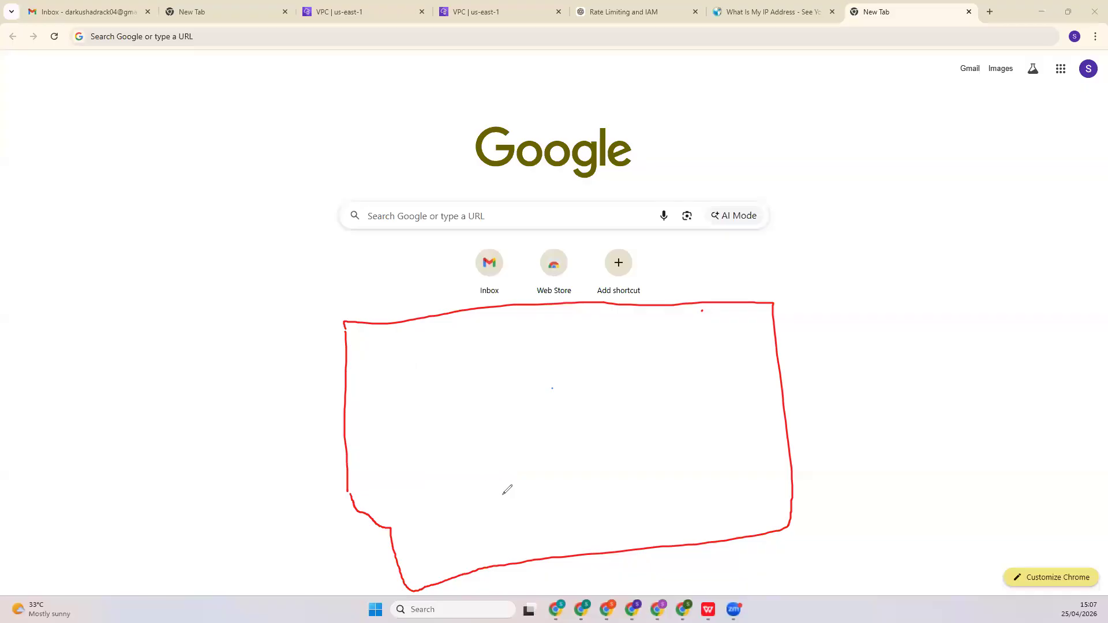
Draw two separate boxes inside the VPC outline for the subnets and label them Pub and Pri
drag(394, 365, 394, 383)
drag(404, 439, 515, 463)
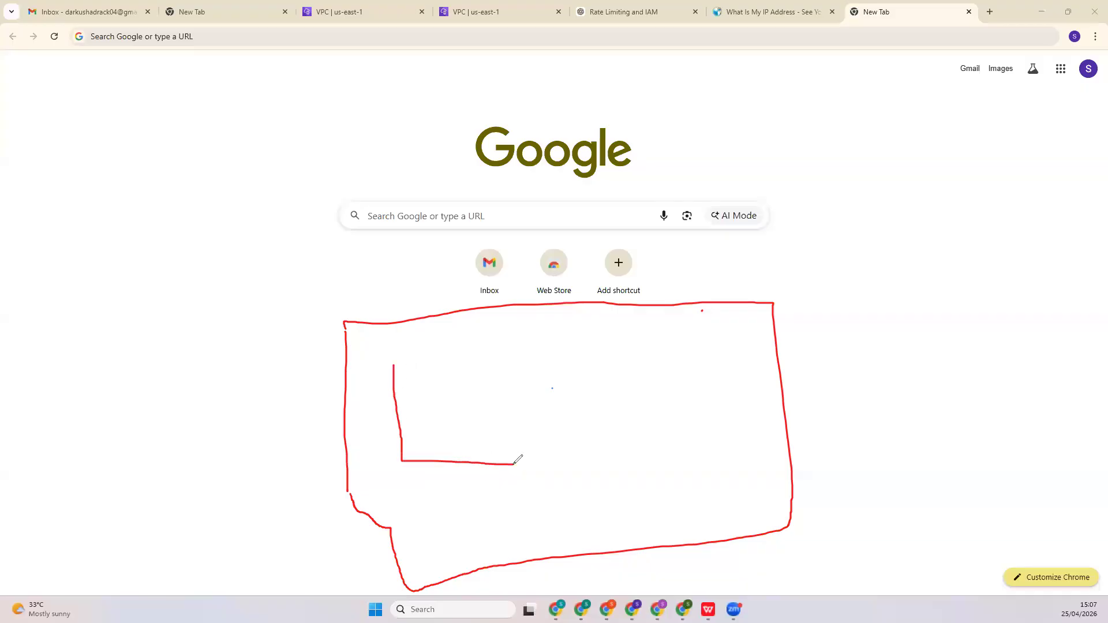
mouse_move(393, 362)
mouse_down()
mouse_move(518, 347)
mouse_move(529, 445)
mouse_move(509, 468)
mouse_up()
drag(607, 344, 621, 459)
mouse_move(607, 341)
mouse_down()
mouse_move(738, 335)
mouse_move(737, 458)
mouse_move(620, 460)
mouse_up()
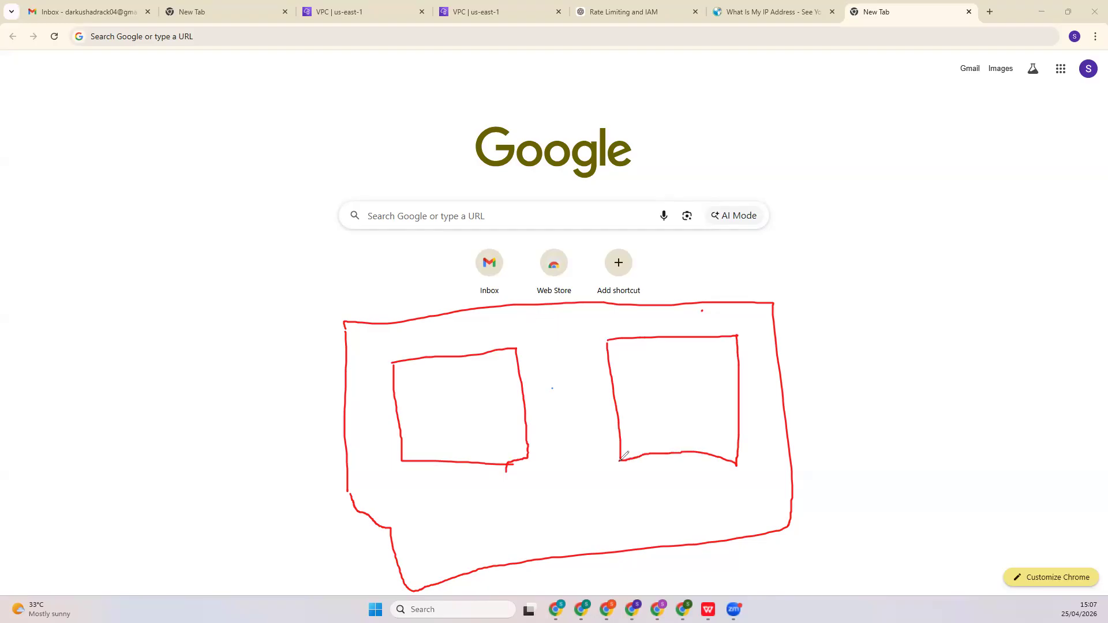
mouse_move(432, 322)
mouse_down()
mouse_move(434, 349)
mouse_move(439, 339)
mouse_move(449, 348)
mouse_move(457, 326)
mouse_move(454, 345)
mouse_up()
drag(654, 322, 683, 335)
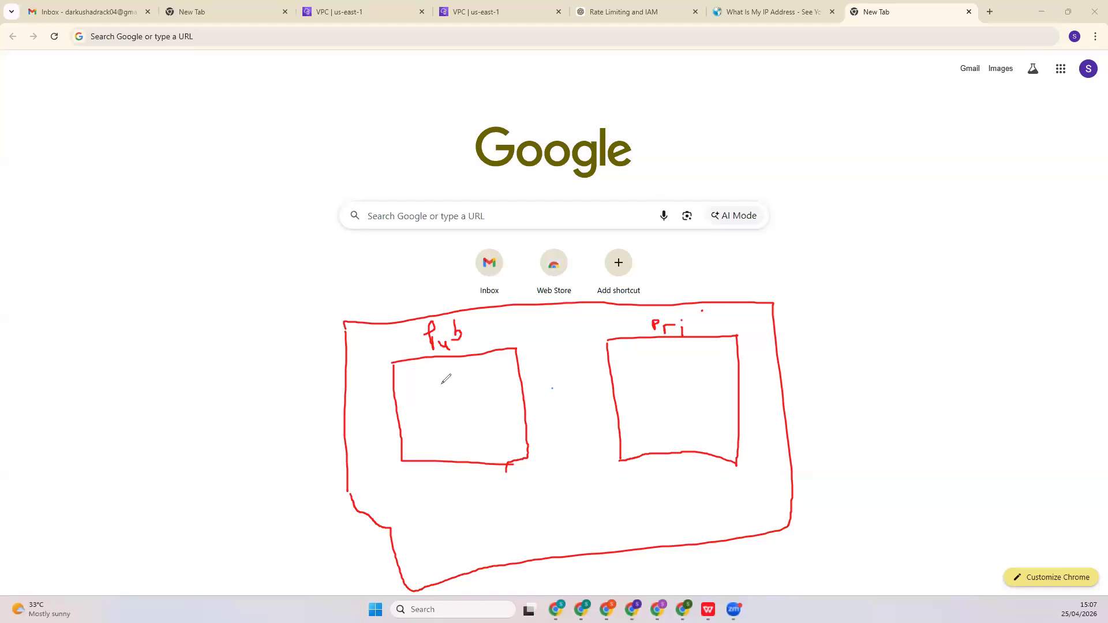
Draw a smaller box inside each subnet, labelled sg1 and sg2, and connect them with an arrow from sg1 to sg2
mouse_move(440, 382)
mouse_down()
mouse_move(420, 428)
mouse_move(496, 432)
mouse_move(492, 400)
mouse_move(437, 384)
mouse_move(487, 366)
mouse_move(492, 381)
mouse_move(497, 367)
mouse_up()
click(479, 365)
click(647, 373)
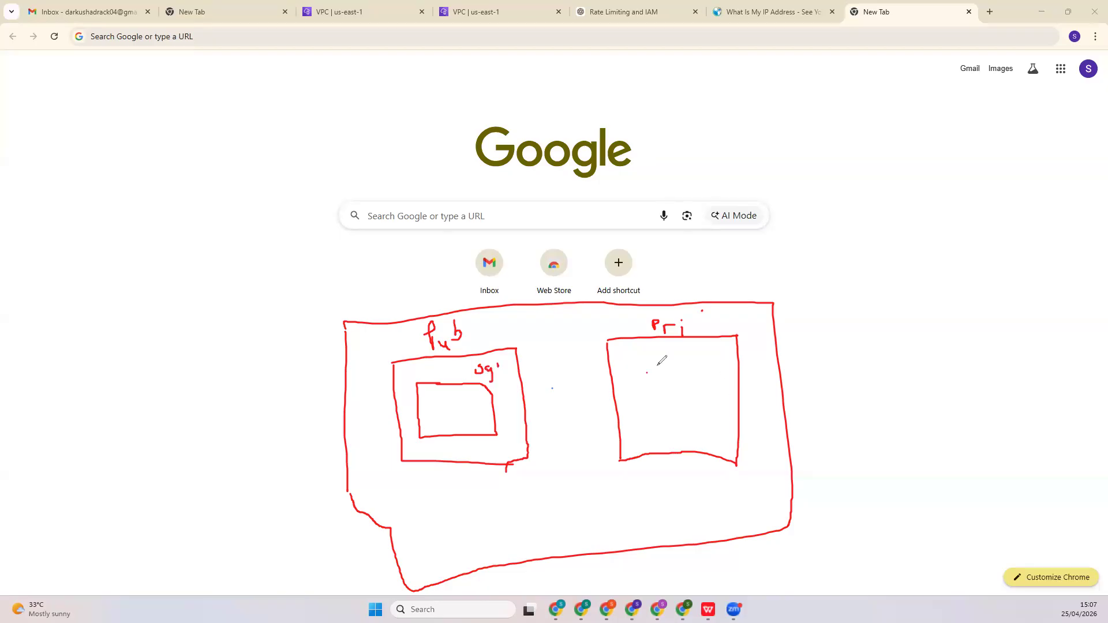
mouse_move(644, 367)
mouse_down()
mouse_move(716, 370)
mouse_move(661, 431)
mouse_move(633, 428)
mouse_move(646, 369)
mouse_move(697, 348)
mouse_move(712, 370)
mouse_move(721, 349)
mouse_move(723, 358)
mouse_move(698, 366)
mouse_move(693, 353)
mouse_up()
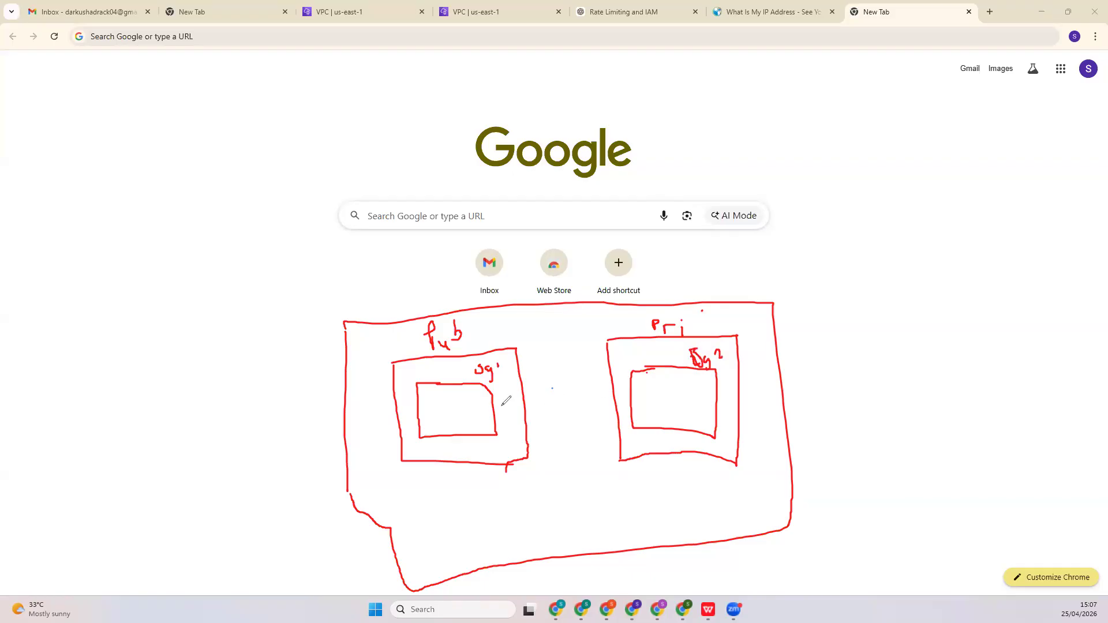
mouse_move(491, 394)
mouse_down()
mouse_move(636, 388)
mouse_move(622, 399)
mouse_move(622, 383)
mouse_up()
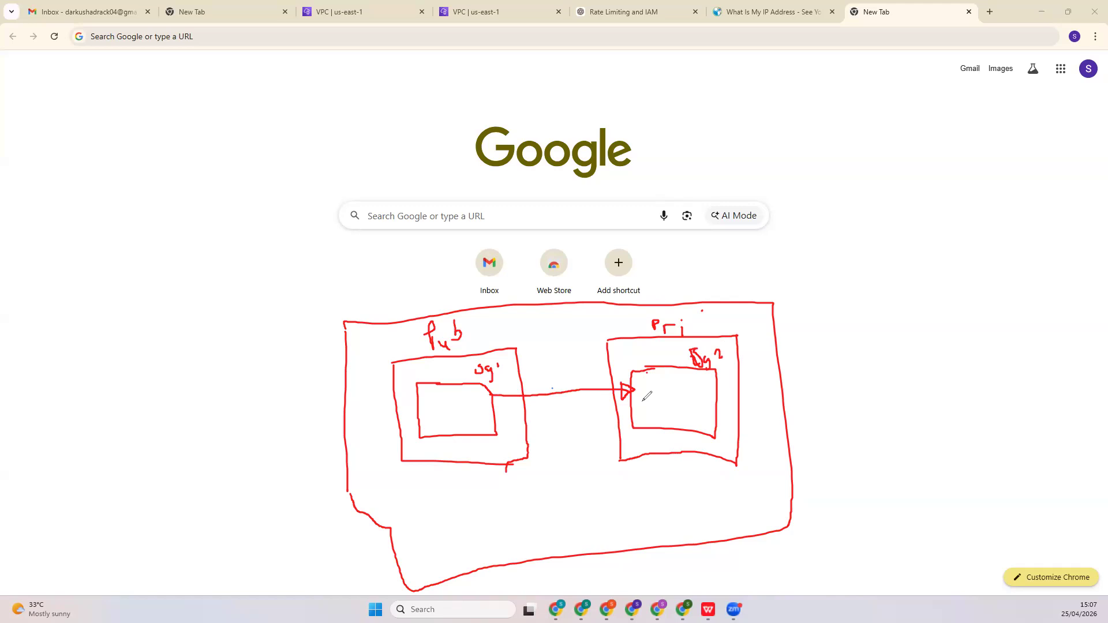
Sketch a laptop outside the VPC outline and draw a connecting line from it into the sg1 box
mouse_move(160, 457)
mouse_down()
mouse_move(163, 489)
mouse_move(195, 441)
mouse_move(157, 453)
mouse_move(156, 464)
mouse_up()
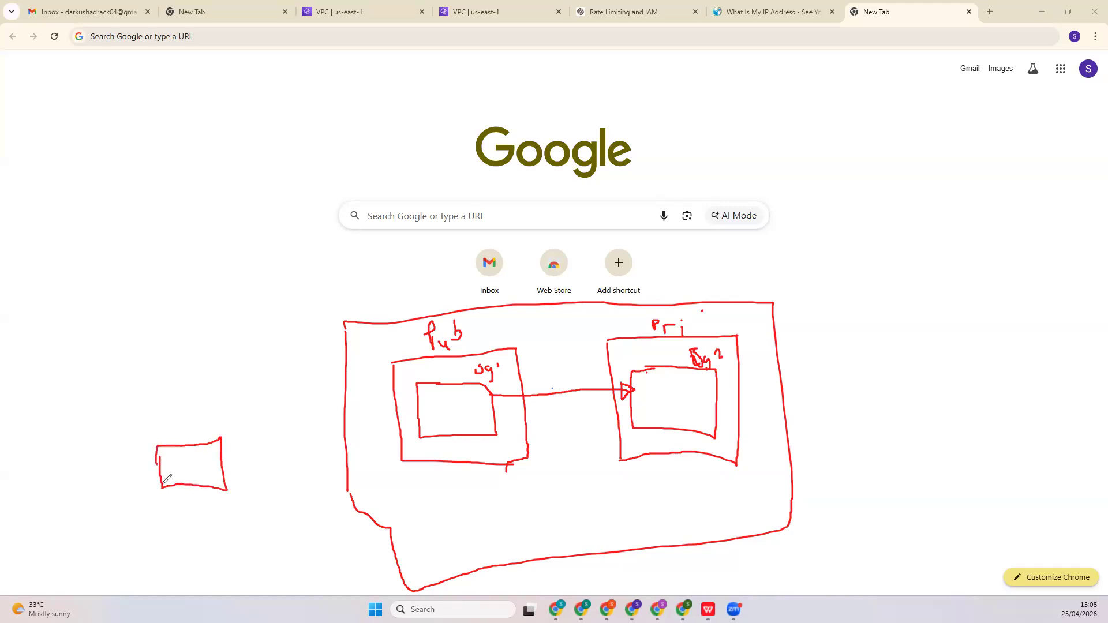
mouse_move(138, 505)
mouse_down()
mouse_move(241, 507)
mouse_move(227, 490)
mouse_up()
mouse_move(223, 438)
mouse_down()
mouse_move(223, 424)
mouse_move(440, 423)
mouse_move(419, 425)
mouse_up()
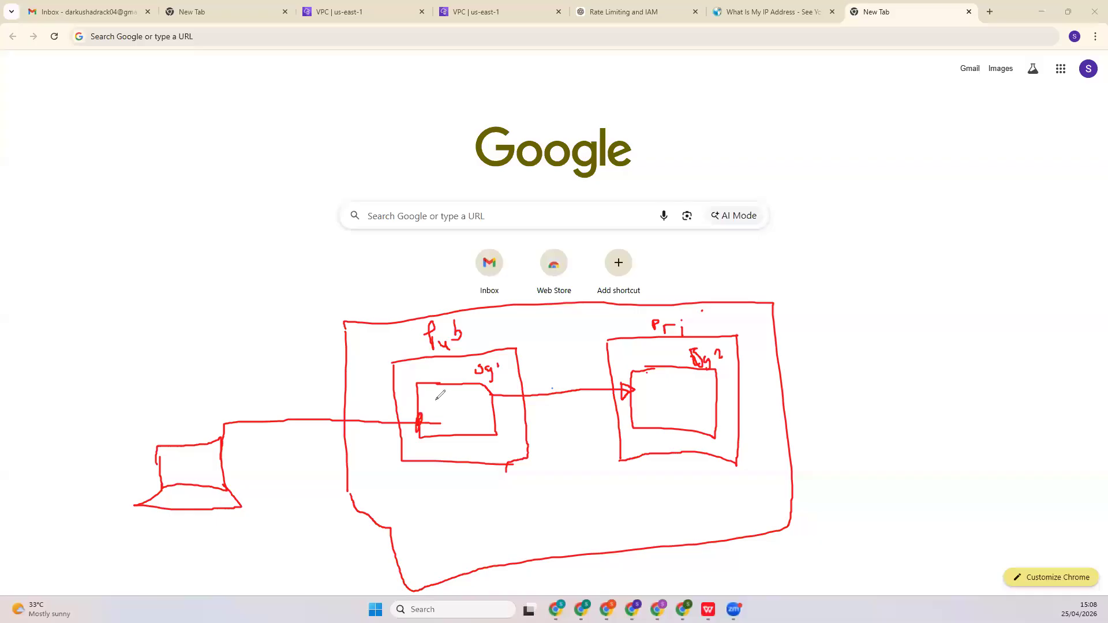
Draw a small computer inside each security group box and a box labelled IGW on the VPC outline's edge
mouse_move(449, 397)
mouse_down()
mouse_move(462, 410)
mouse_move(459, 391)
mouse_move(451, 397)
mouse_move(472, 414)
mouse_up()
mouse_move(693, 387)
mouse_down()
mouse_move(677, 388)
mouse_move(676, 401)
mouse_move(701, 407)
mouse_up()
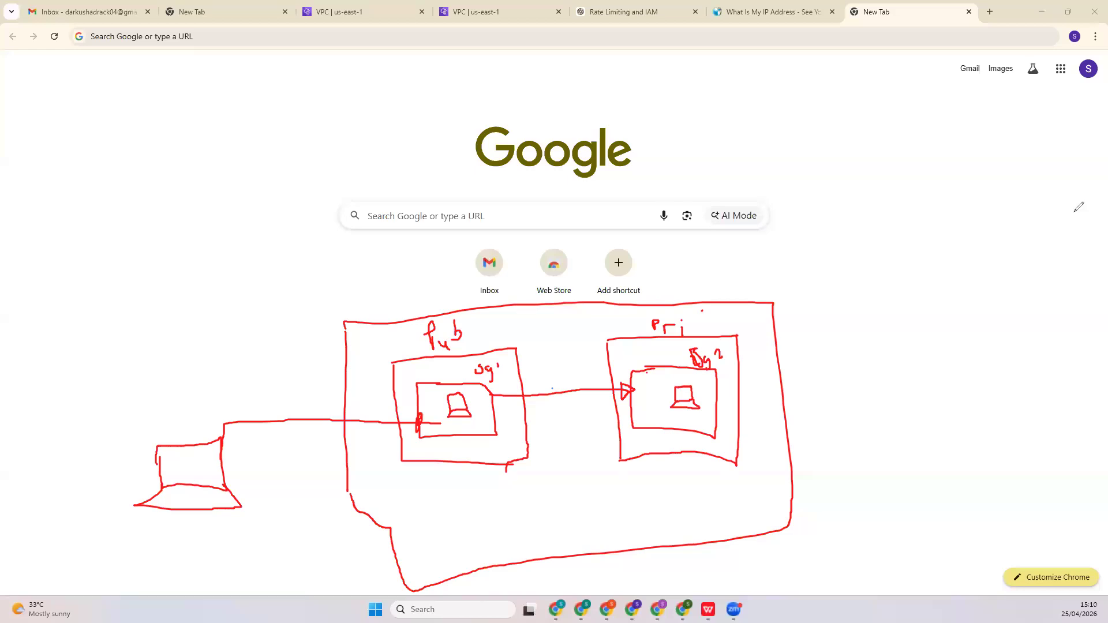
mouse_move(784, 395)
mouse_down()
mouse_move(824, 445)
mouse_move(786, 459)
mouse_up()
mouse_move(789, 408)
mouse_down()
mouse_move(790, 419)
mouse_move(801, 410)
mouse_move(812, 421)
mouse_move(821, 408)
mouse_move(789, 407)
mouse_move(787, 425)
mouse_up()
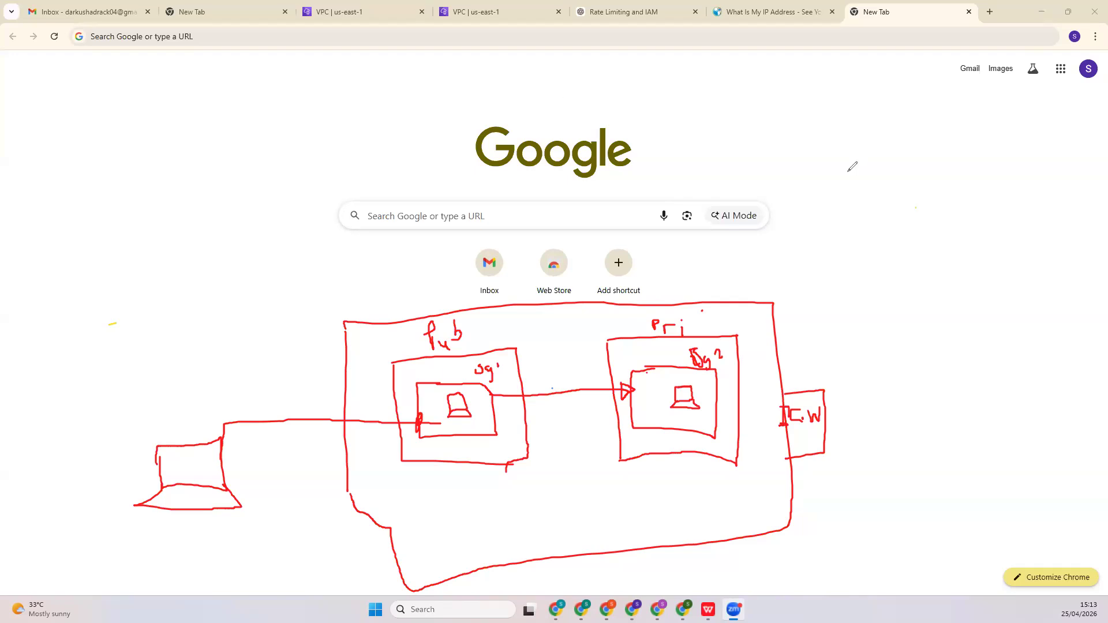
Erase the freehand VPC diagram, including the subnet boxes, laptop and IGW box
mouse_move(960, 319)
mouse_down()
mouse_move(501, 384)
mouse_move(515, 358)
mouse_move(421, 310)
mouse_move(354, 440)
mouse_move(409, 427)
mouse_up()
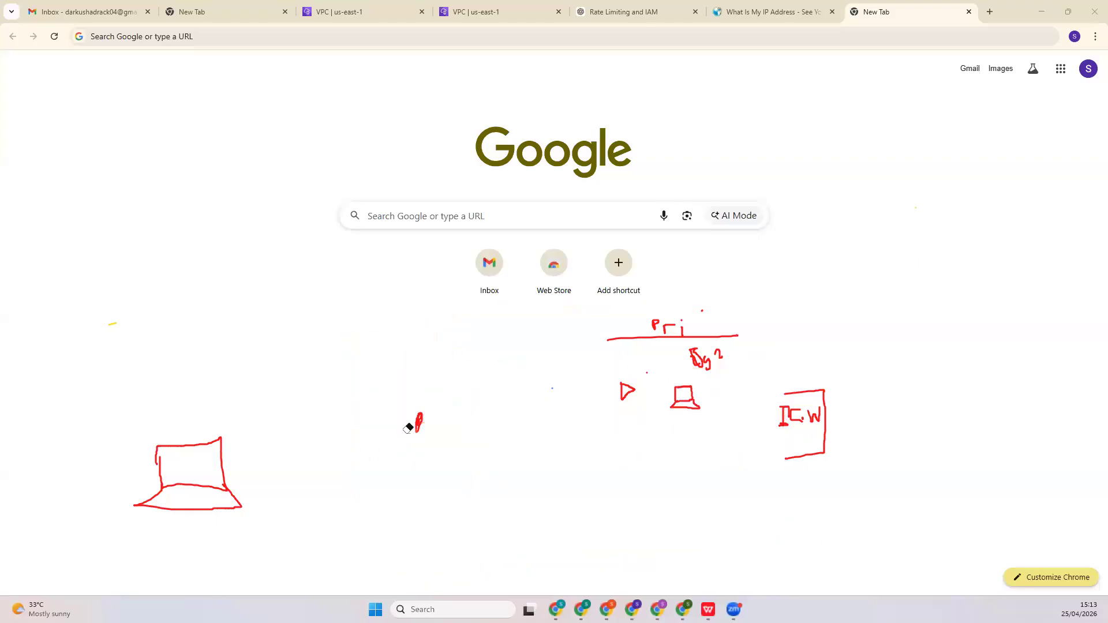
mouse_move(216, 457)
mouse_down()
mouse_move(640, 338)
mouse_move(707, 378)
mouse_move(744, 378)
mouse_move(708, 309)
mouse_up()
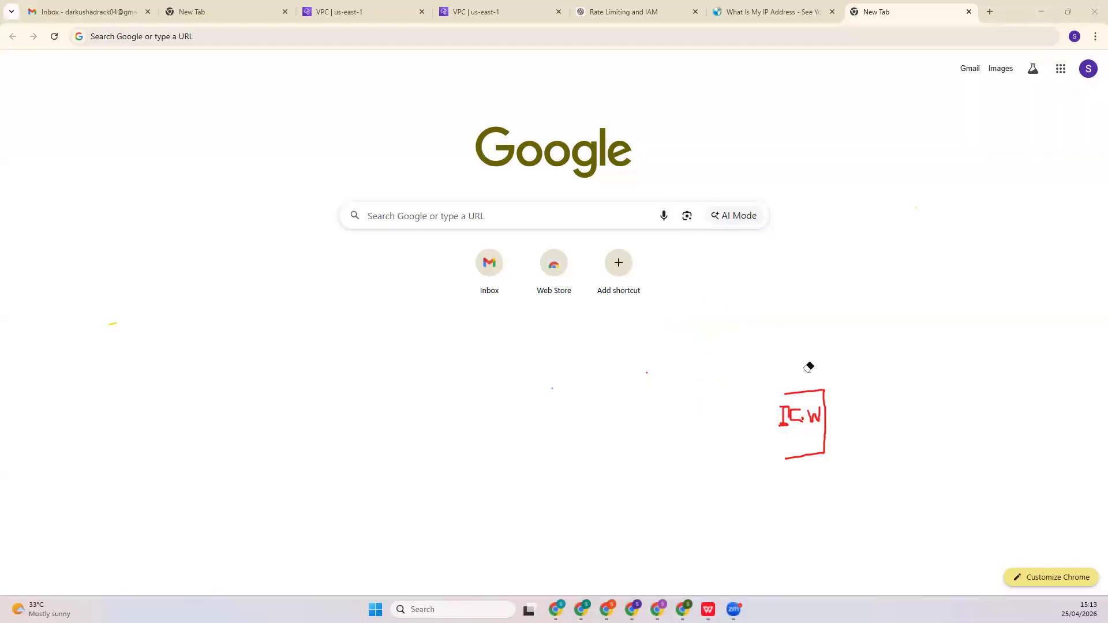
mouse_move(817, 470)
mouse_down()
mouse_move(784, 411)
mouse_move(794, 378)
mouse_up()
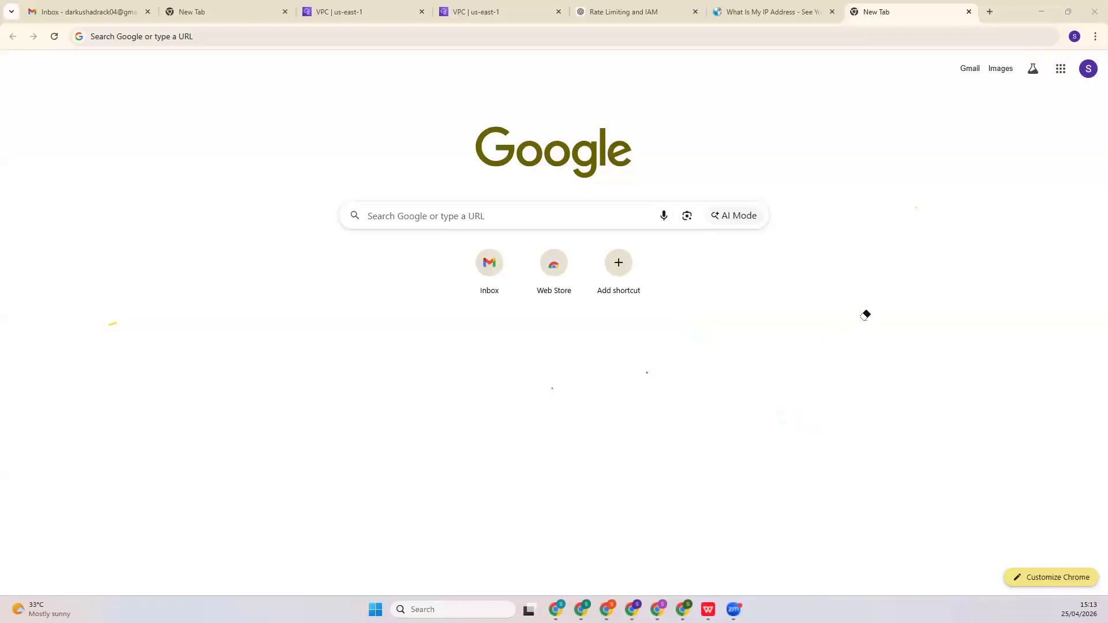